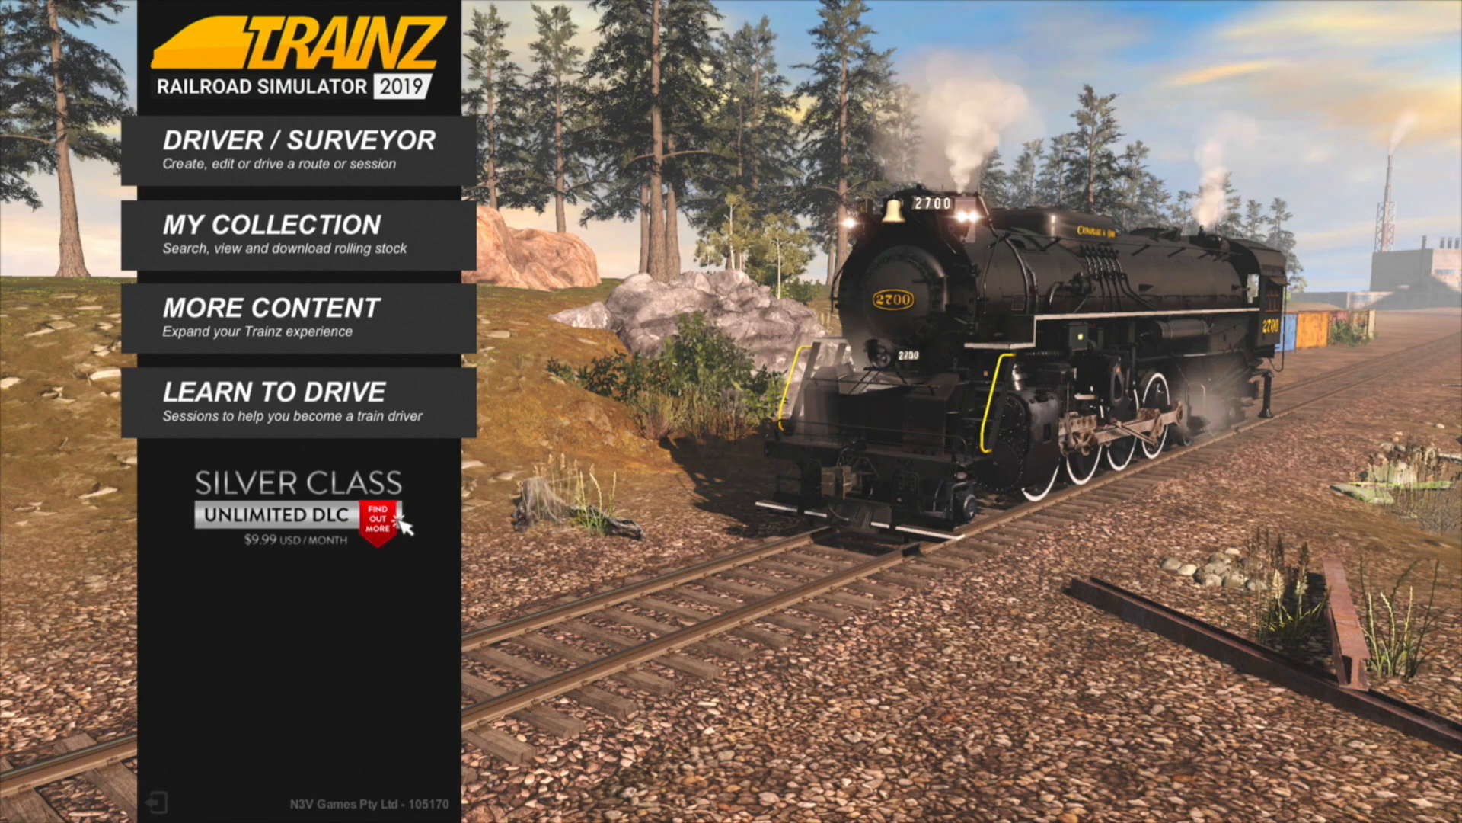
Open route 19R1 for editing and place a Coal Mine object at the centre of the grid
left_click(299, 150)
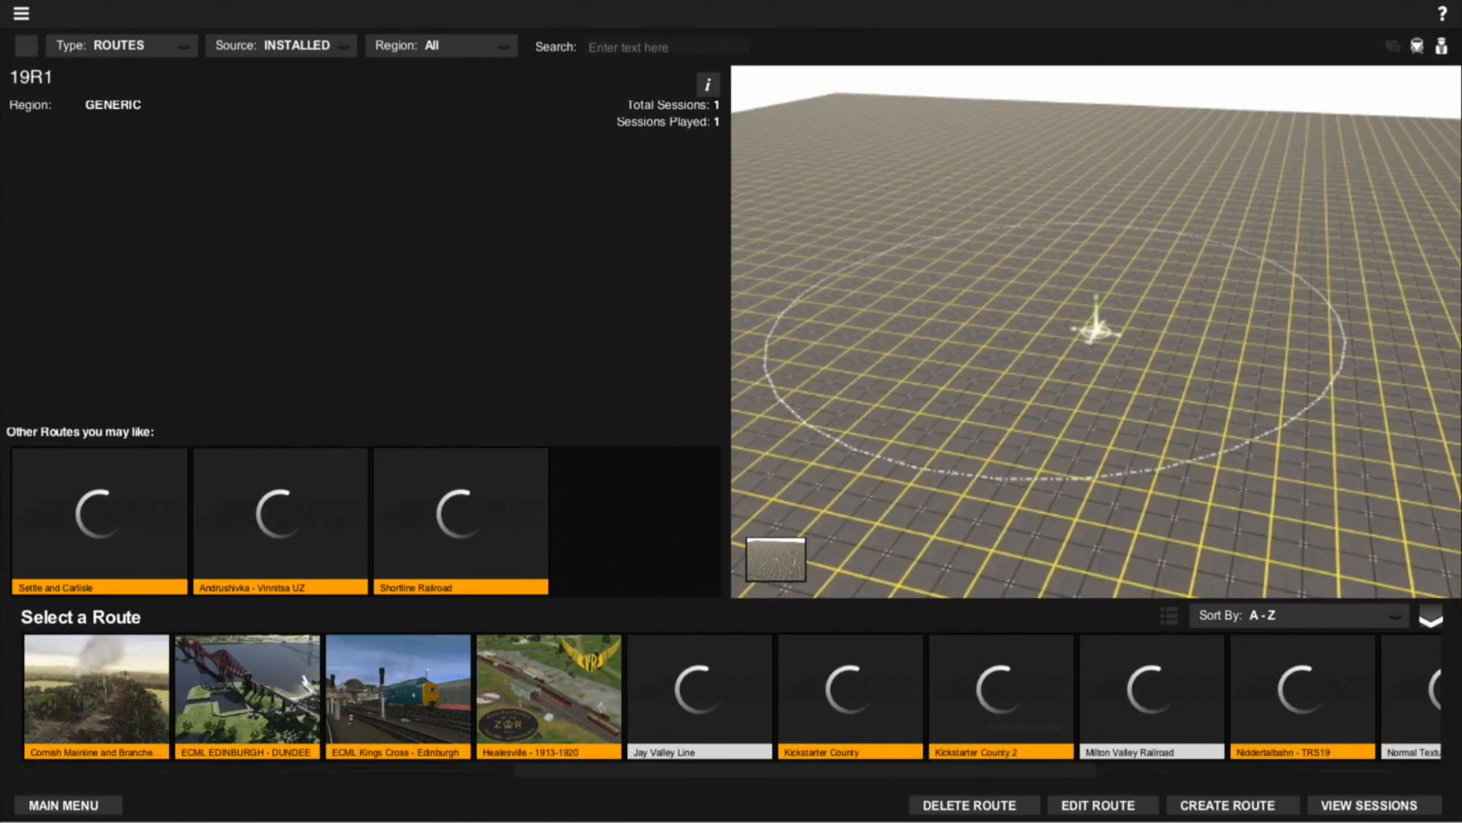
left_click(1098, 805)
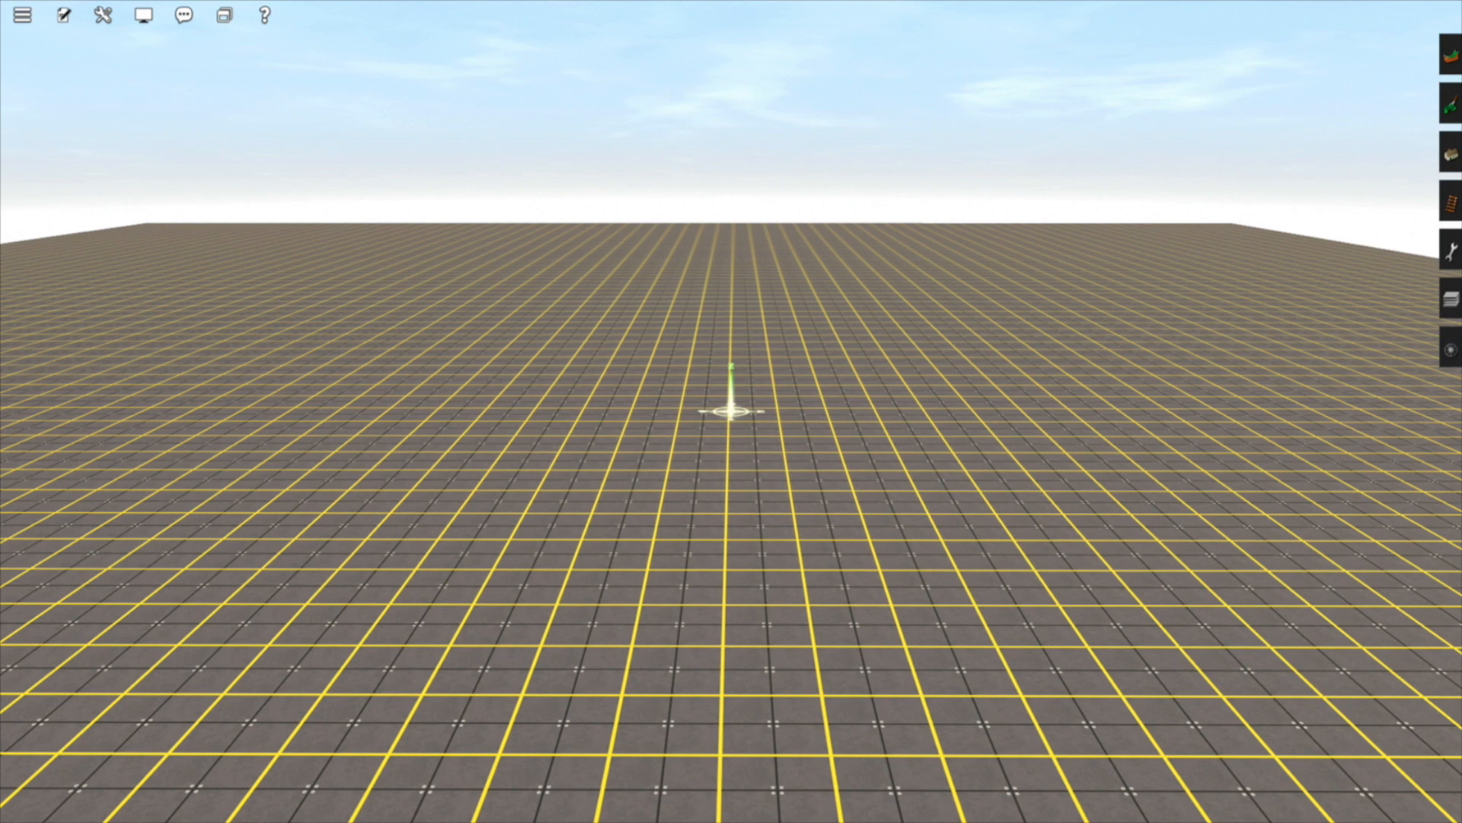
left_click(1451, 154)
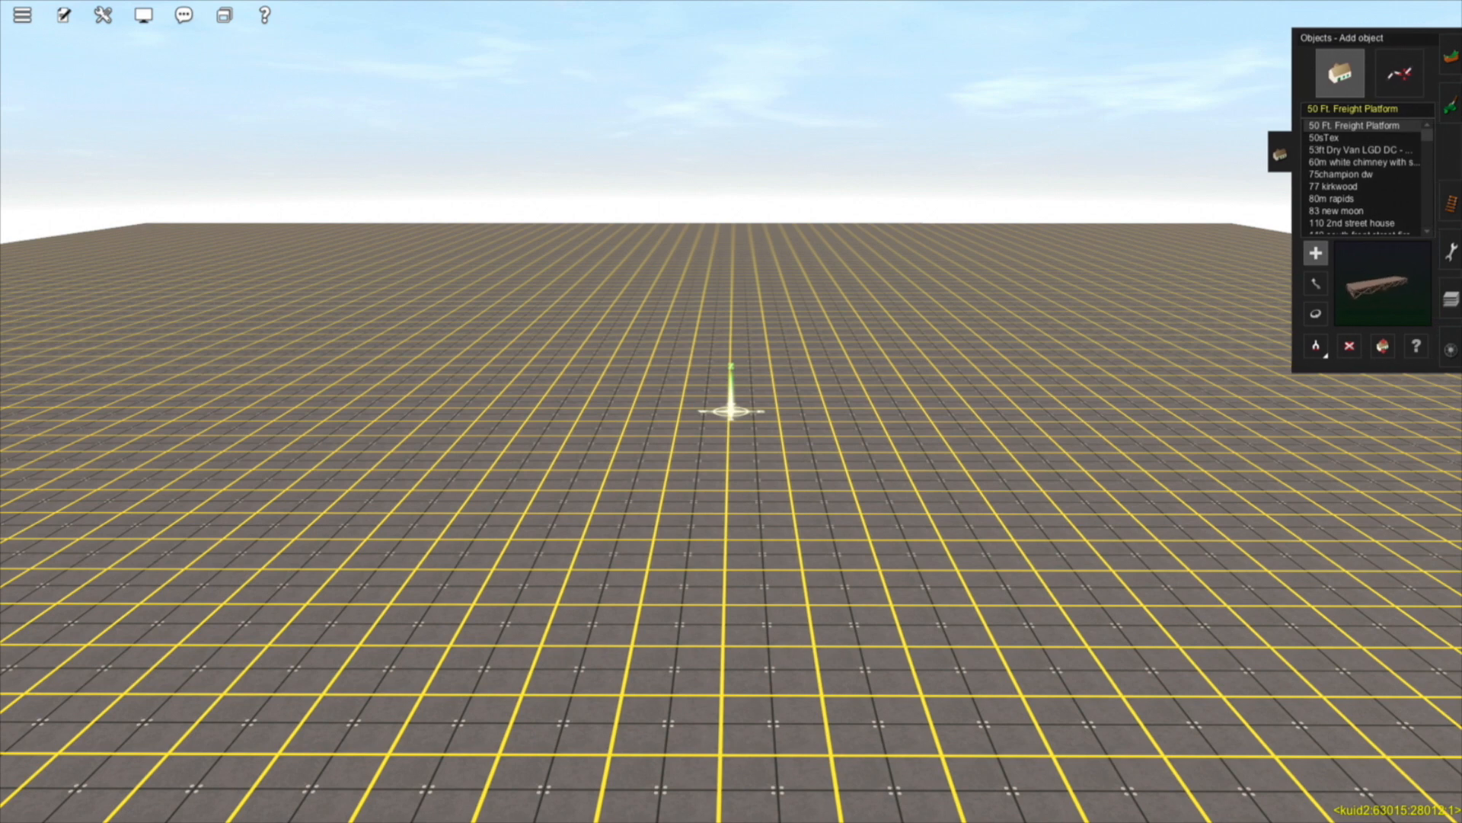
type("Coal Mine")
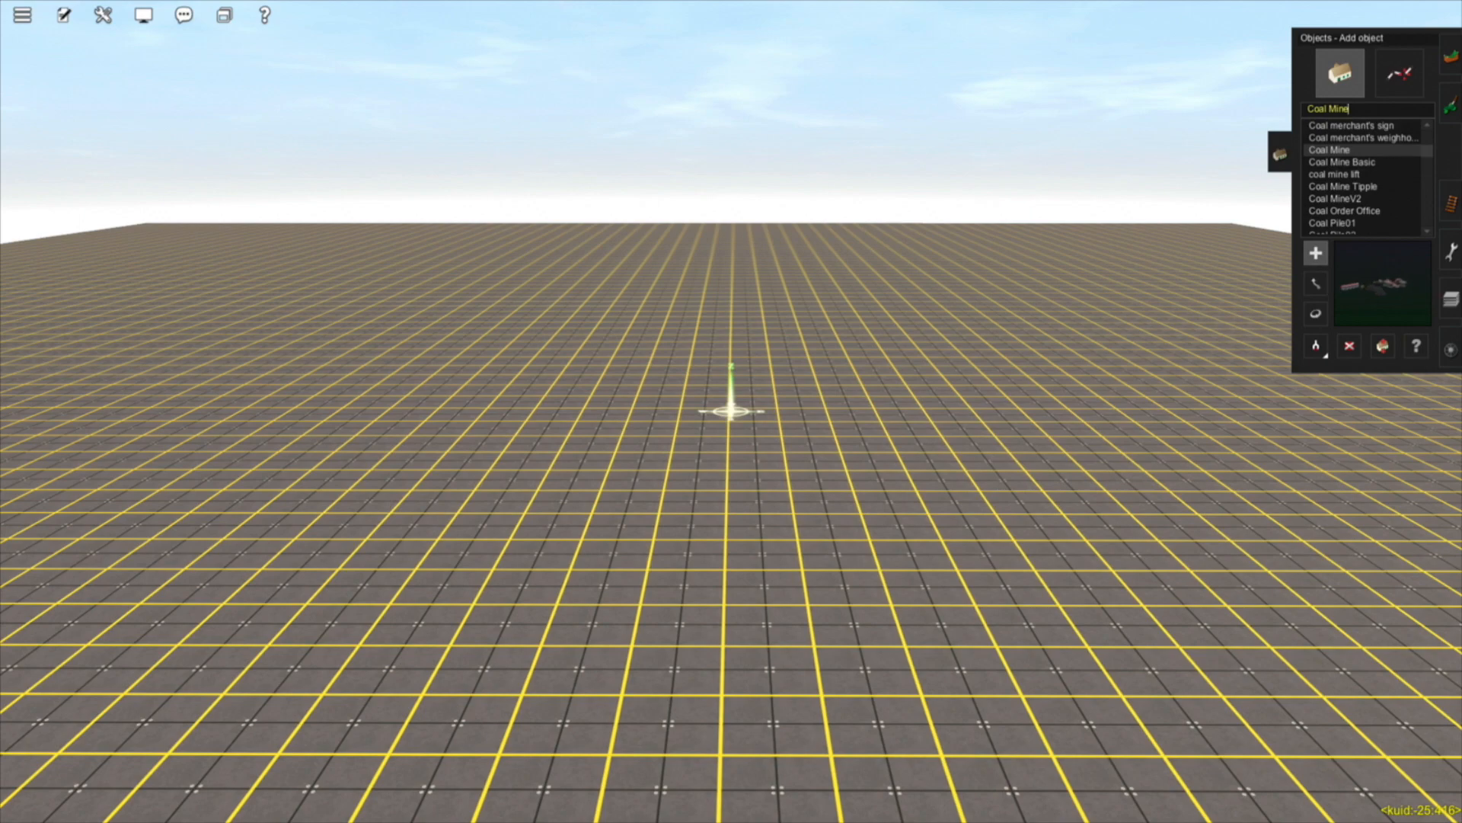
left_click(730, 412)
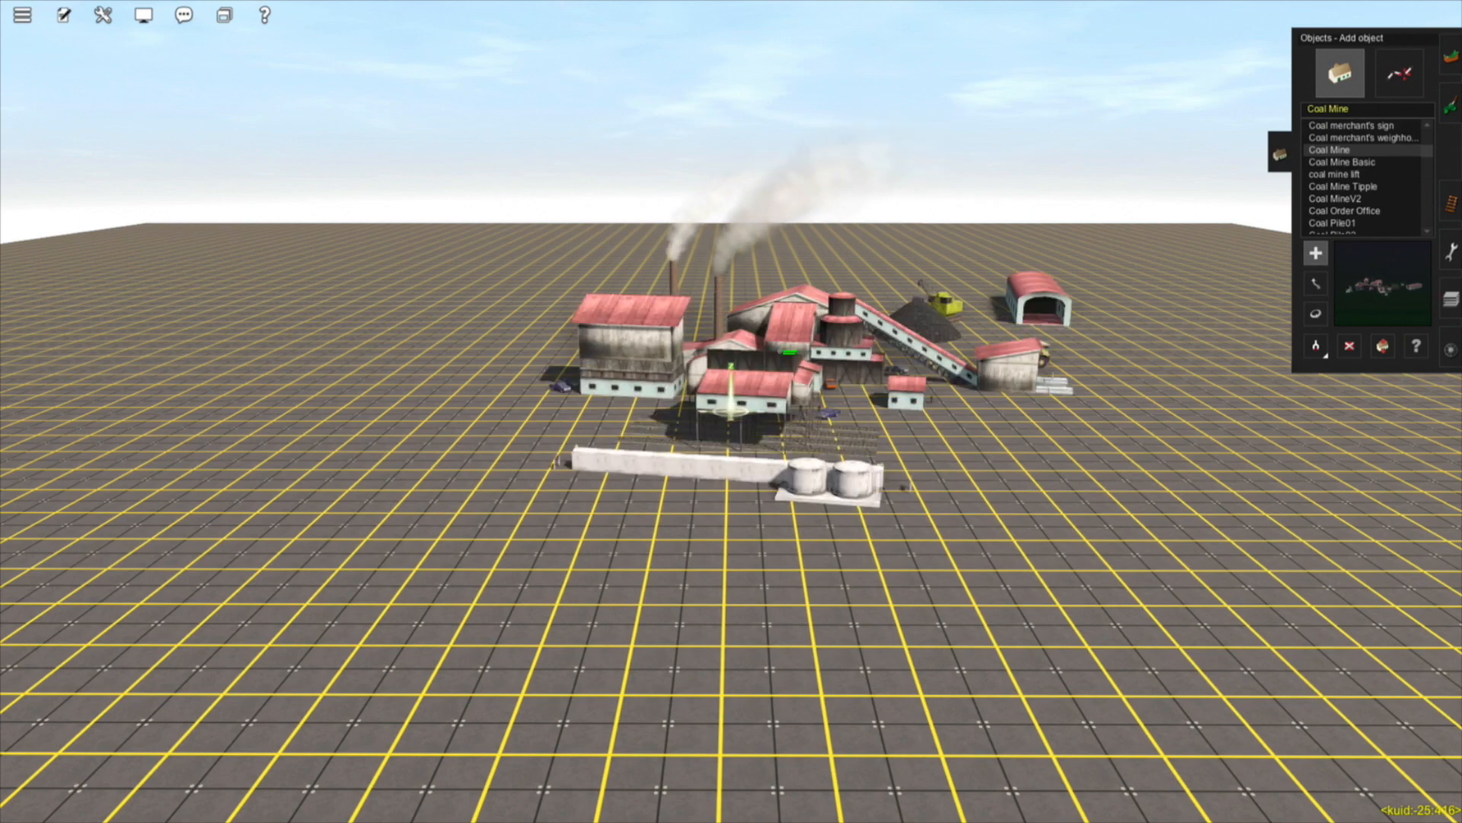
Try to lay Auran Track Dark from the end of the coal mine's loading track 1, and undo the new section
right_click_drag(823, 430, 749, 415)
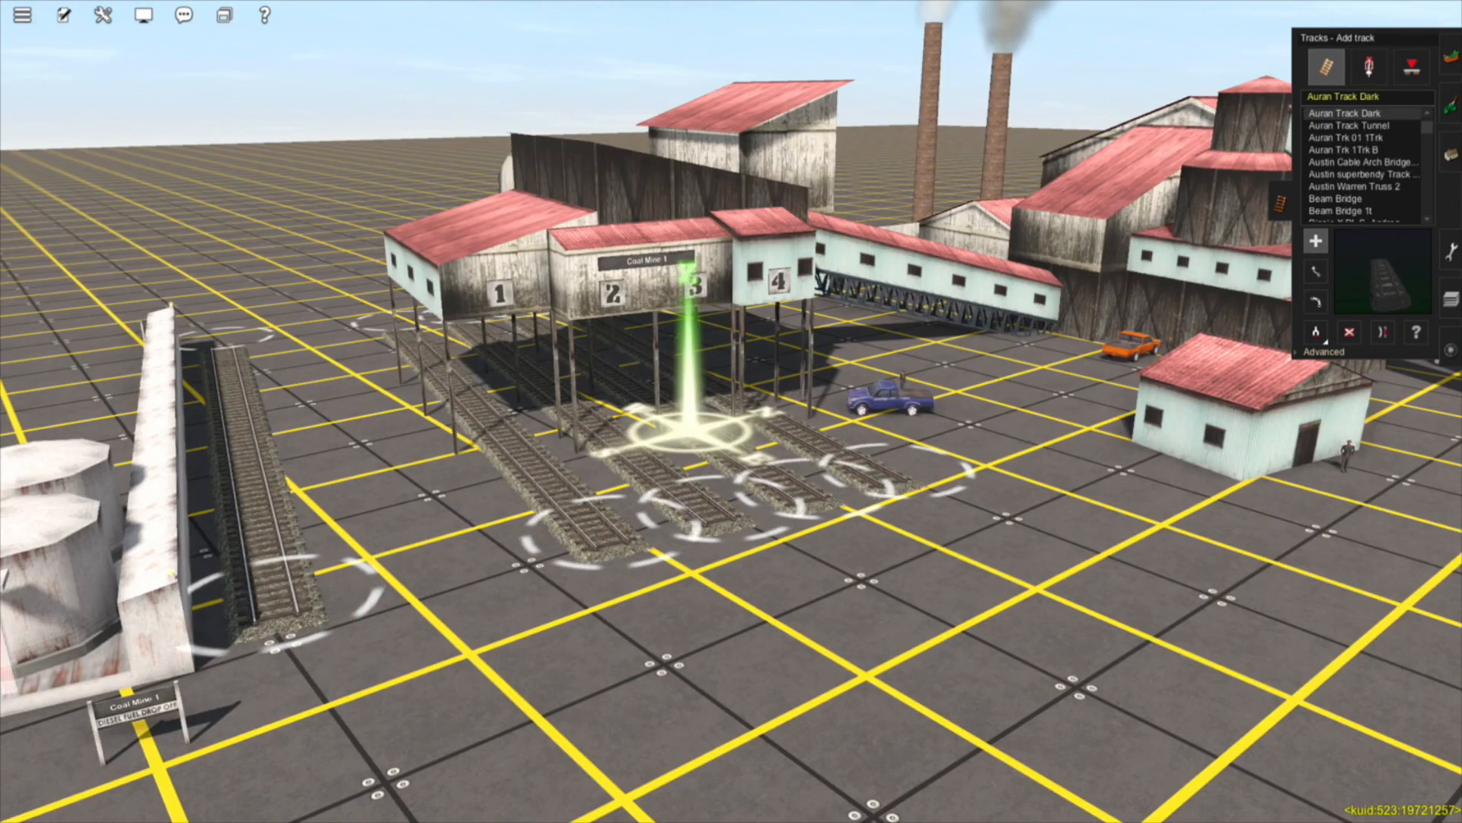
scroll(686, 424, "up", 3)
key("Left")
key("Right")
key("Up")
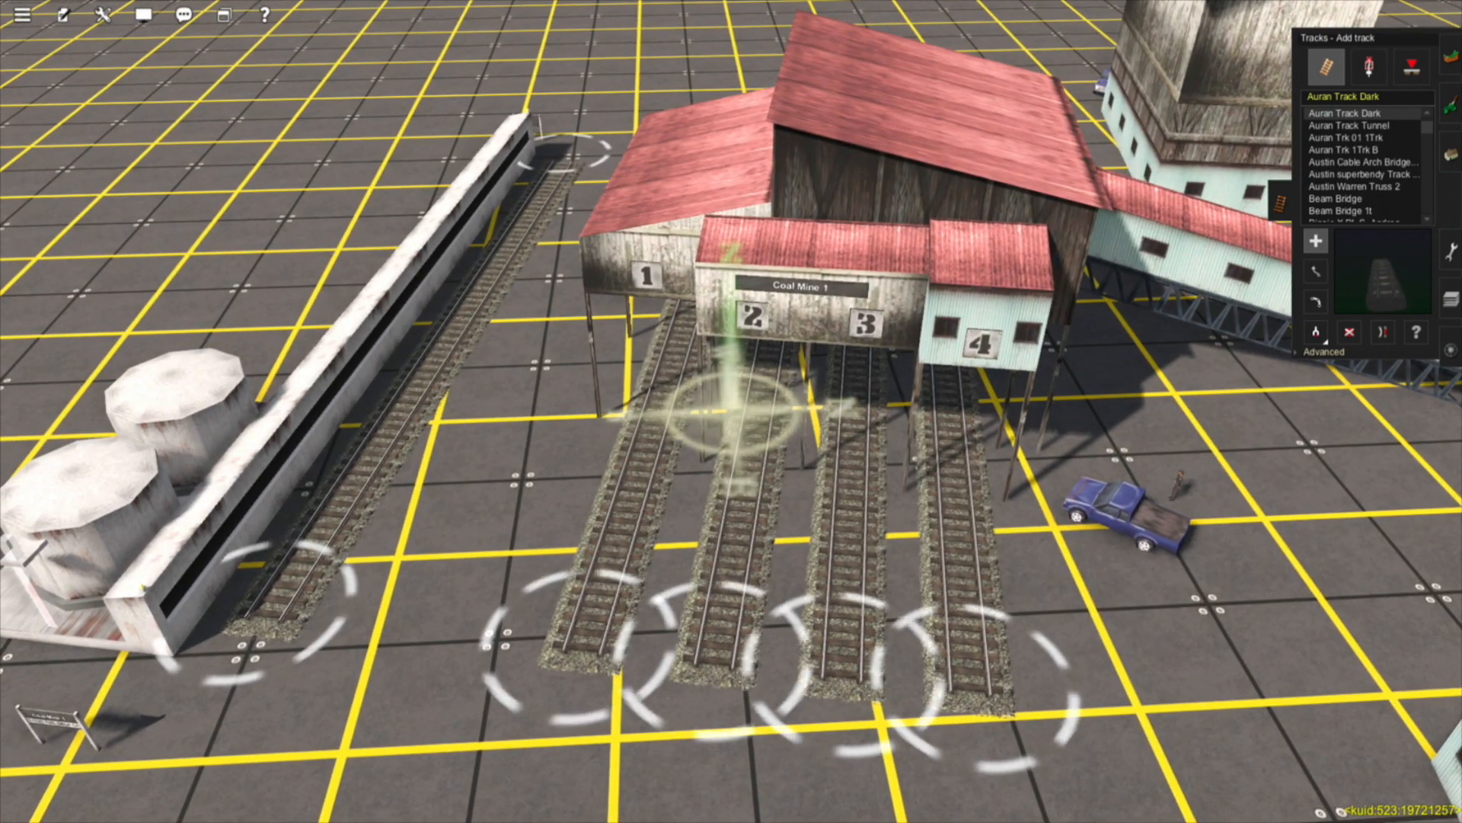
key("Down")
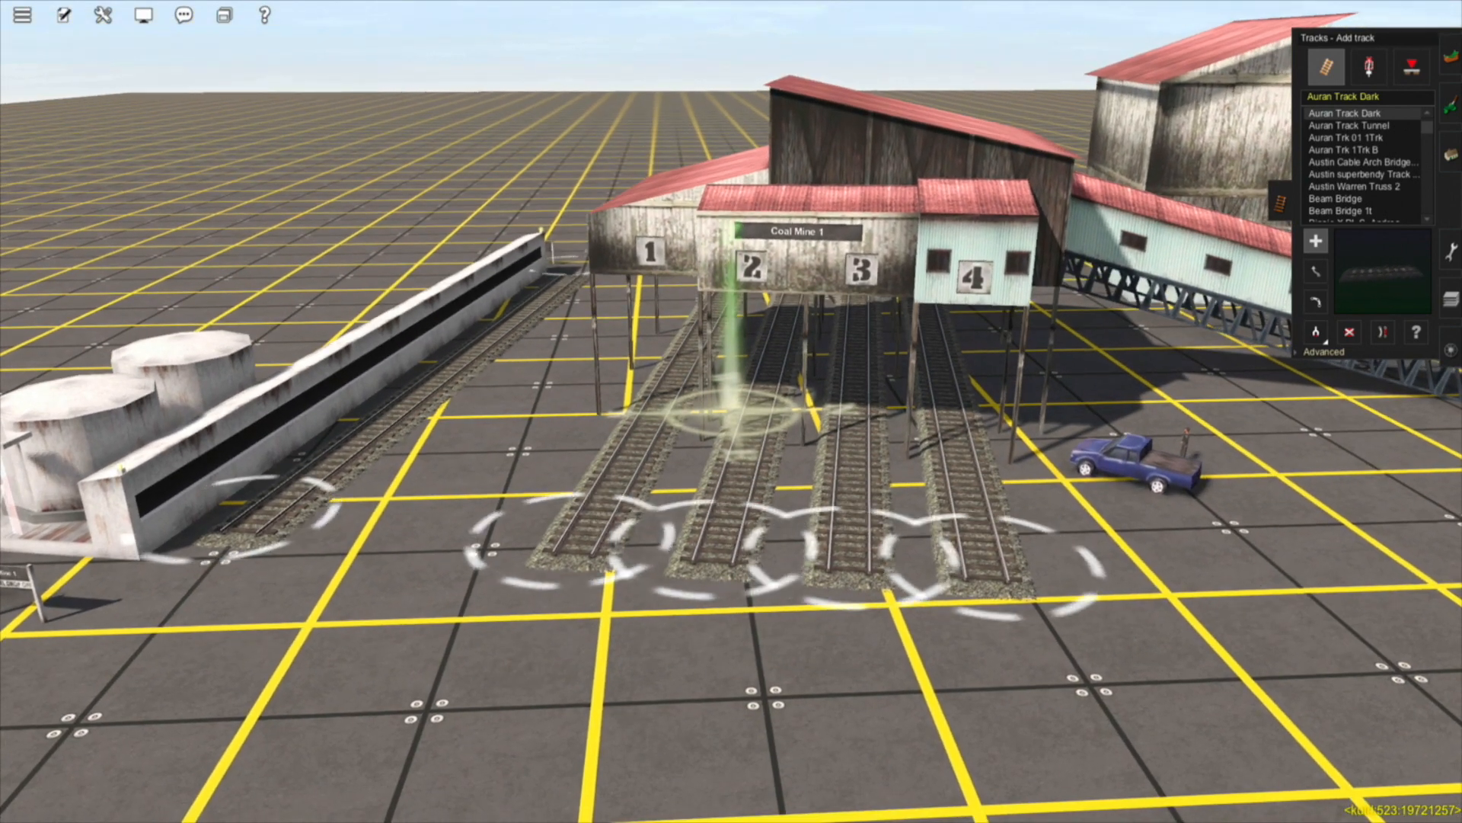
left_click(569, 549)
left_click(236, 736)
key("ctrl+z")
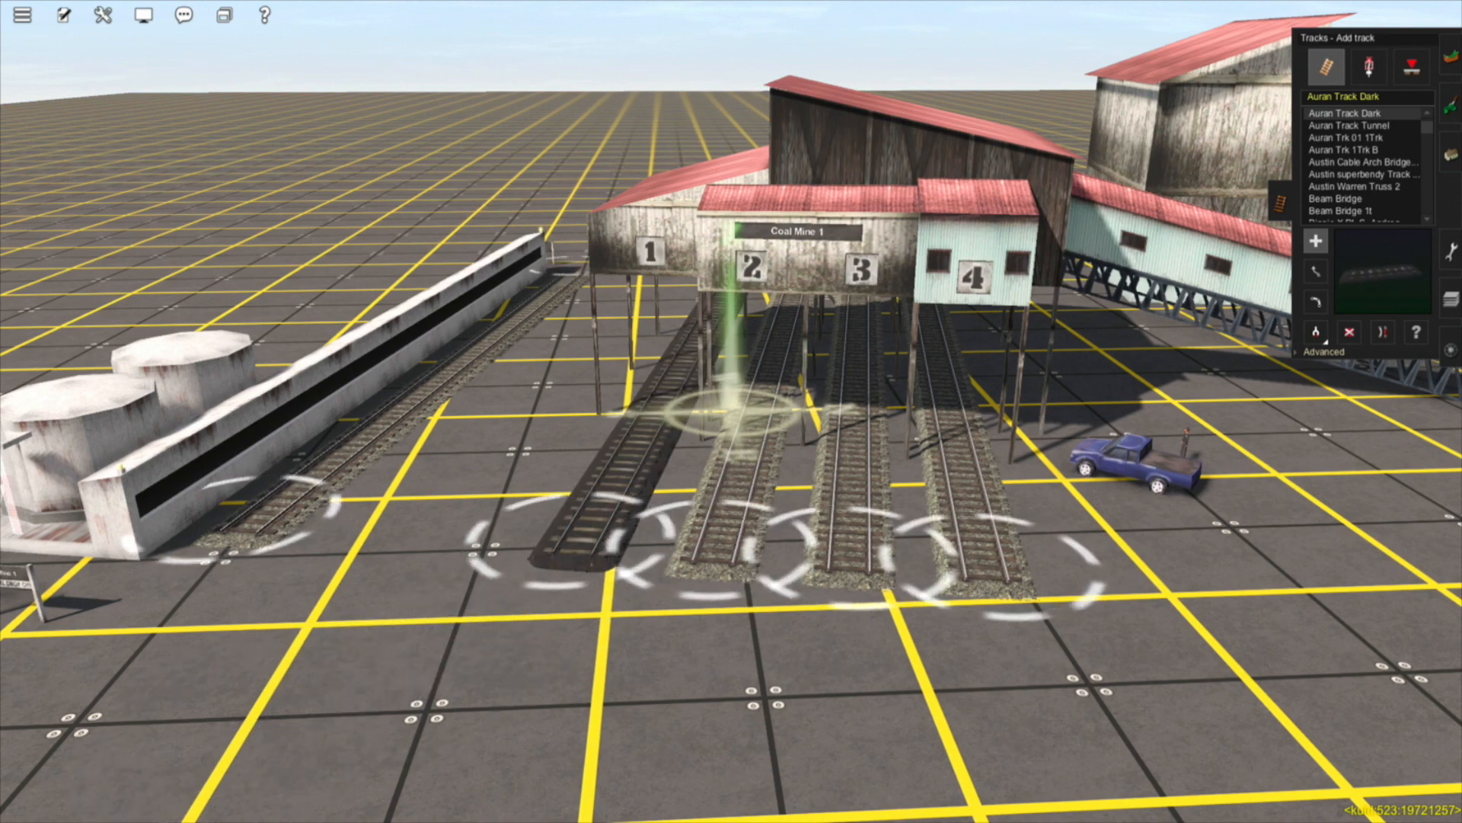
Open the coal mine's properties to view its consumed and produced commodities, moving the window away from its initial spot
right_click(838, 383)
key("Left")
left_click(1451, 154)
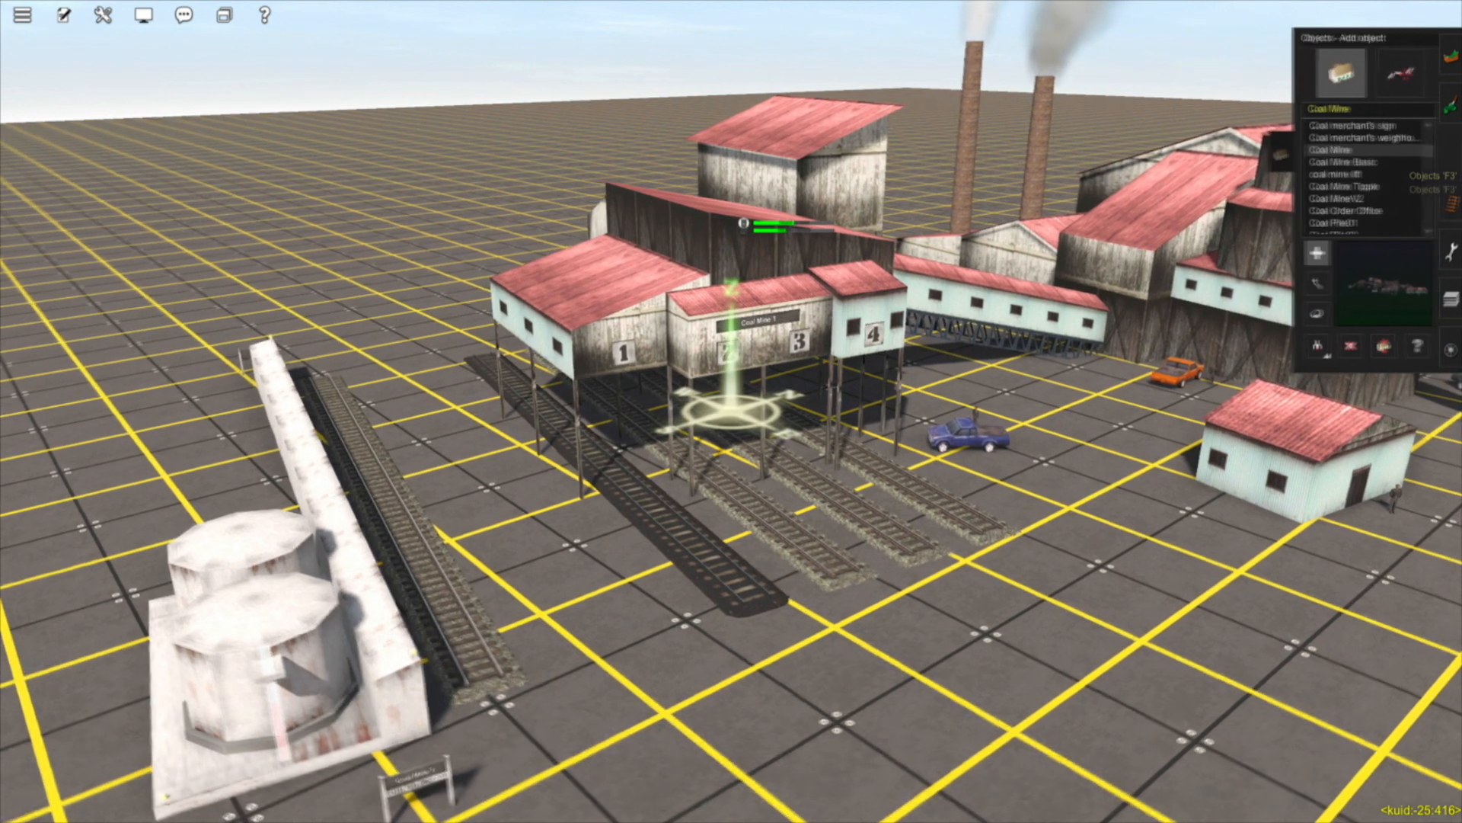
left_click(1416, 346)
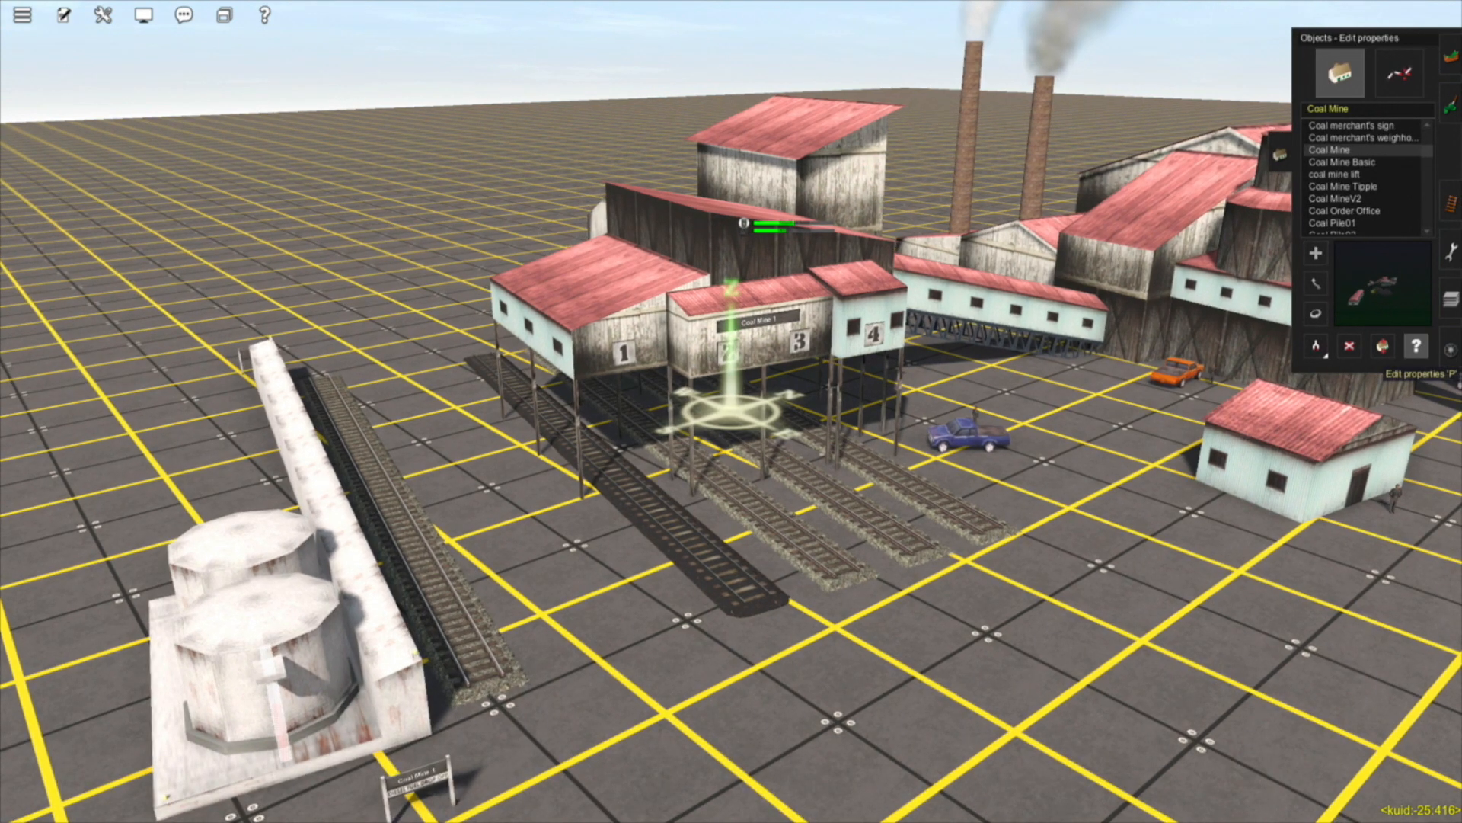
left_click(723, 339)
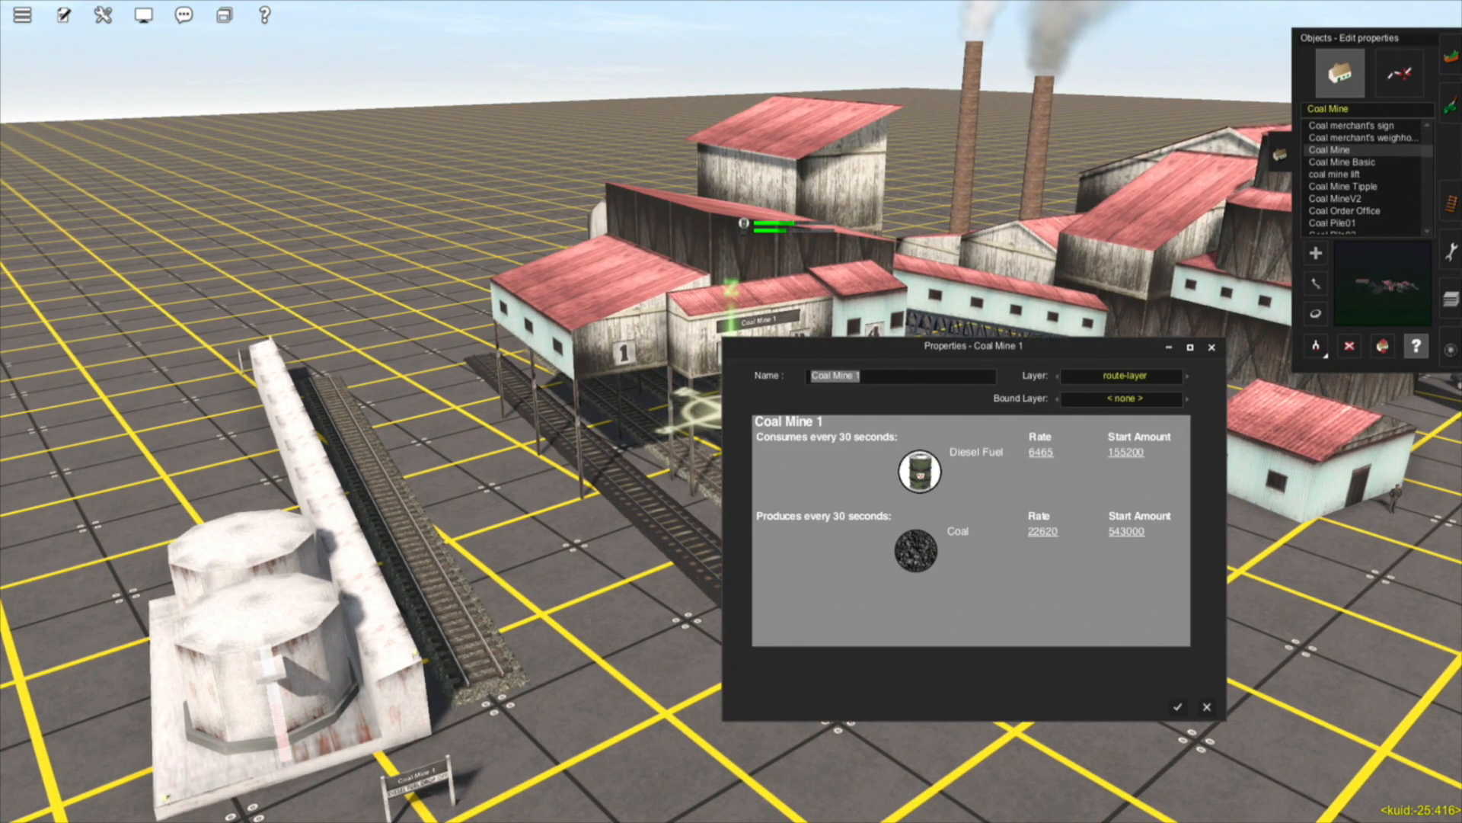
left_click_drag(875, 346, 582, 272)
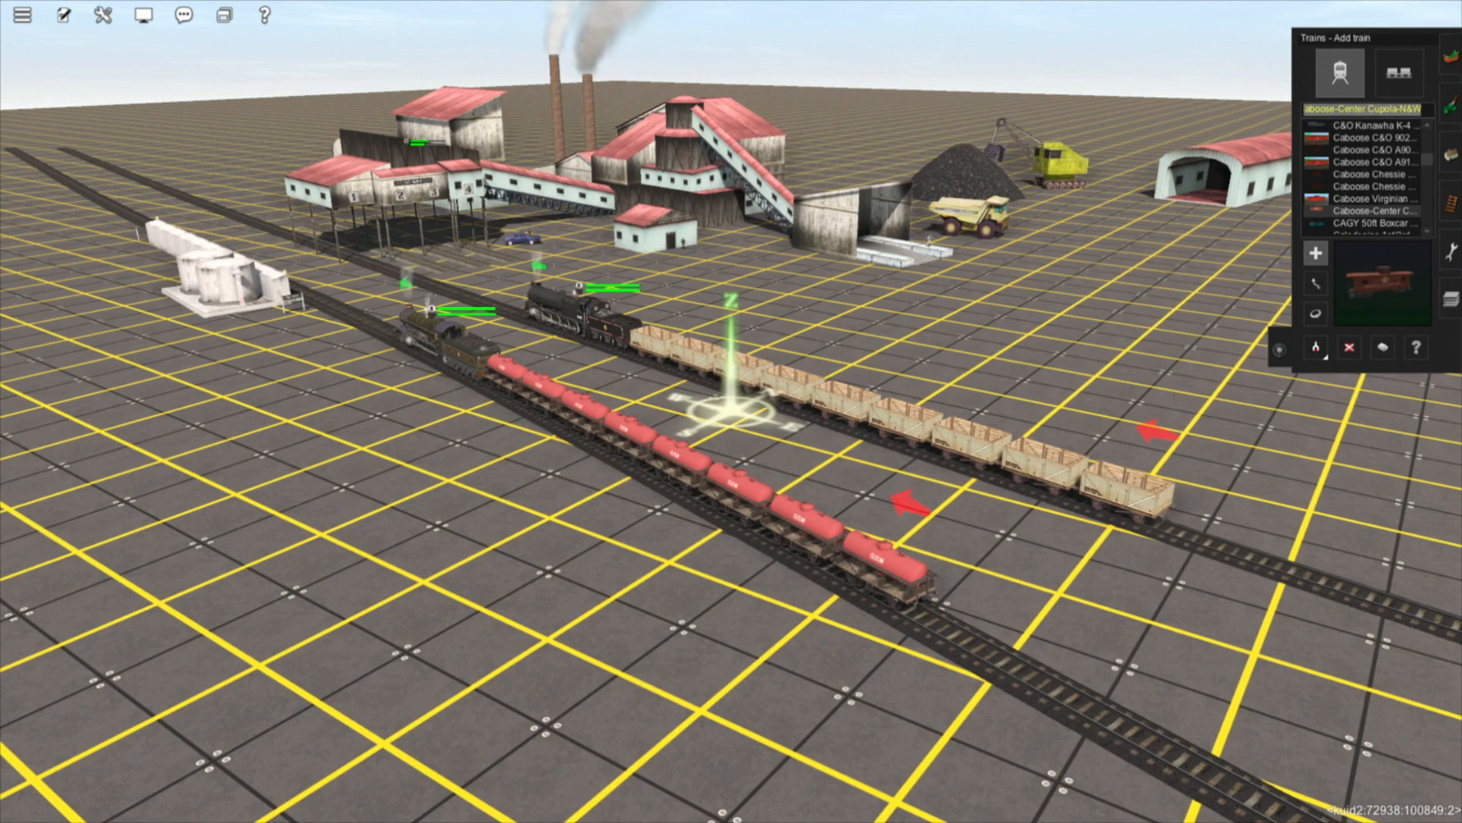
Examine the coal load settings of the first plank wagon behind the black locomotive, and close its properties
right_click(598, 320)
key("Left")
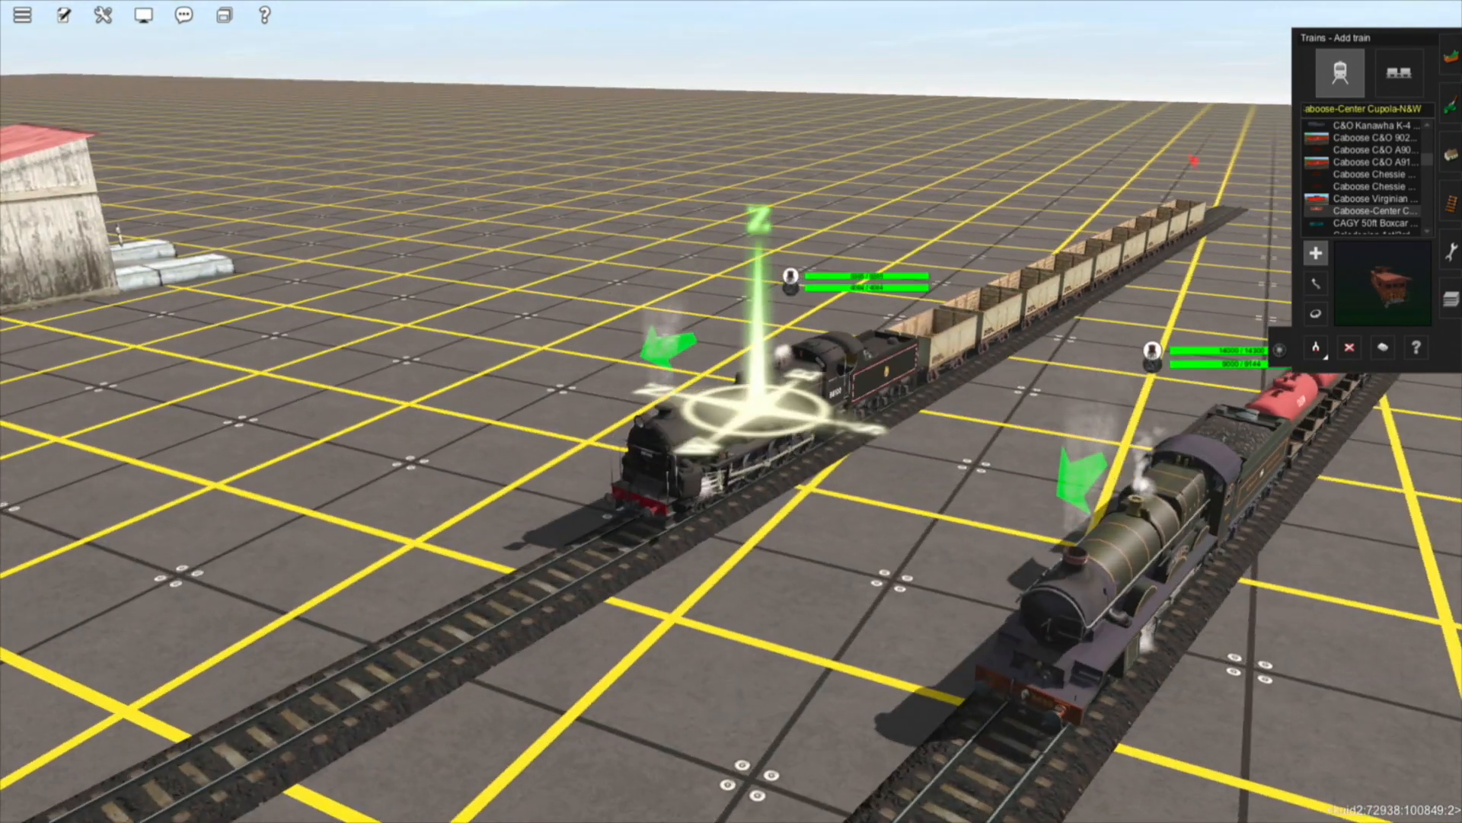
scroll(731, 411, "up", 3)
key("Down")
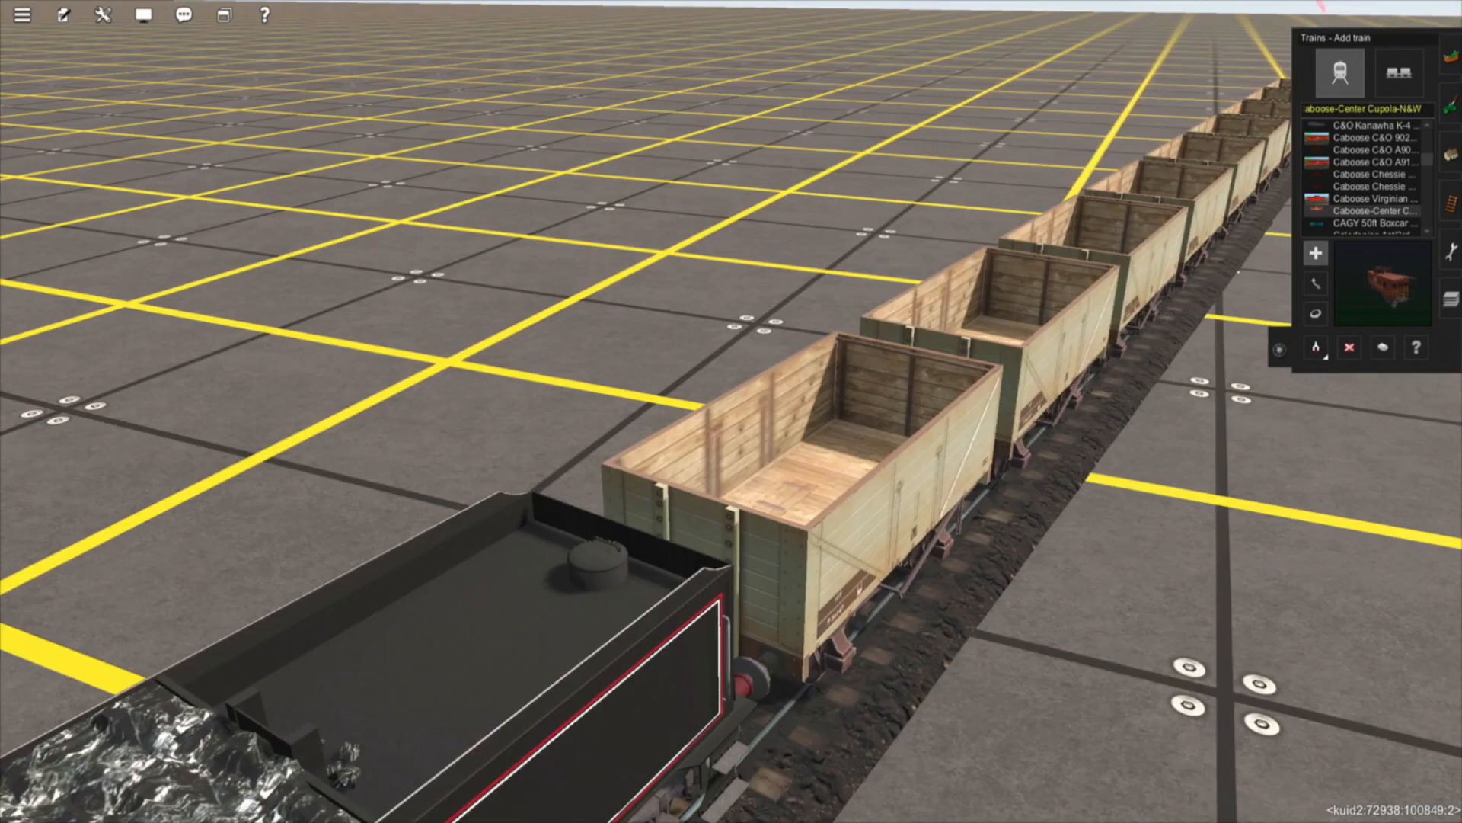
right_click(933, 388)
right_click(518, 502)
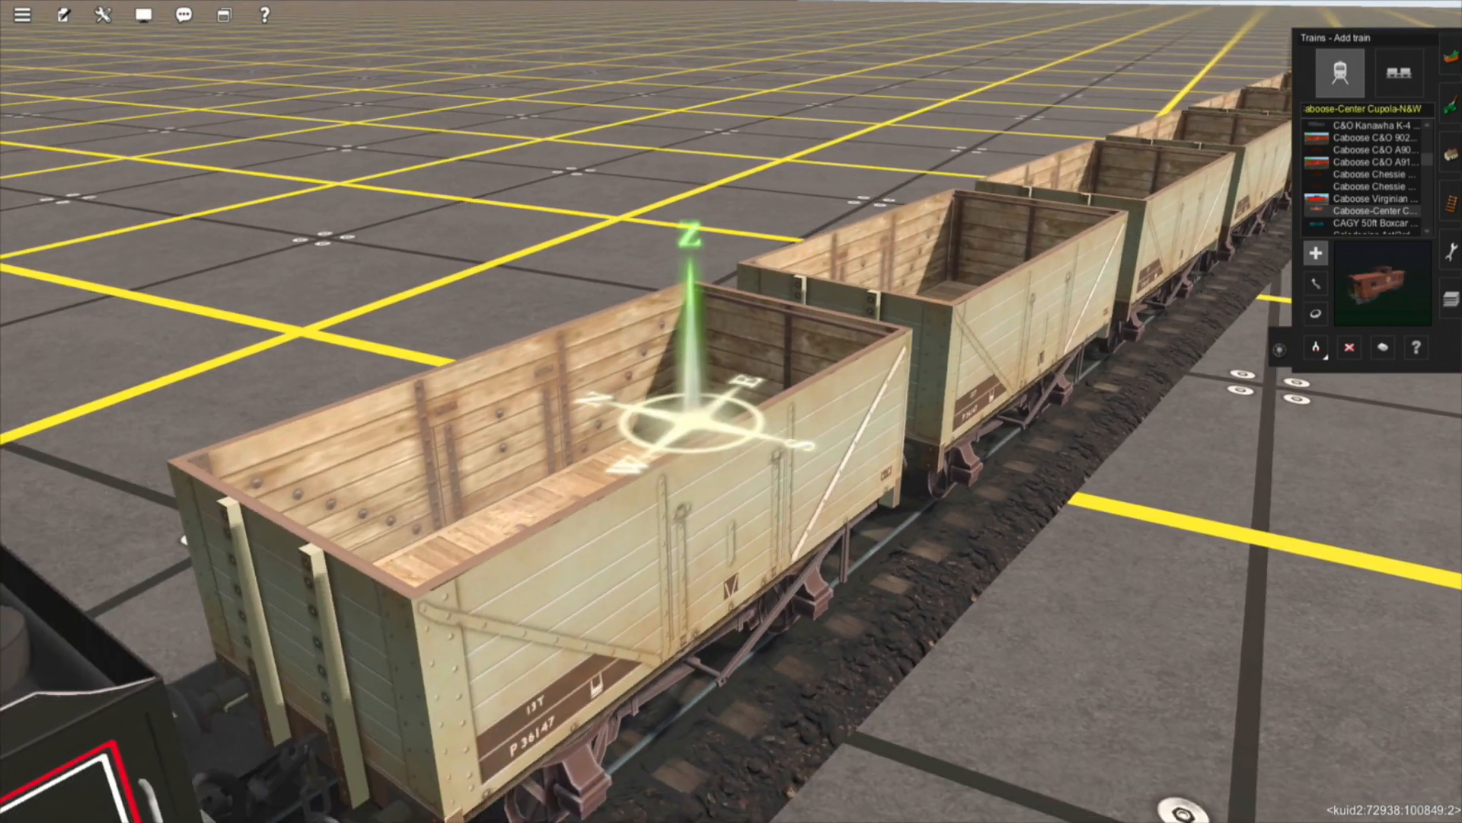
scroll(731, 412, "down", 1)
left_click(1416, 347)
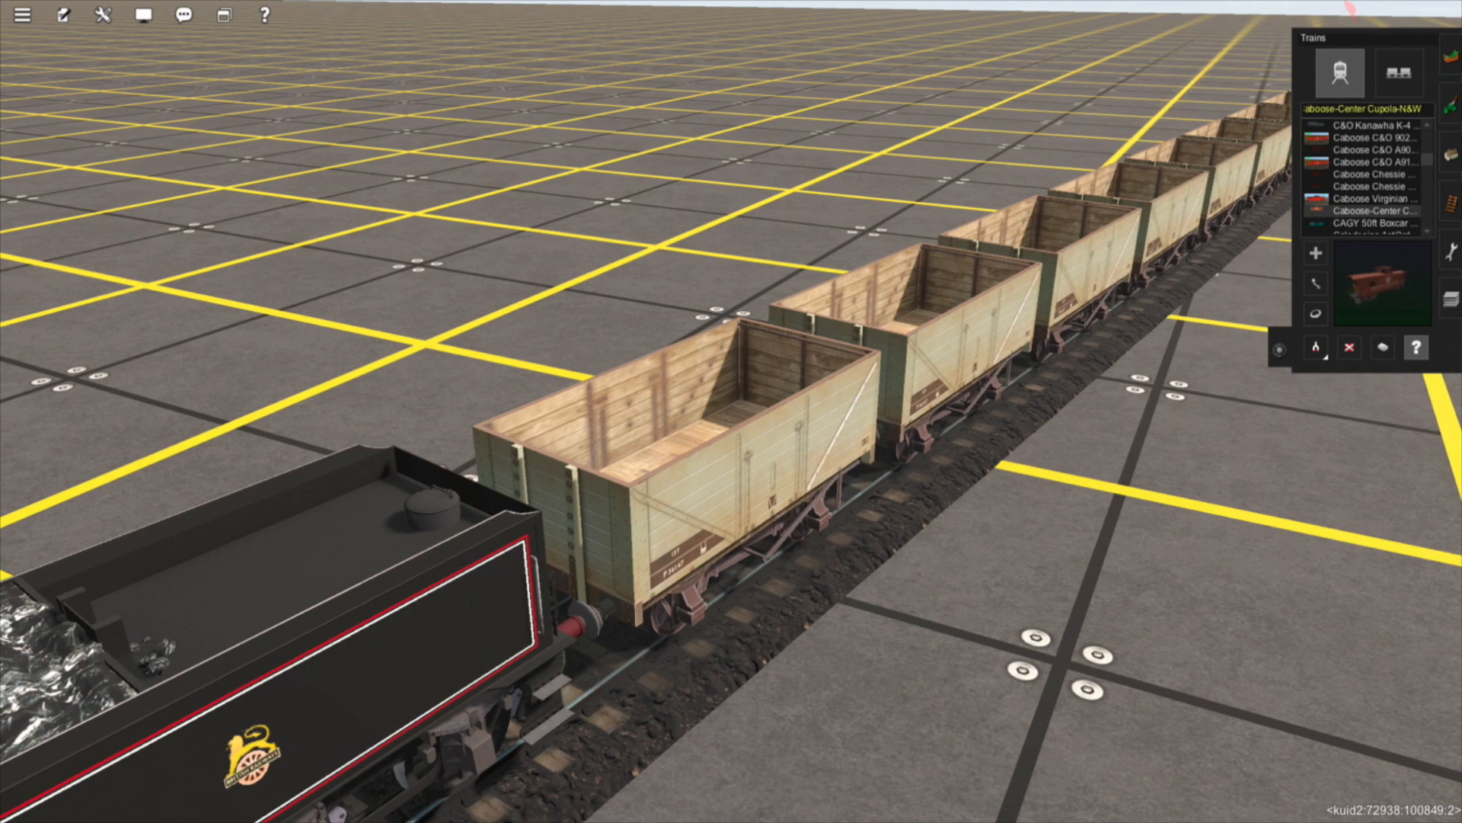
left_click(705, 488)
left_click(532, 567)
scroll(868, 491, "down", 1)
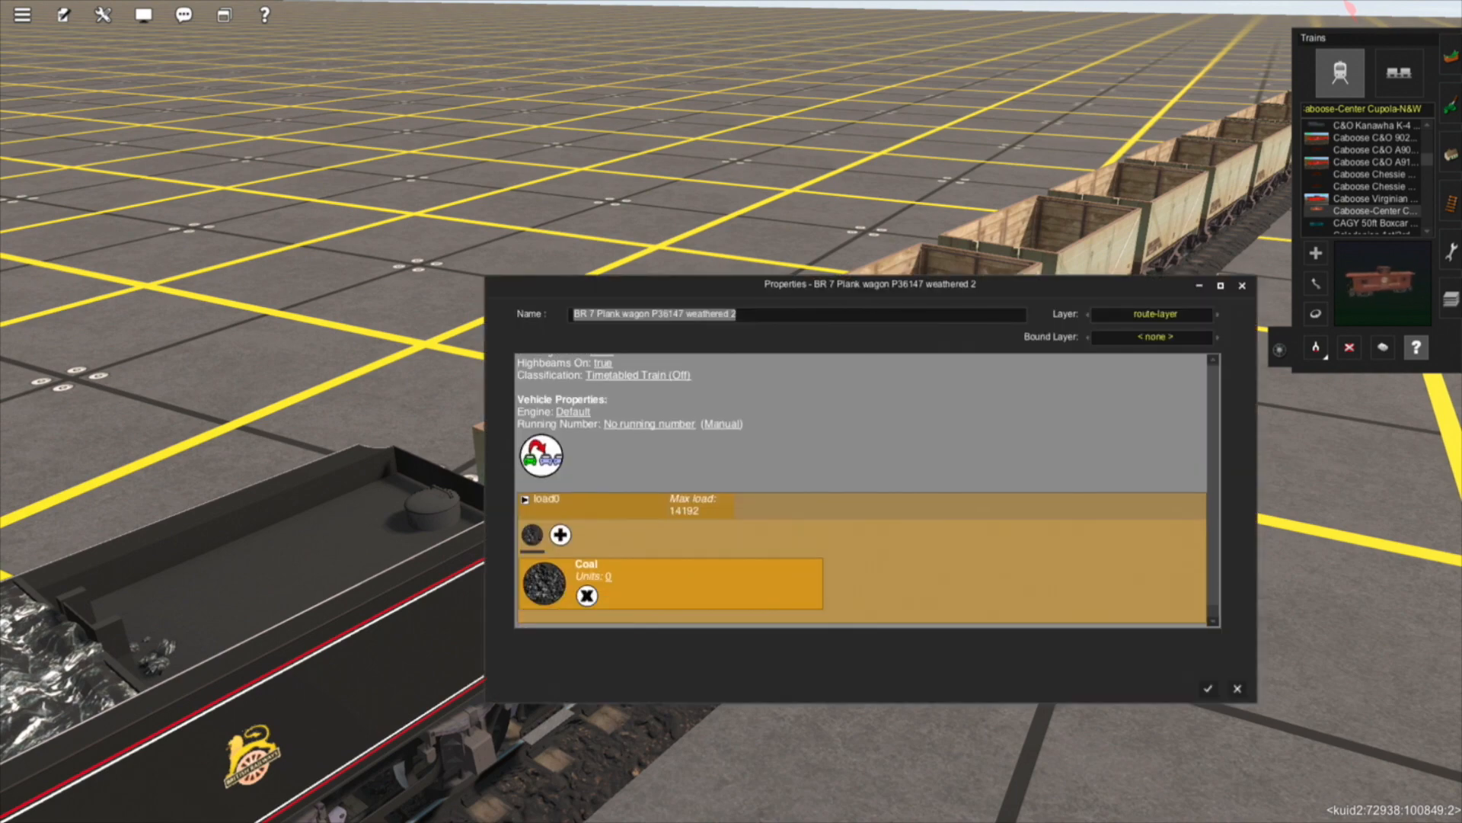
key("Return")
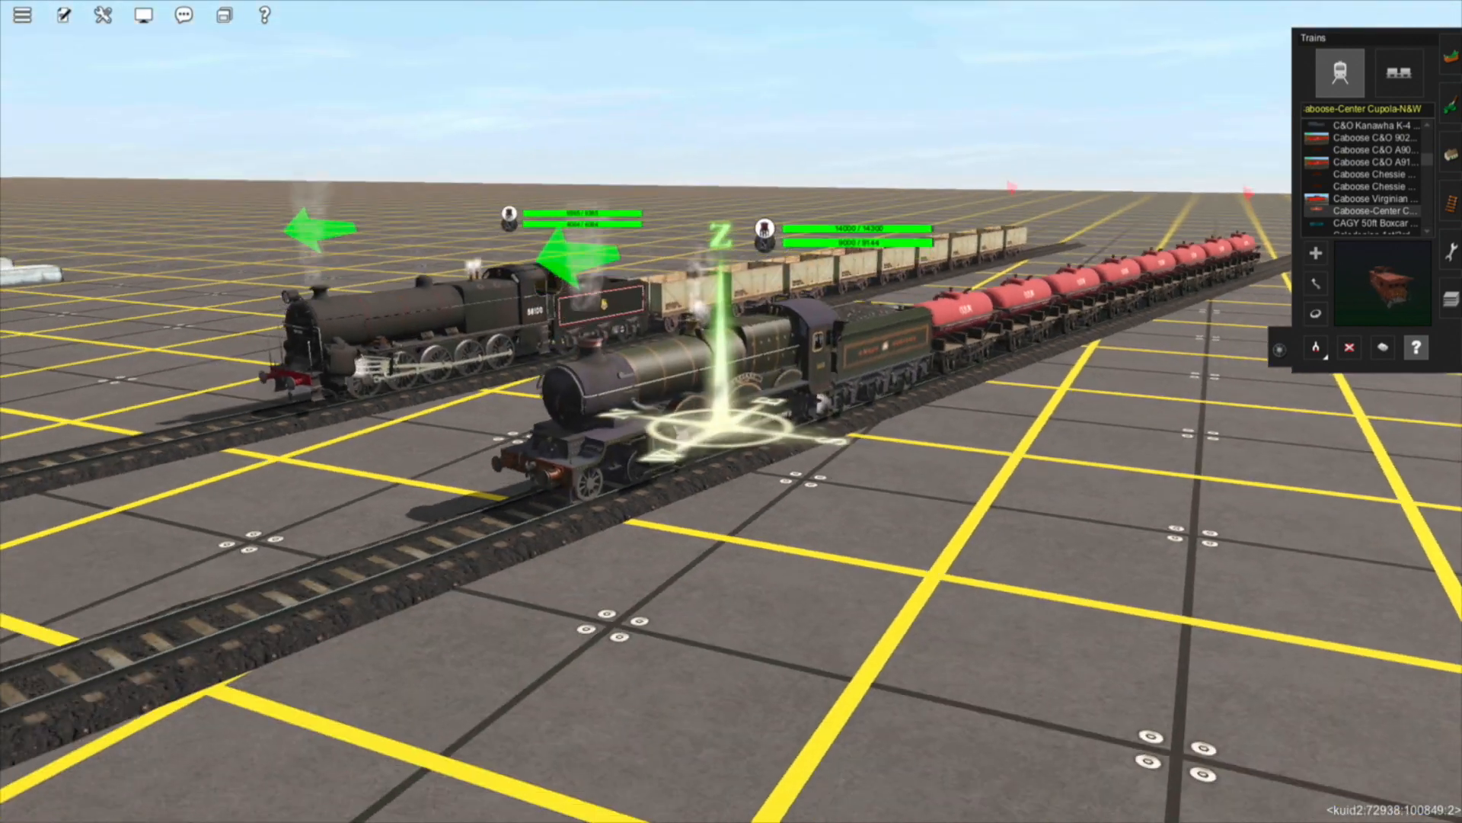
Set the initial Diesel Fuel load of the first OLEUM tanker behind the green locomotive to 999999
key("Left")
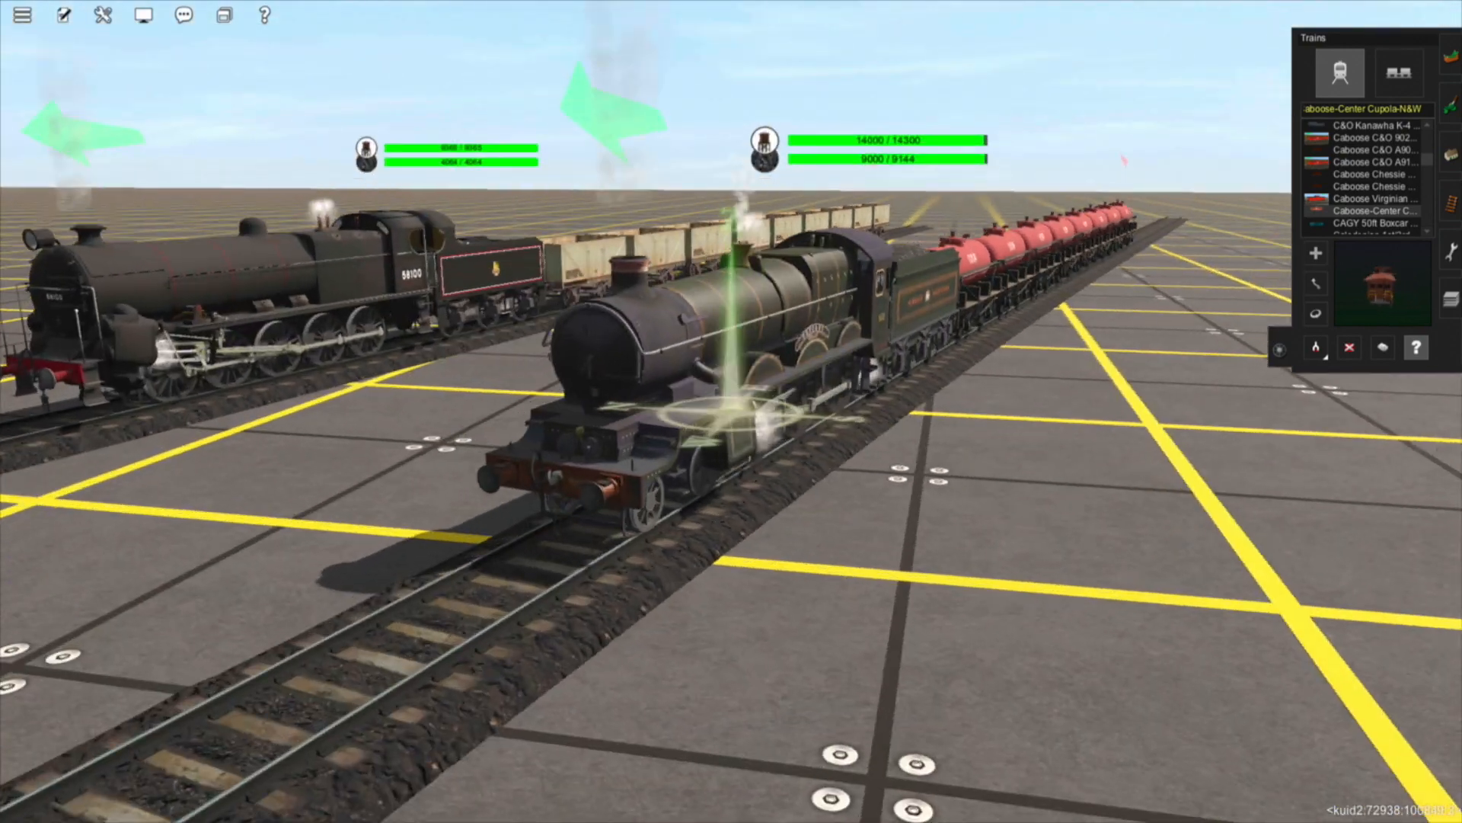
key("Up")
right_click_drag(806, 358, 744, 404)
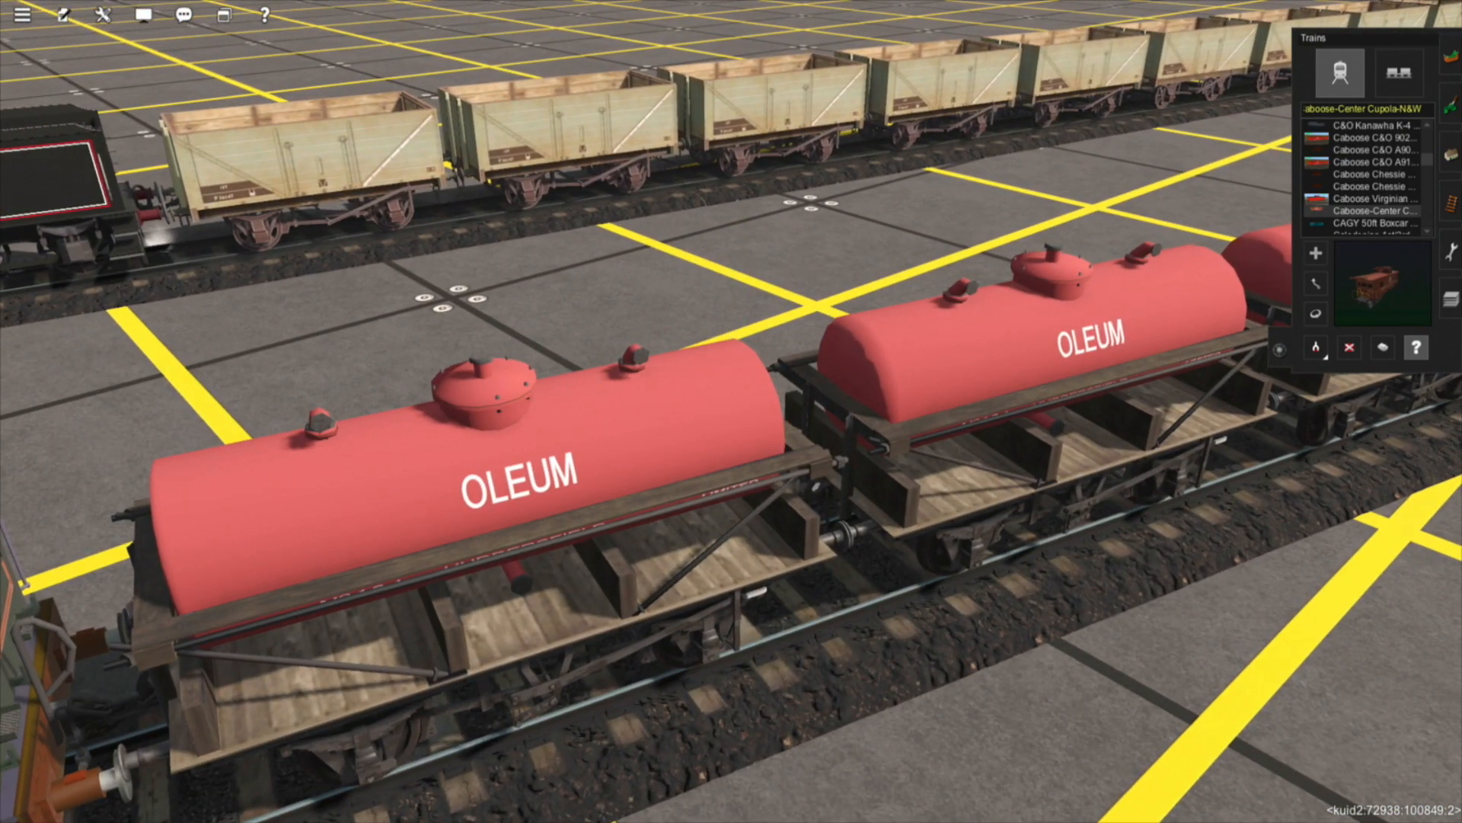
left_click(624, 442)
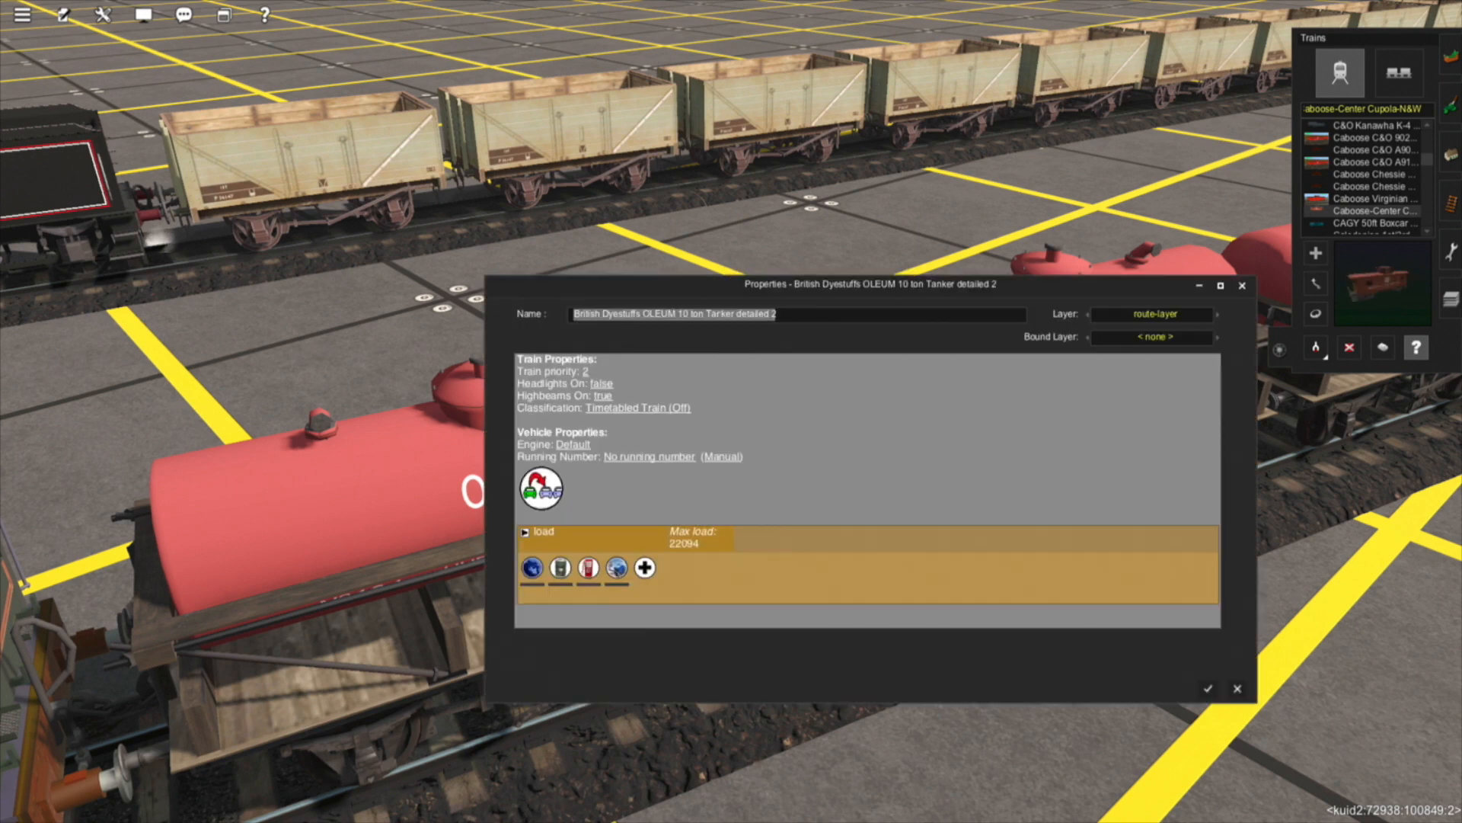
left_click(561, 567)
scroll(561, 568, "down", 1)
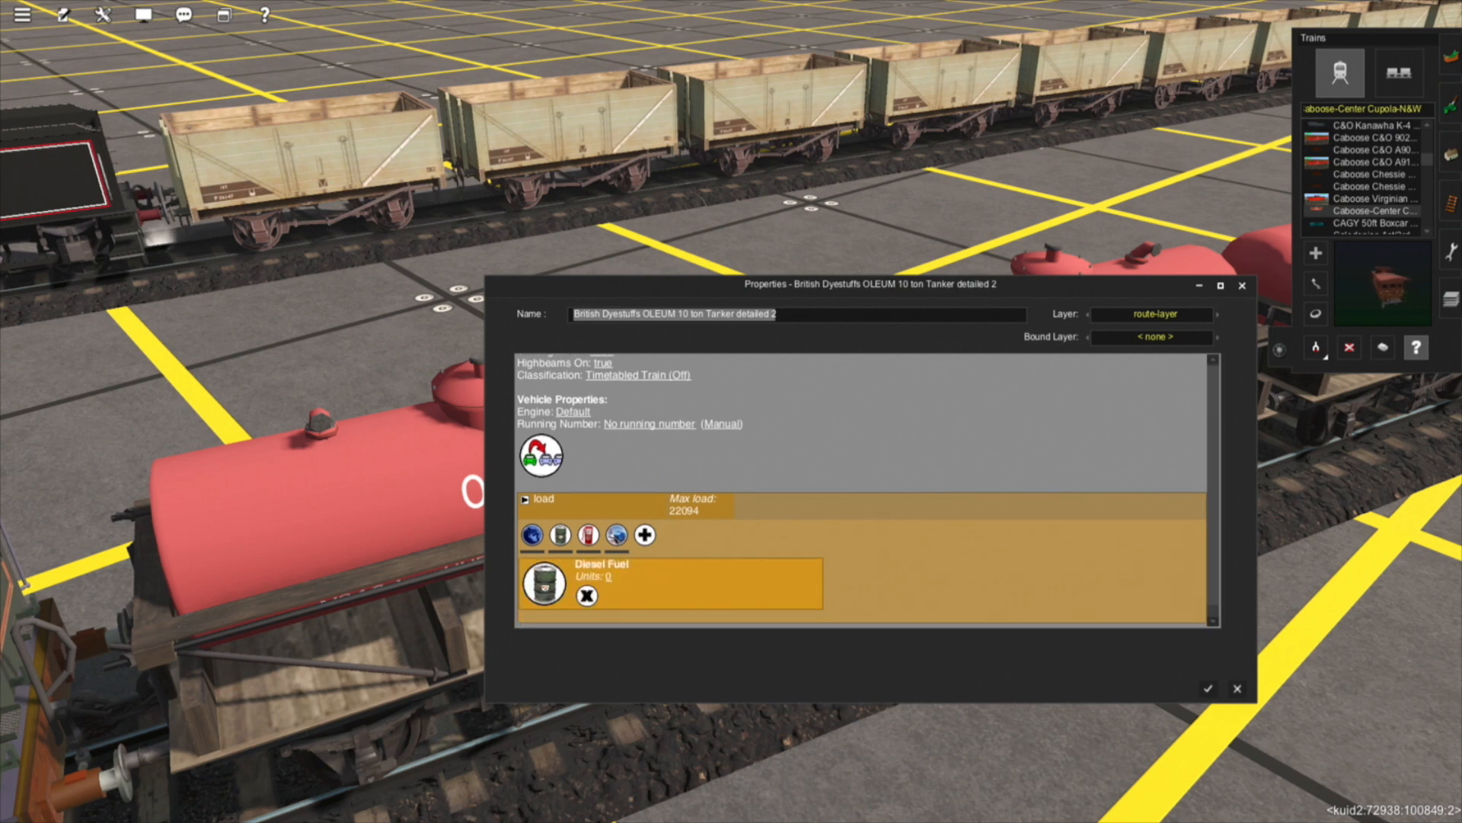
left_click(609, 577)
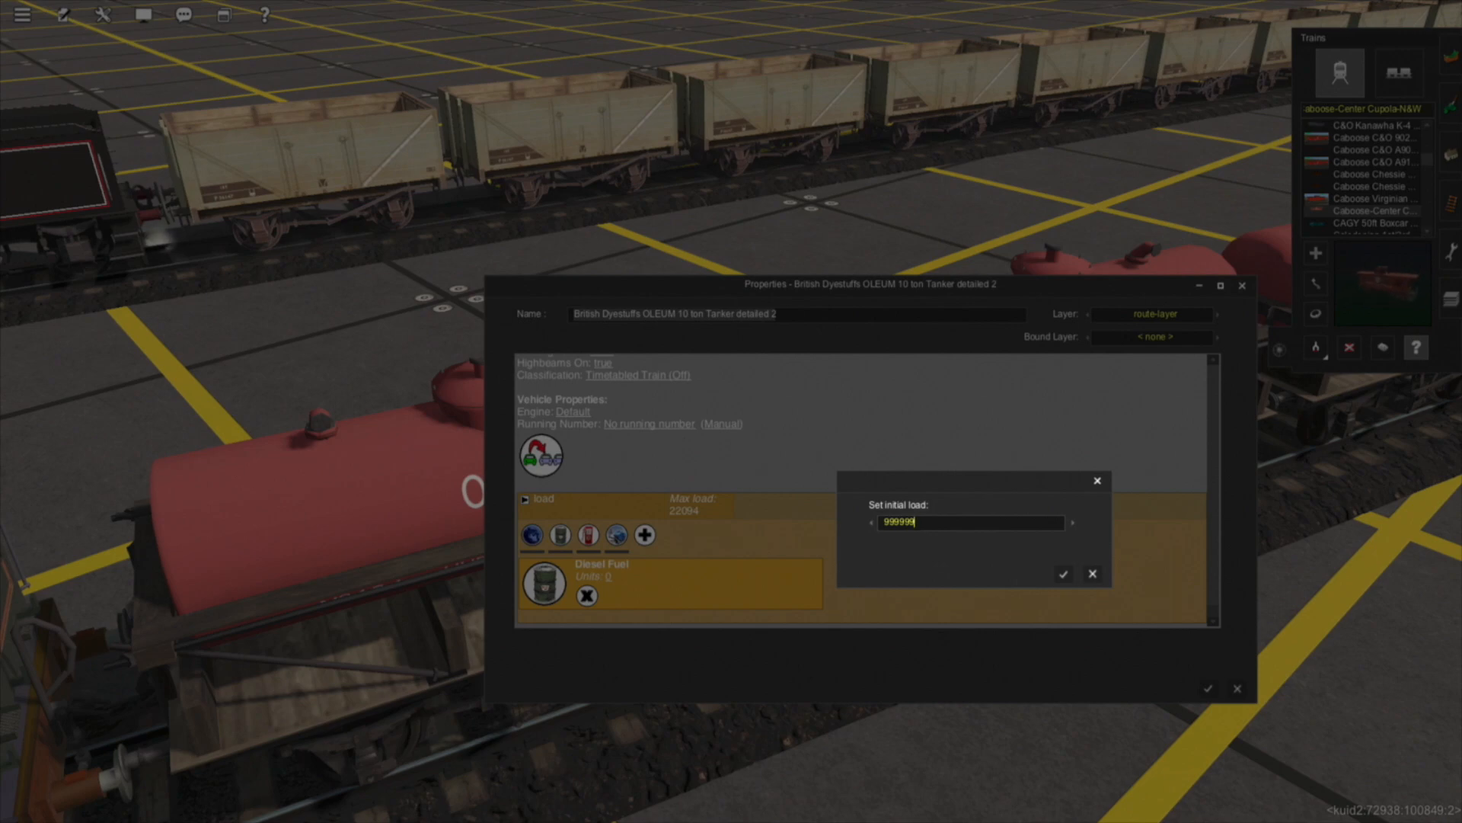
key("Return")
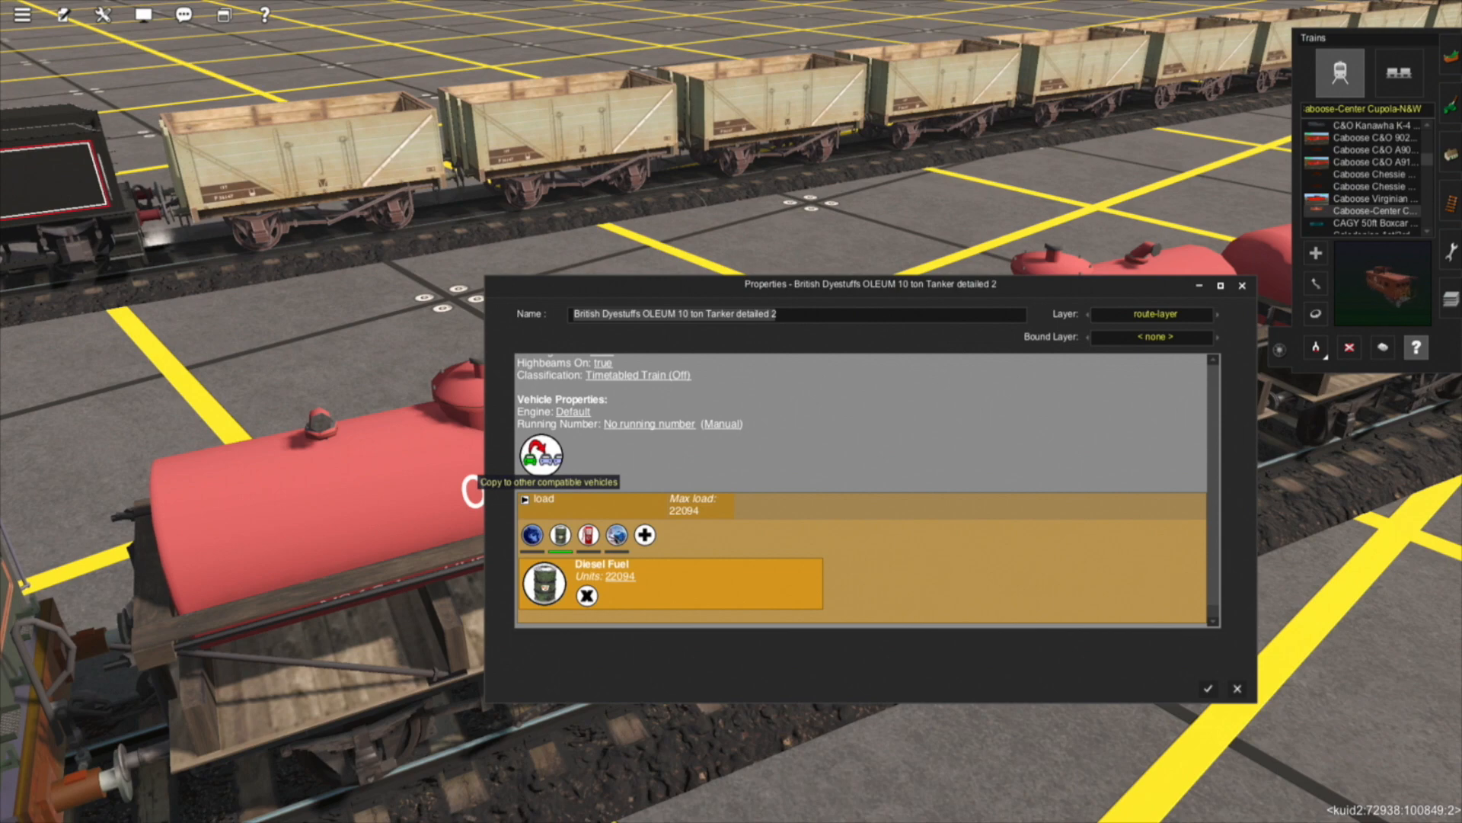
Copy the tanker's load settings to the other compatible vehicles, apply the properties and check the row of tankers
left_click(541, 456)
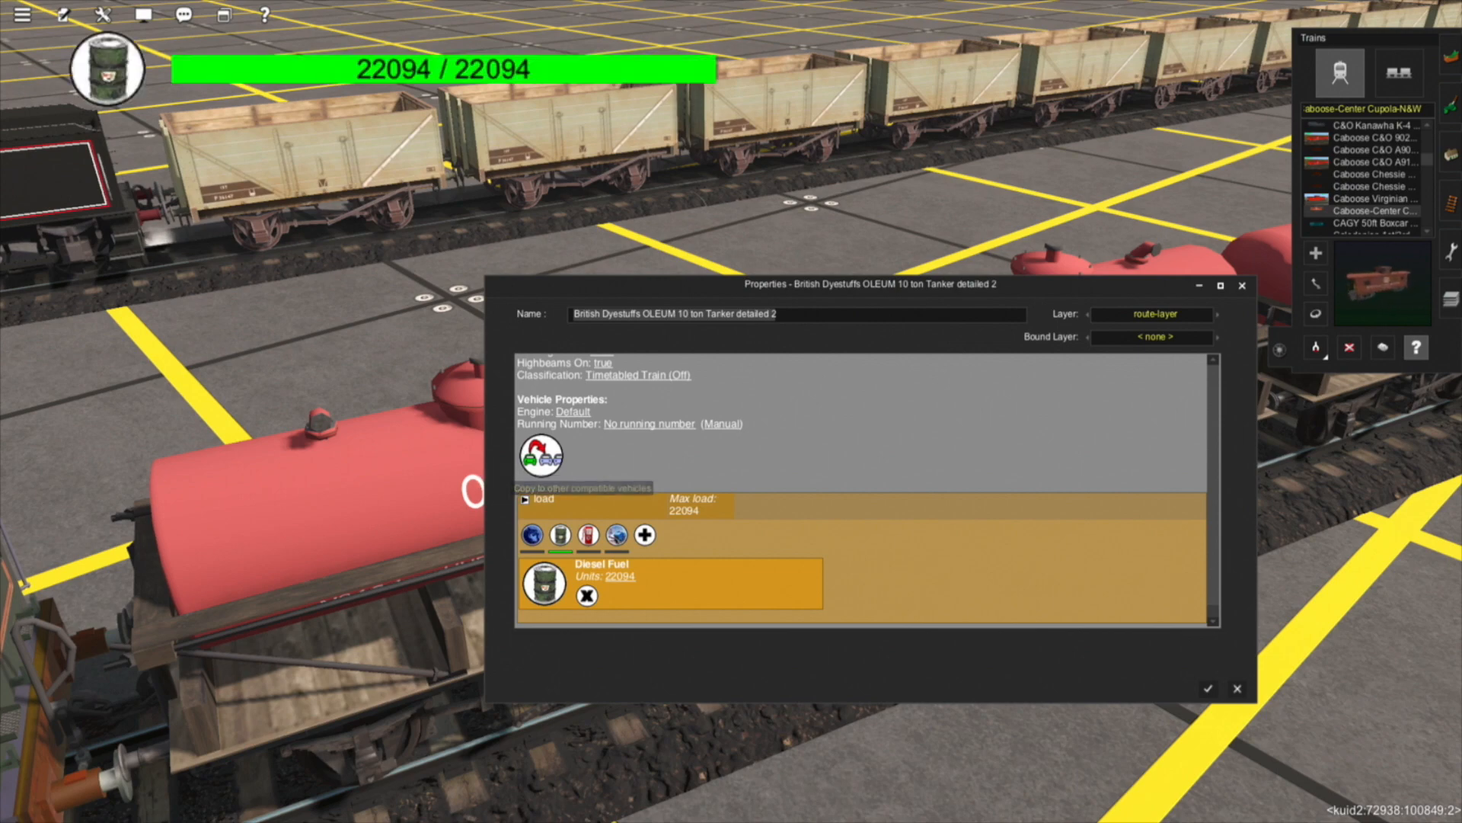
left_click(1208, 689)
right_click(870, 416)
scroll(871, 416, "down", 5)
key("Left")
key("Down")
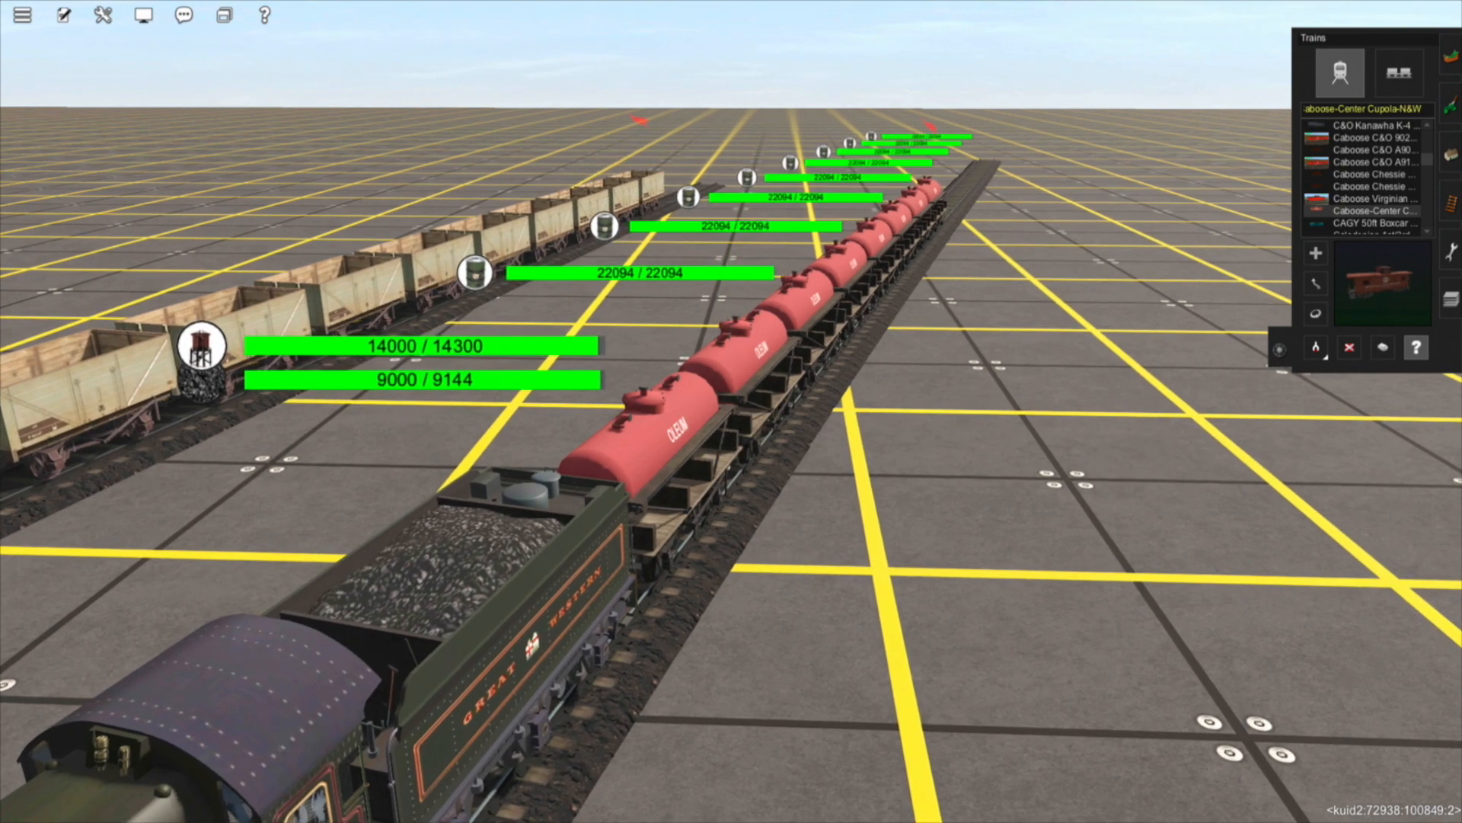
Return to the coal mine's loading tracks and start a Quick Drive session
right_click_drag(502, 419, 506, 408)
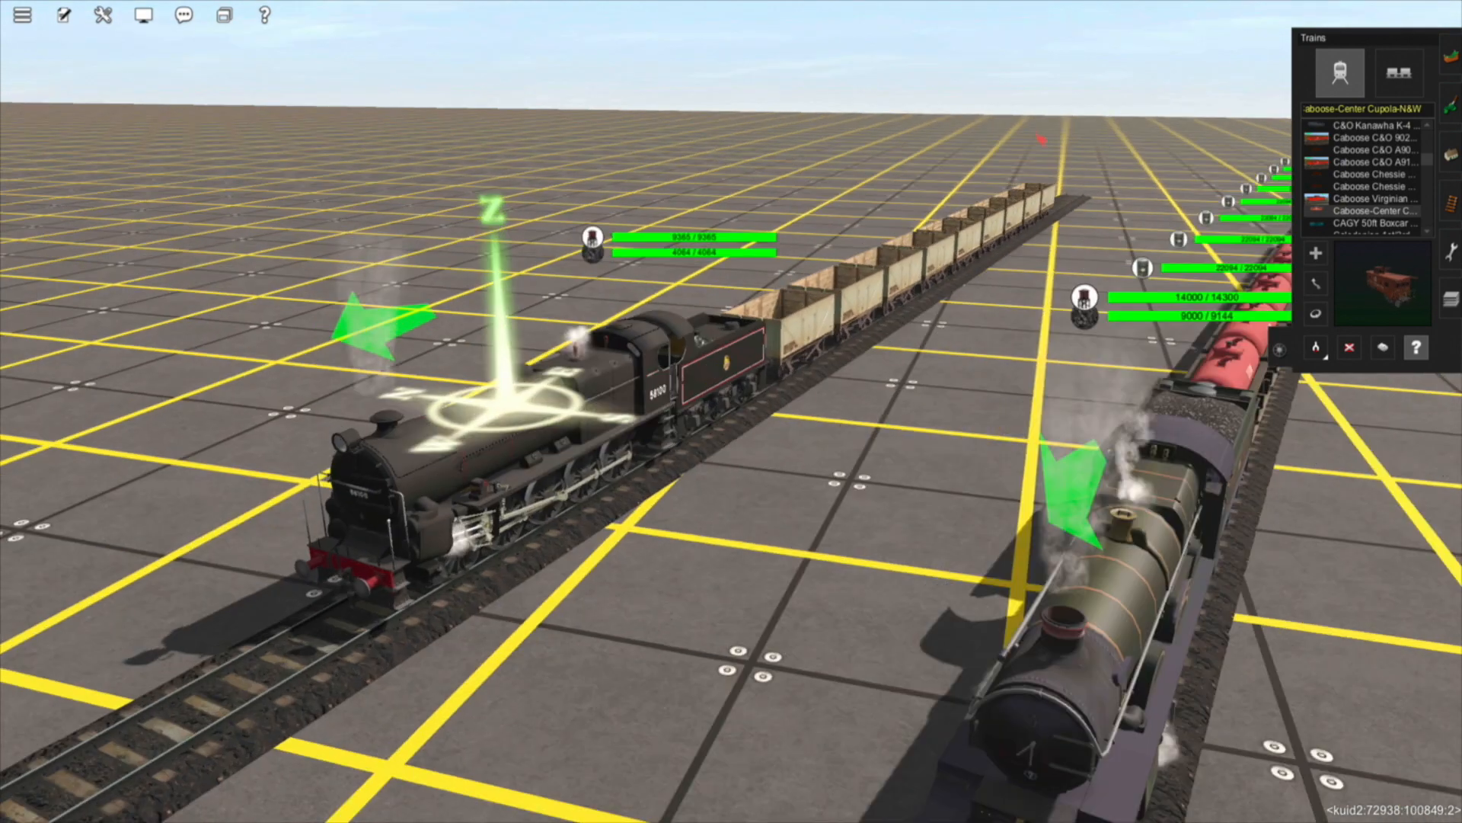
right_click_drag(328, 393, 326, 384)
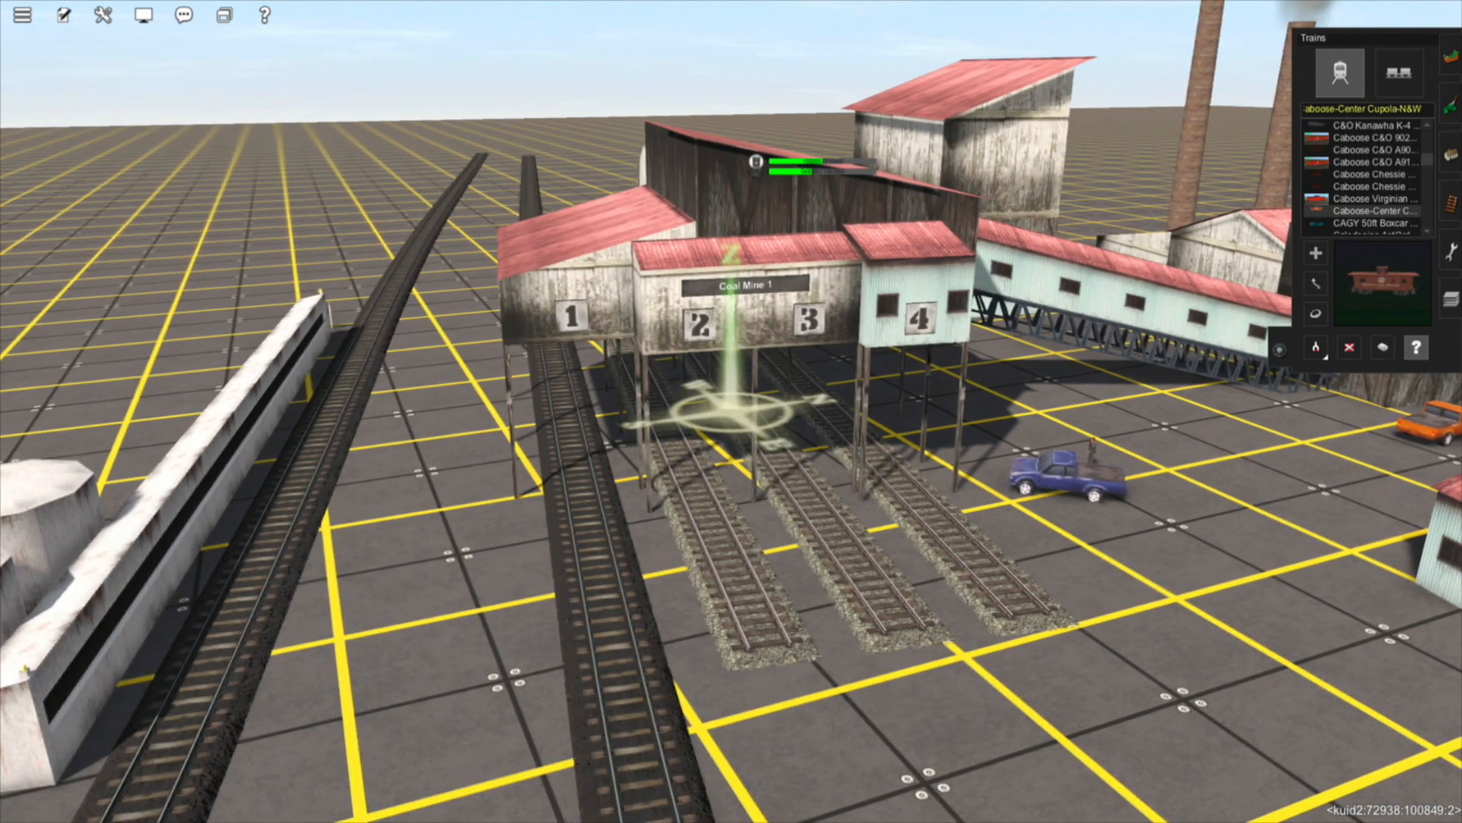
left_click(103, 15)
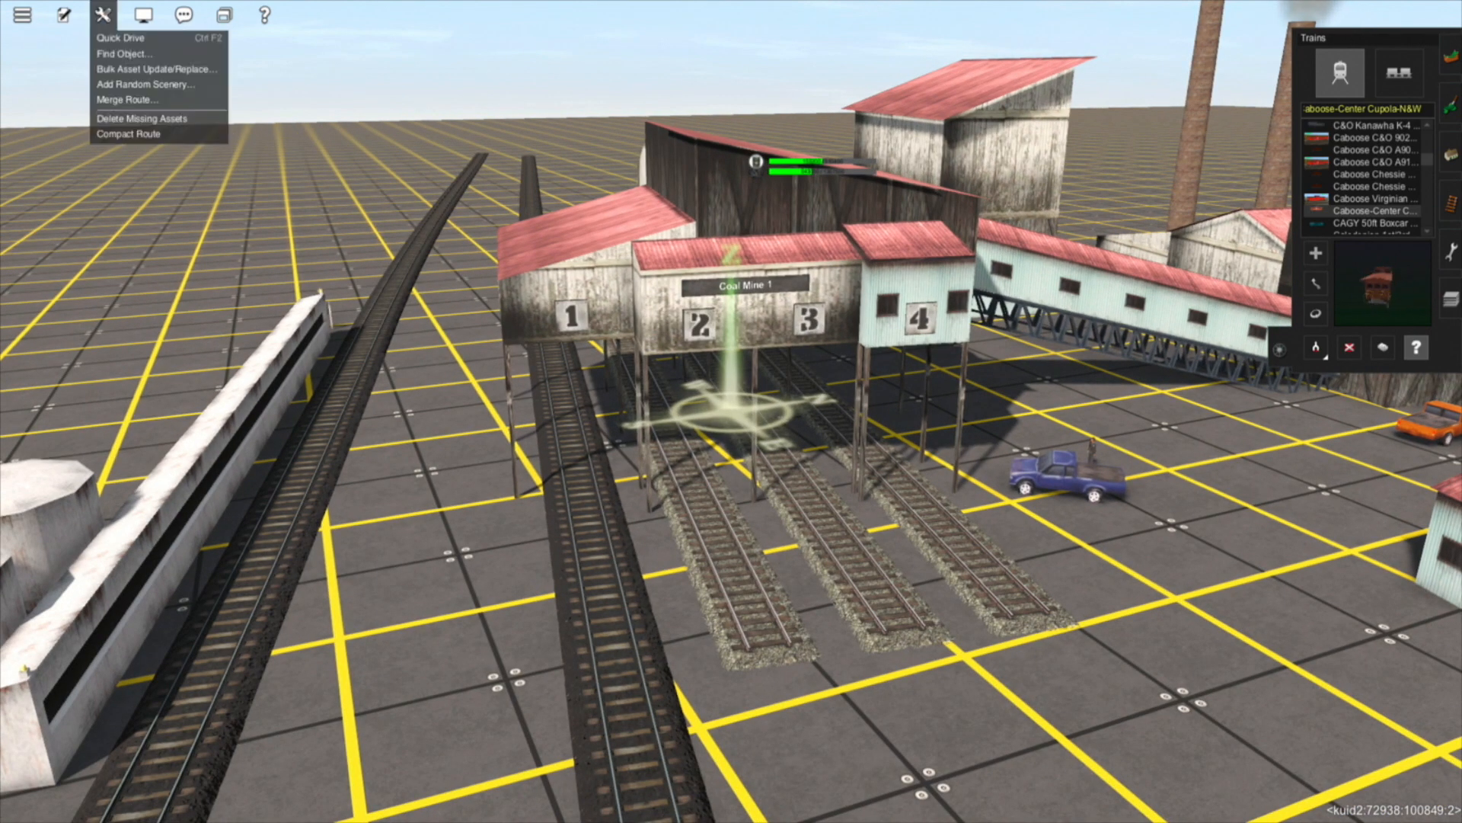
left_click(126, 42)
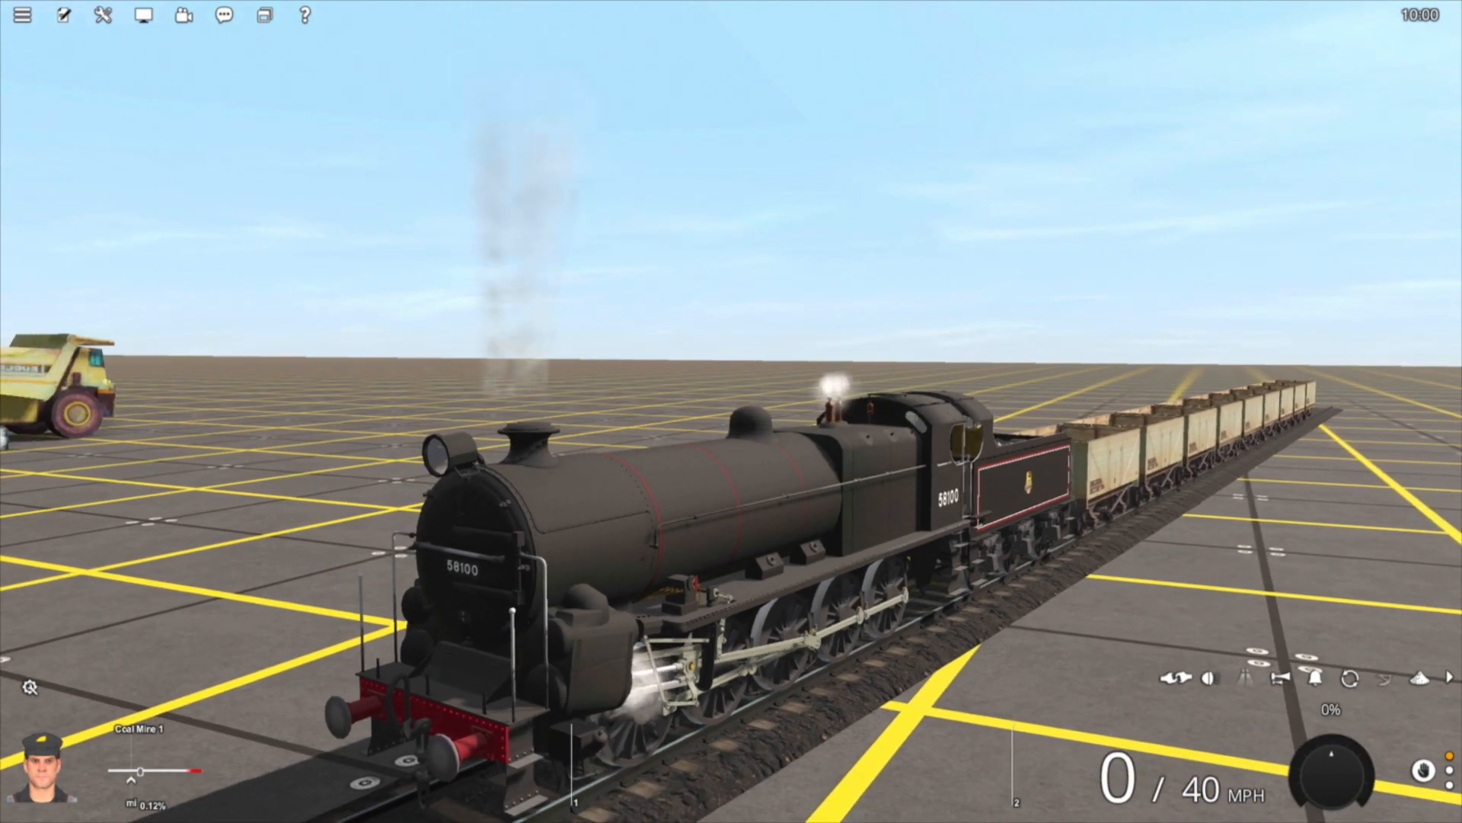
Drive locomotive 58100 forward with the throttle at 25%, and switch to a roaming camera view of the coal mine
key("Left")
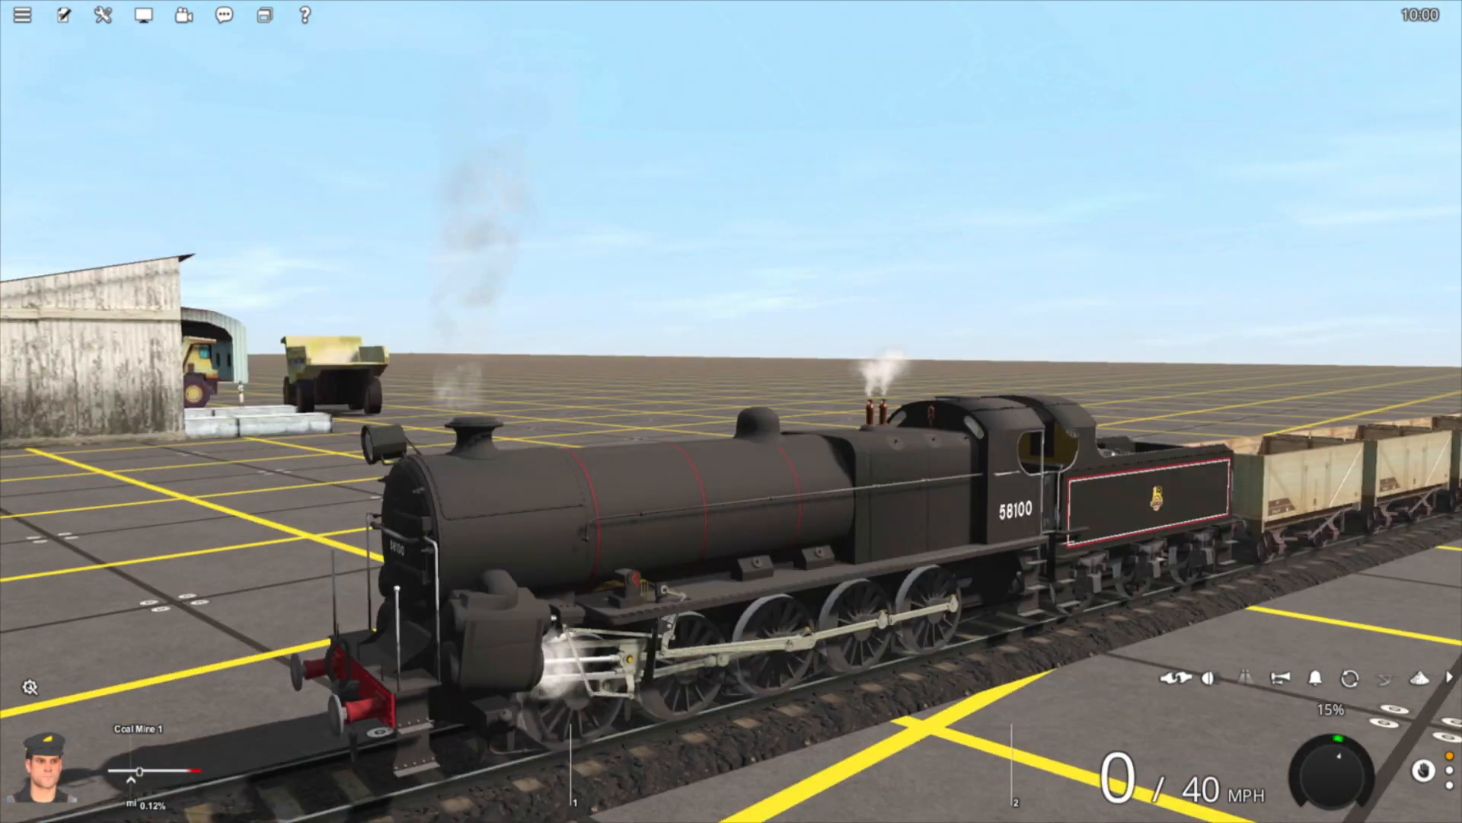
key("w")
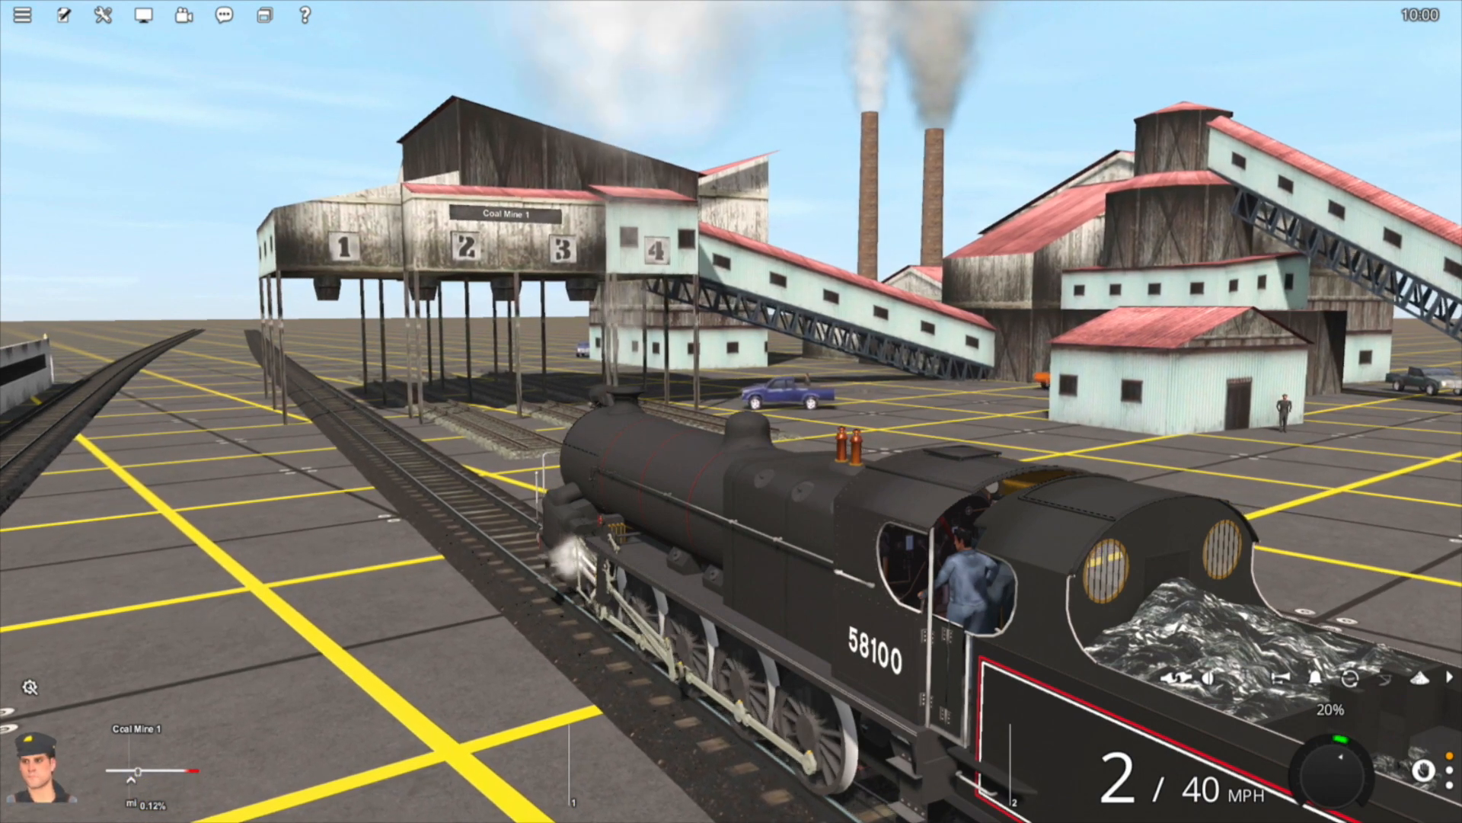
key("w")
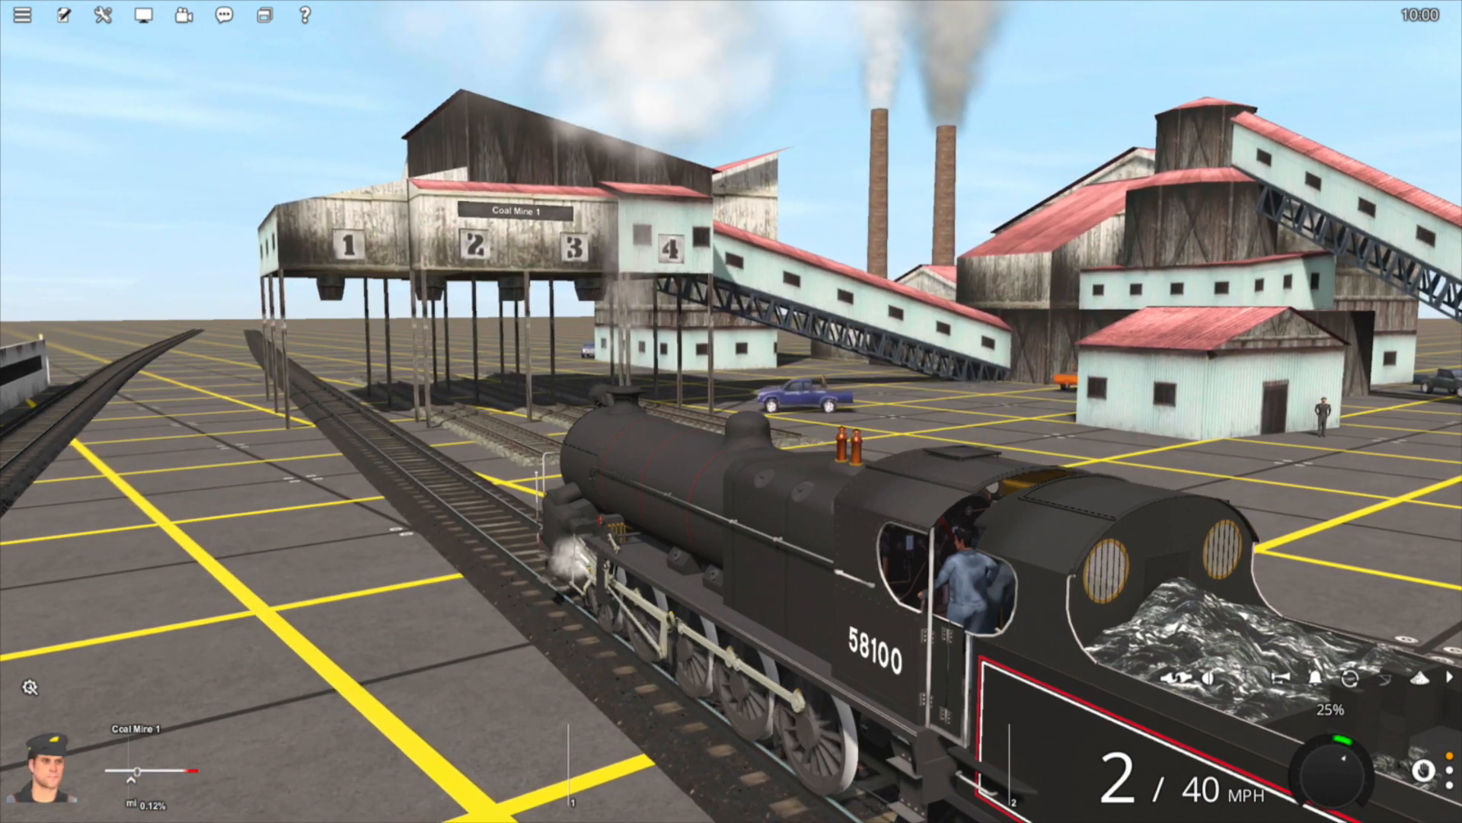
key("4")
right_click_drag(729, 411, 607, 353)
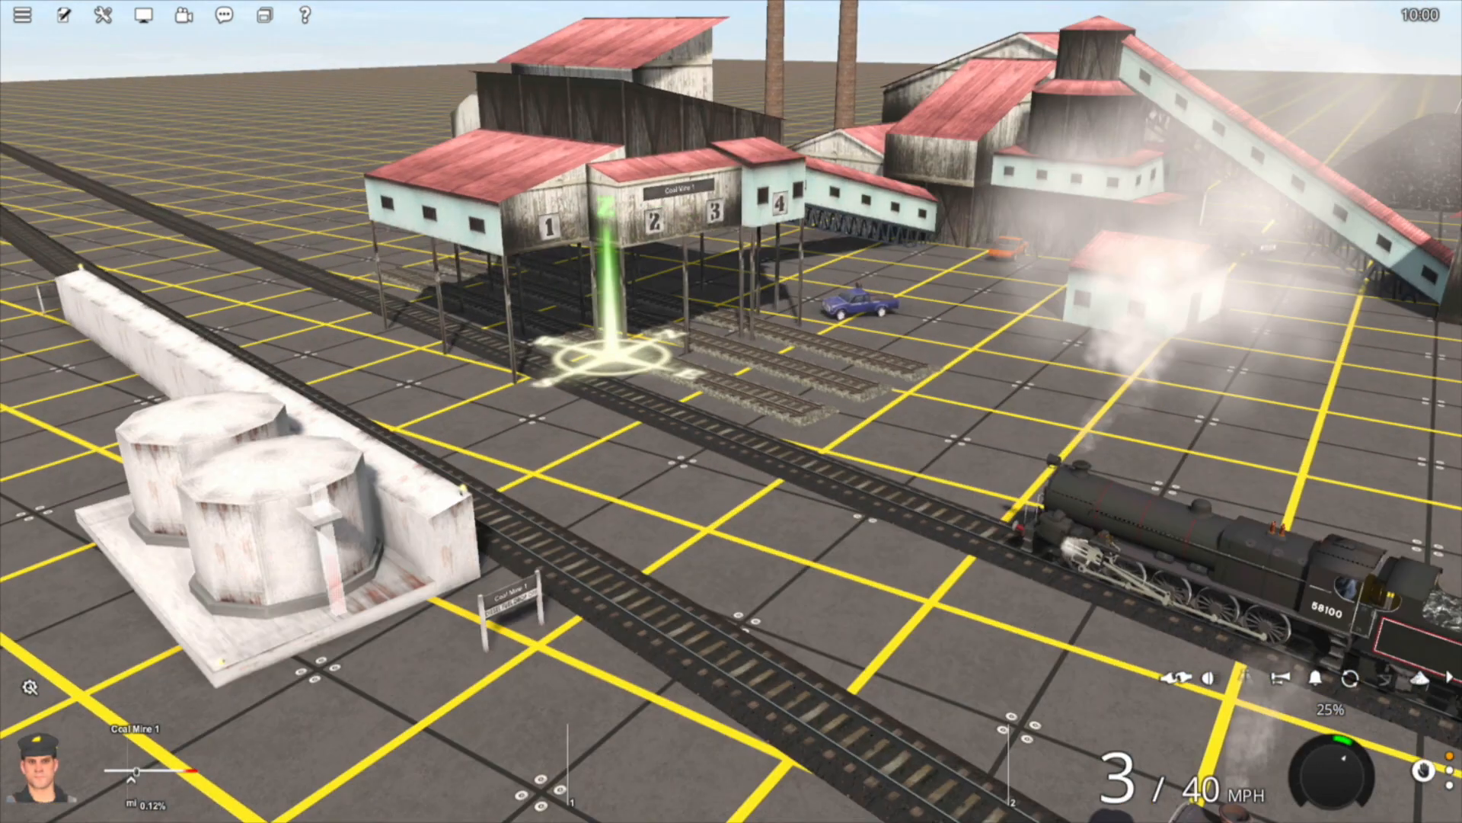
Raise the throttle of locomotive 58100 to 40% as the coal train approaches the mine's loading shed
key("Left")
key("Left")
key("Down")
scroll(731, 411, "up", 3)
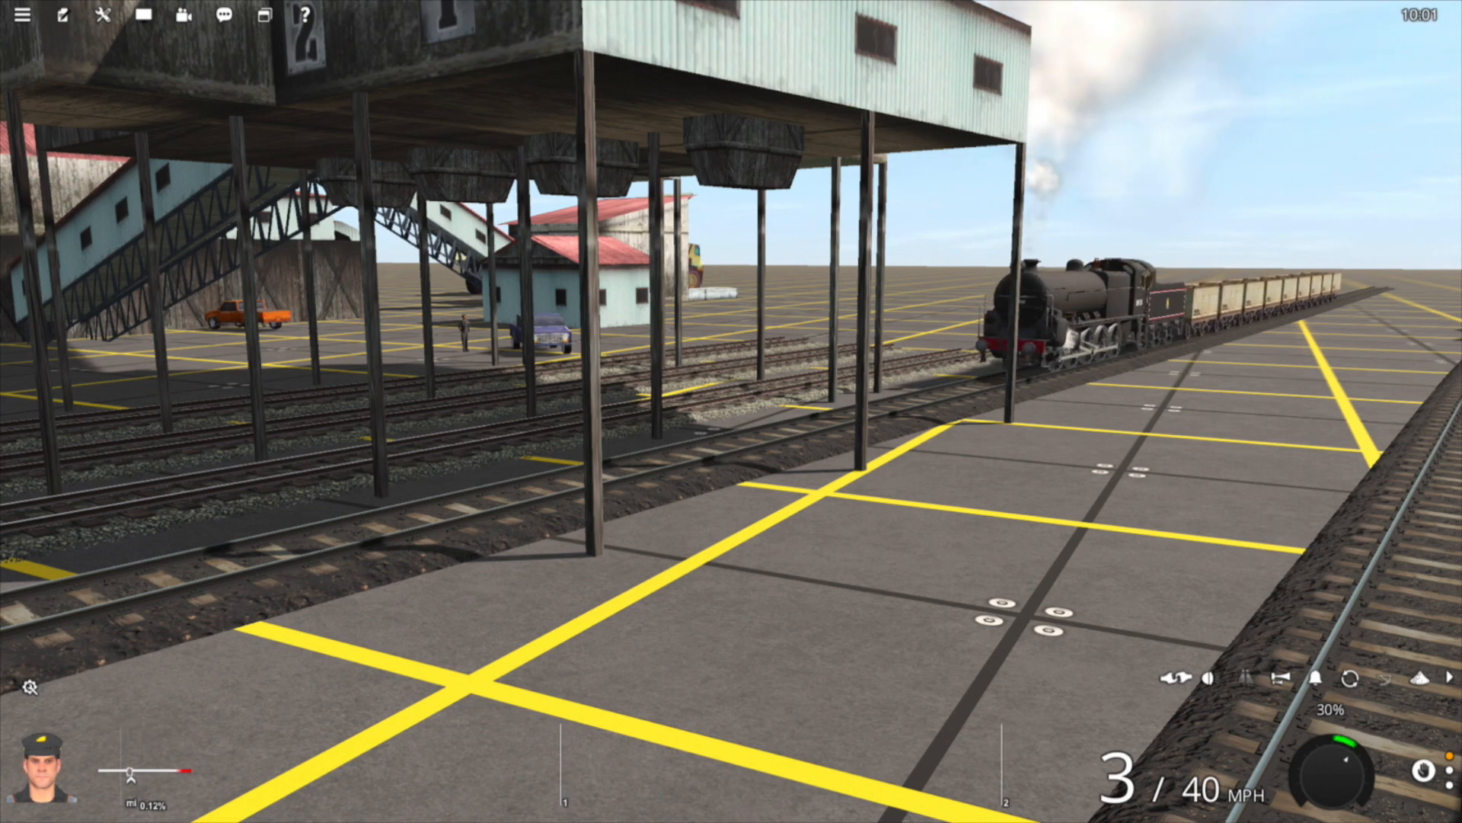
key("w")
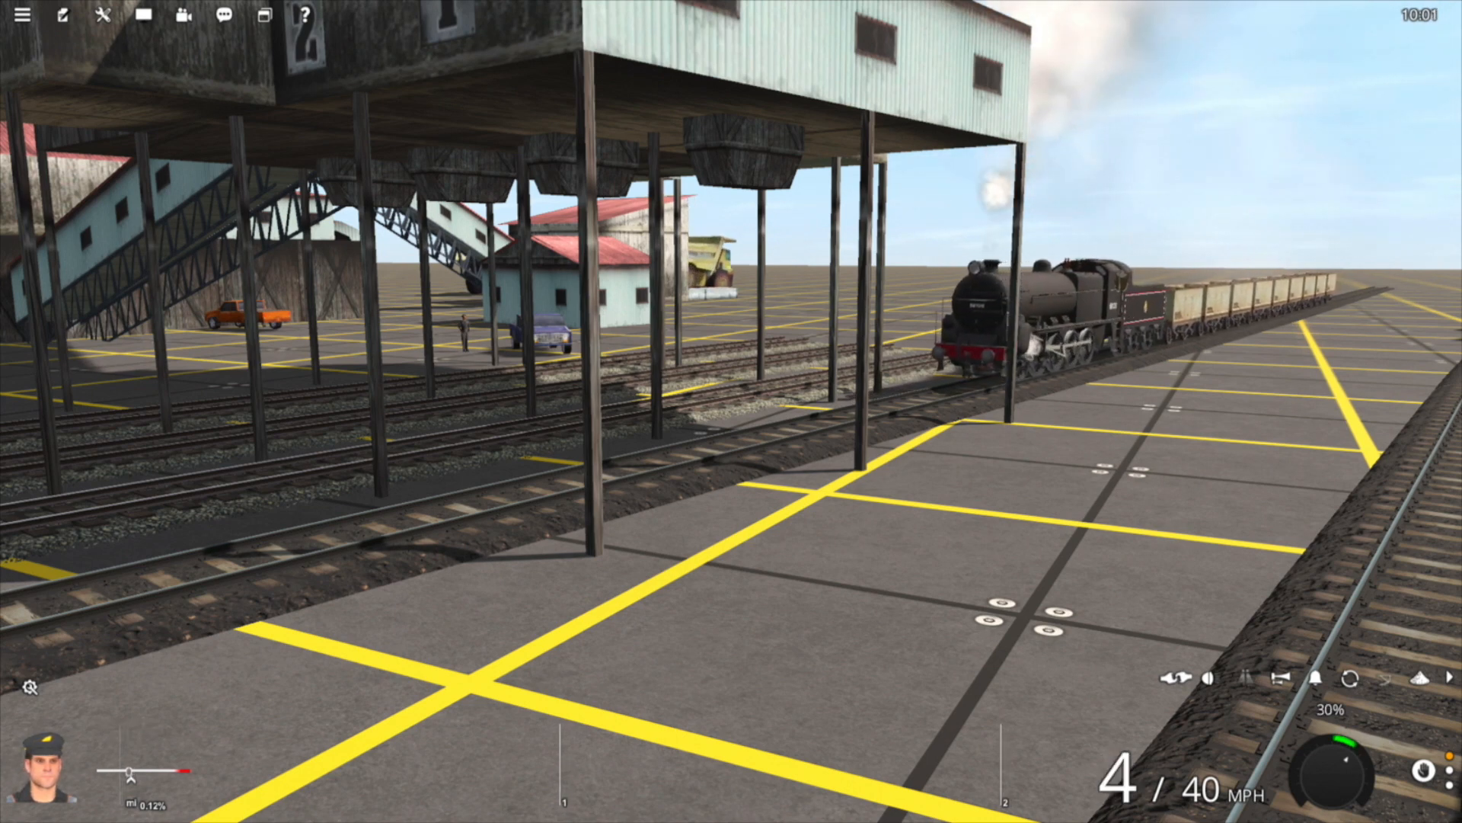
key("w")
Pull the coal wagons through the loading shed on track 1 and stop the train once they are loaded
key("Up")
key("Right")
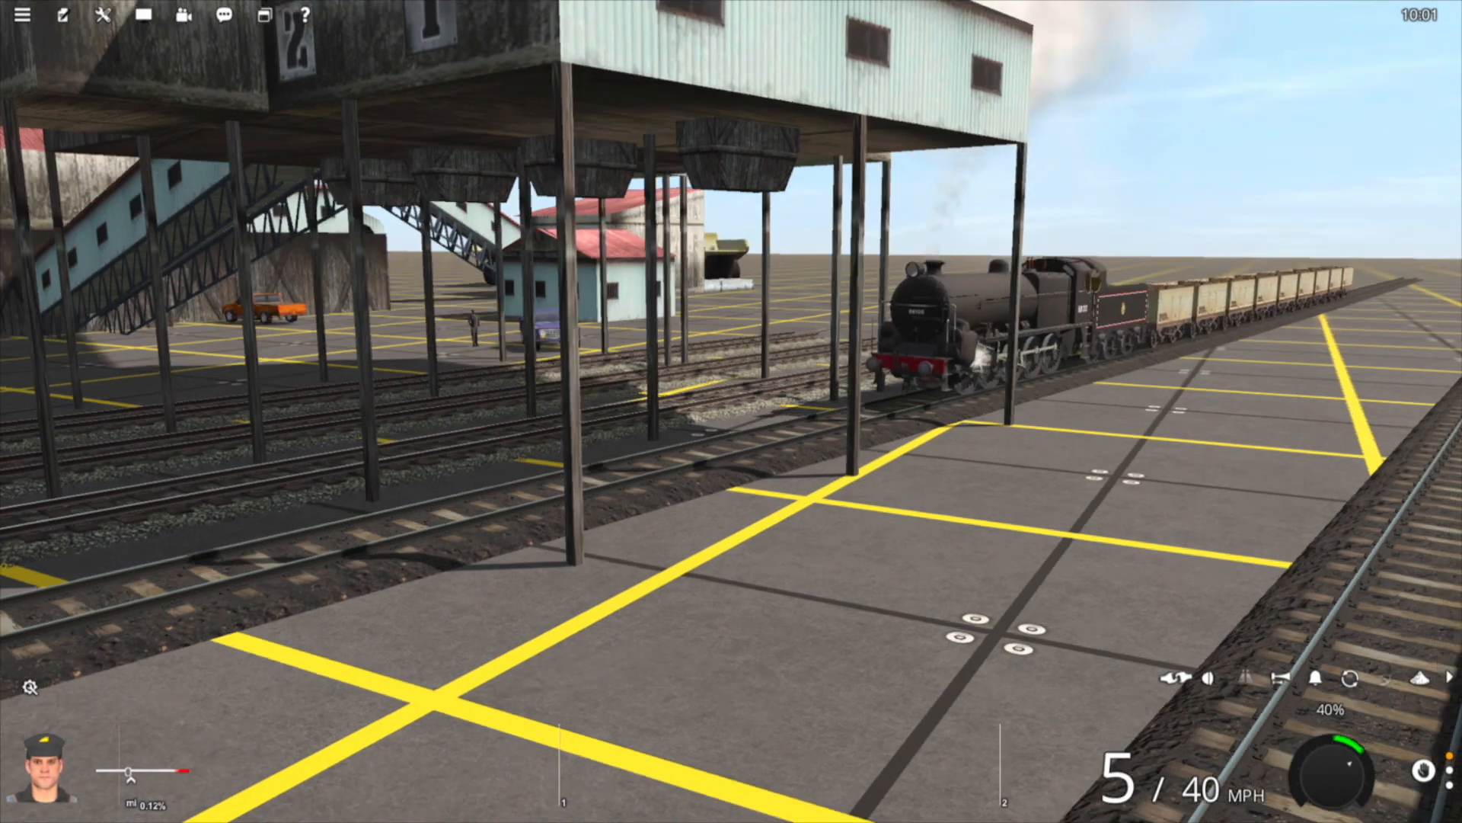
scroll(771, 572, "up", 3)
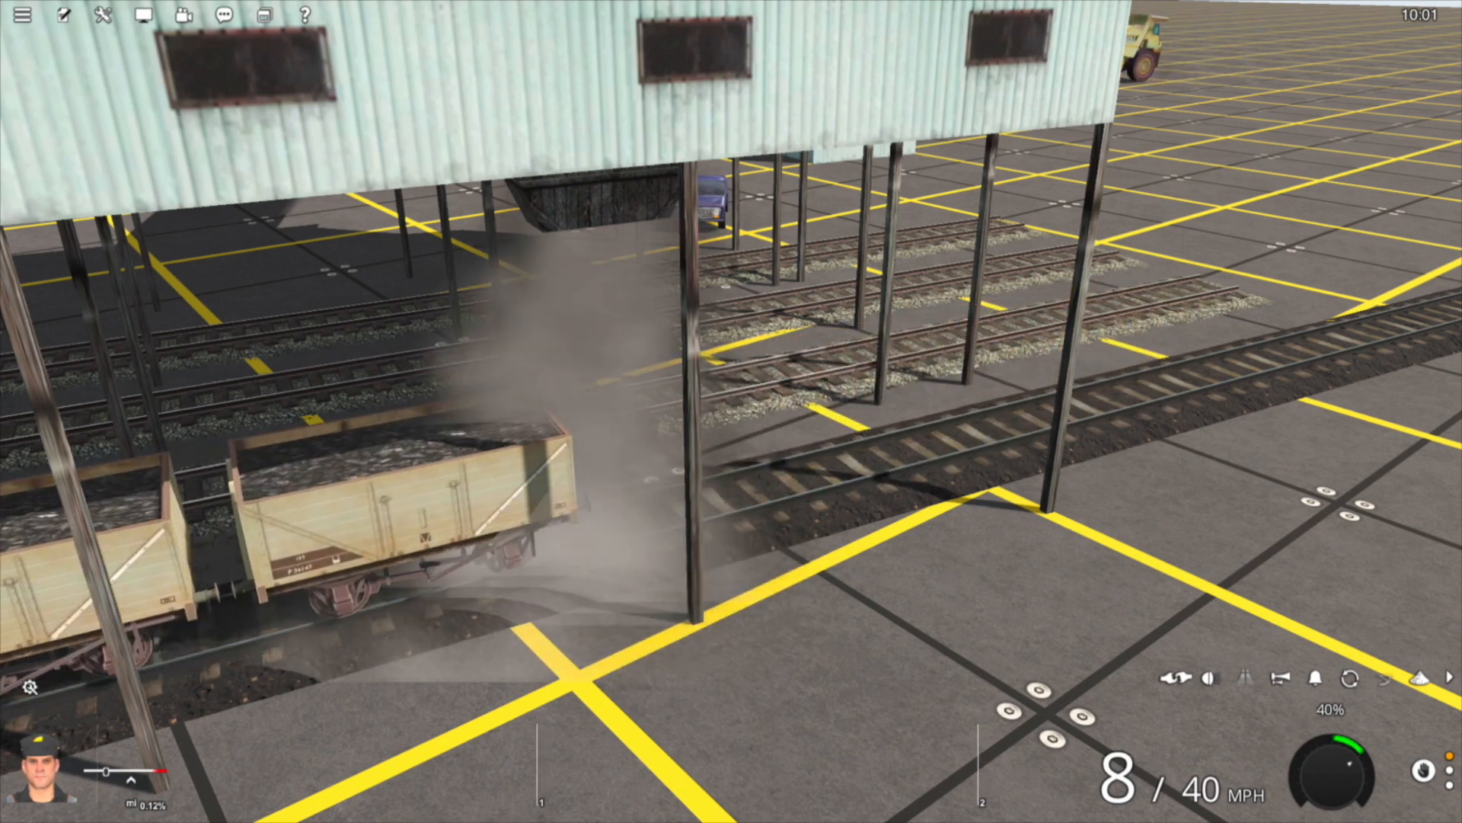
key("s")
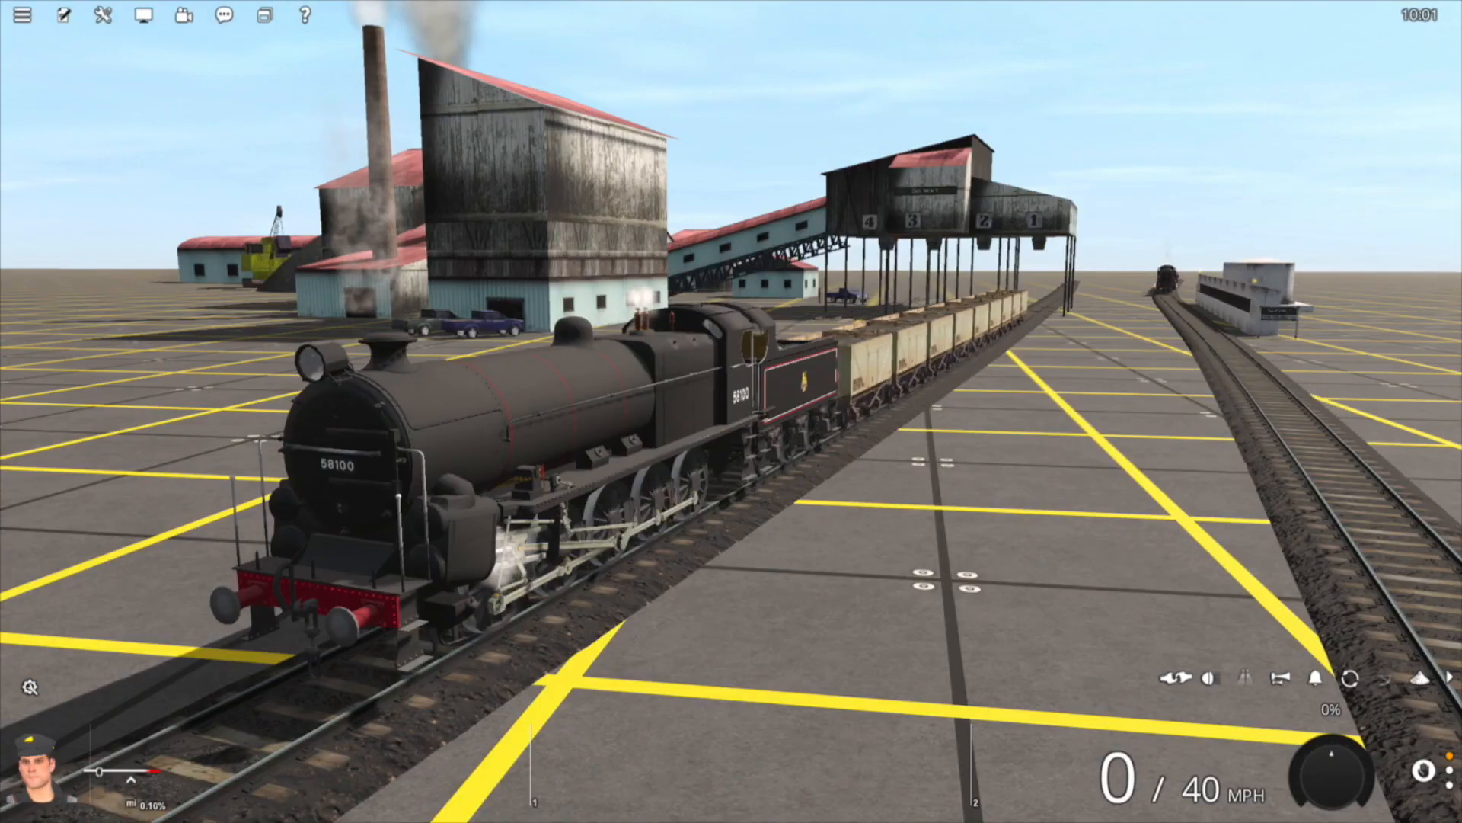
Switch to the green Great Western locomotive and drive the OLEUM tankers towards the diesel fuel drop-off at 45% throttle
right_click_drag(1032, 466, 739, 408)
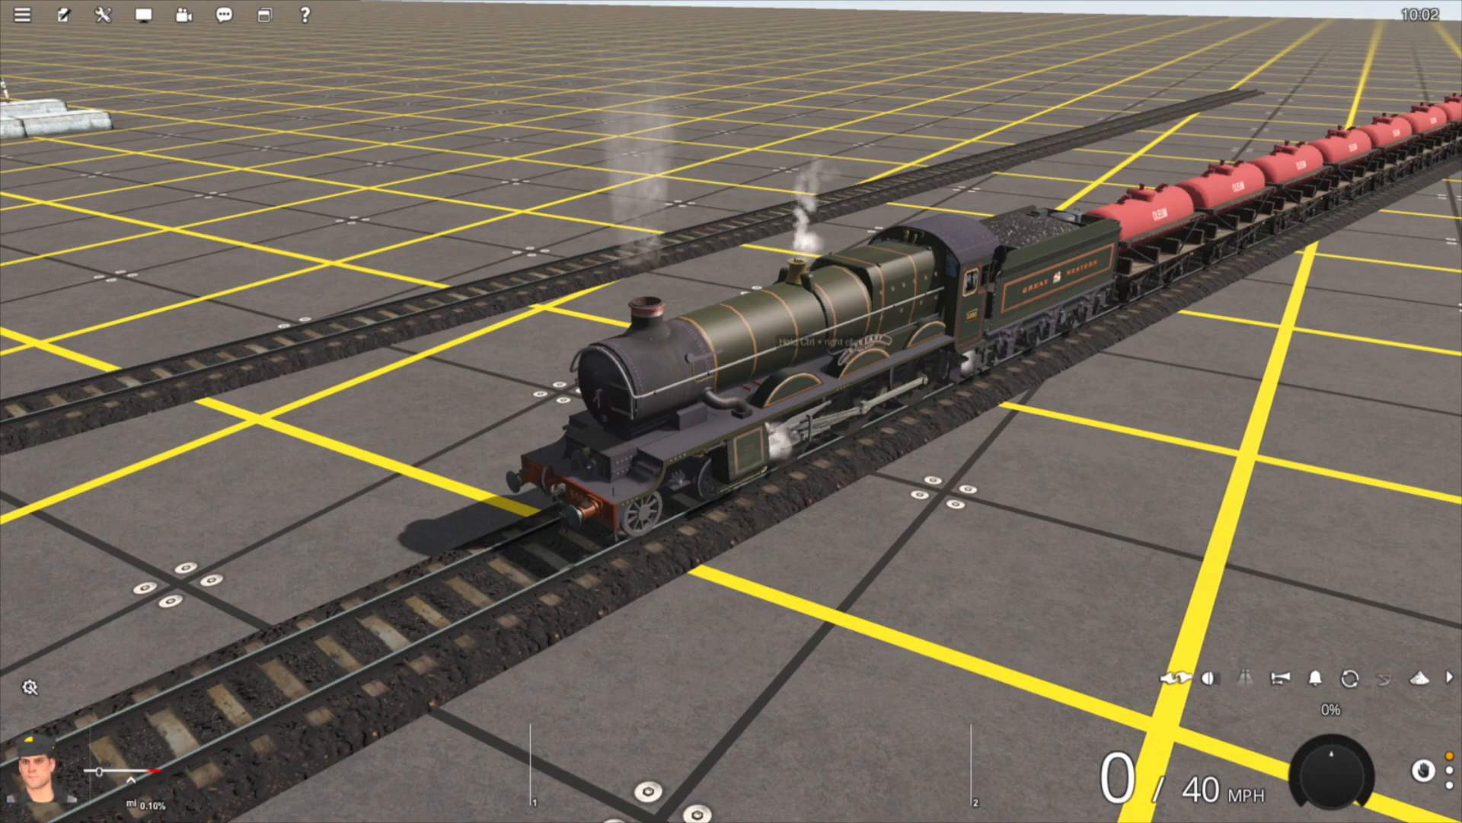
left_click(766, 329)
right_click_drag(765, 329, 1028, 335)
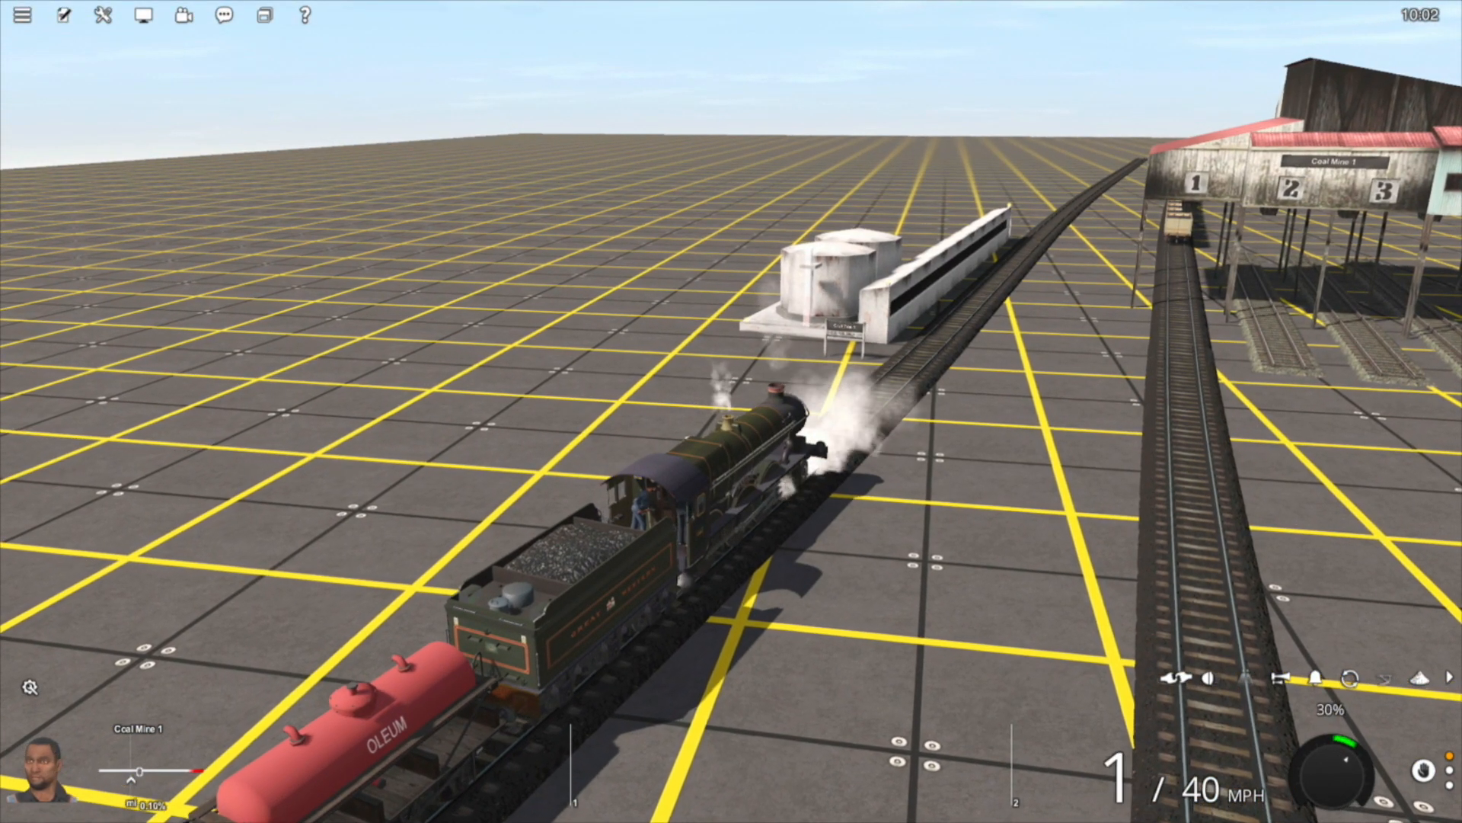
right_click_drag(1029, 335, 1112, 294)
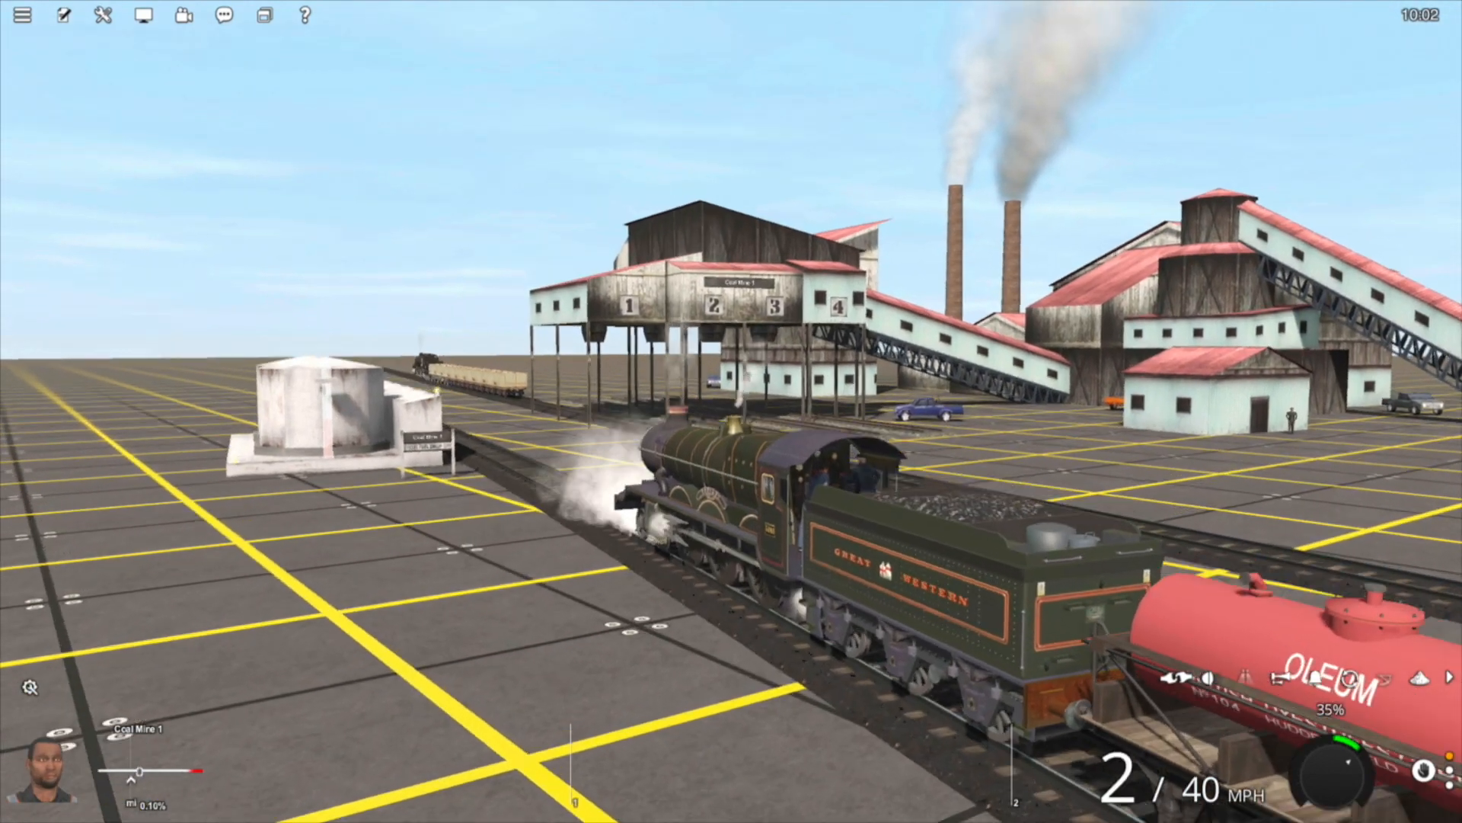
right_click_drag(796, 411, 796, 453)
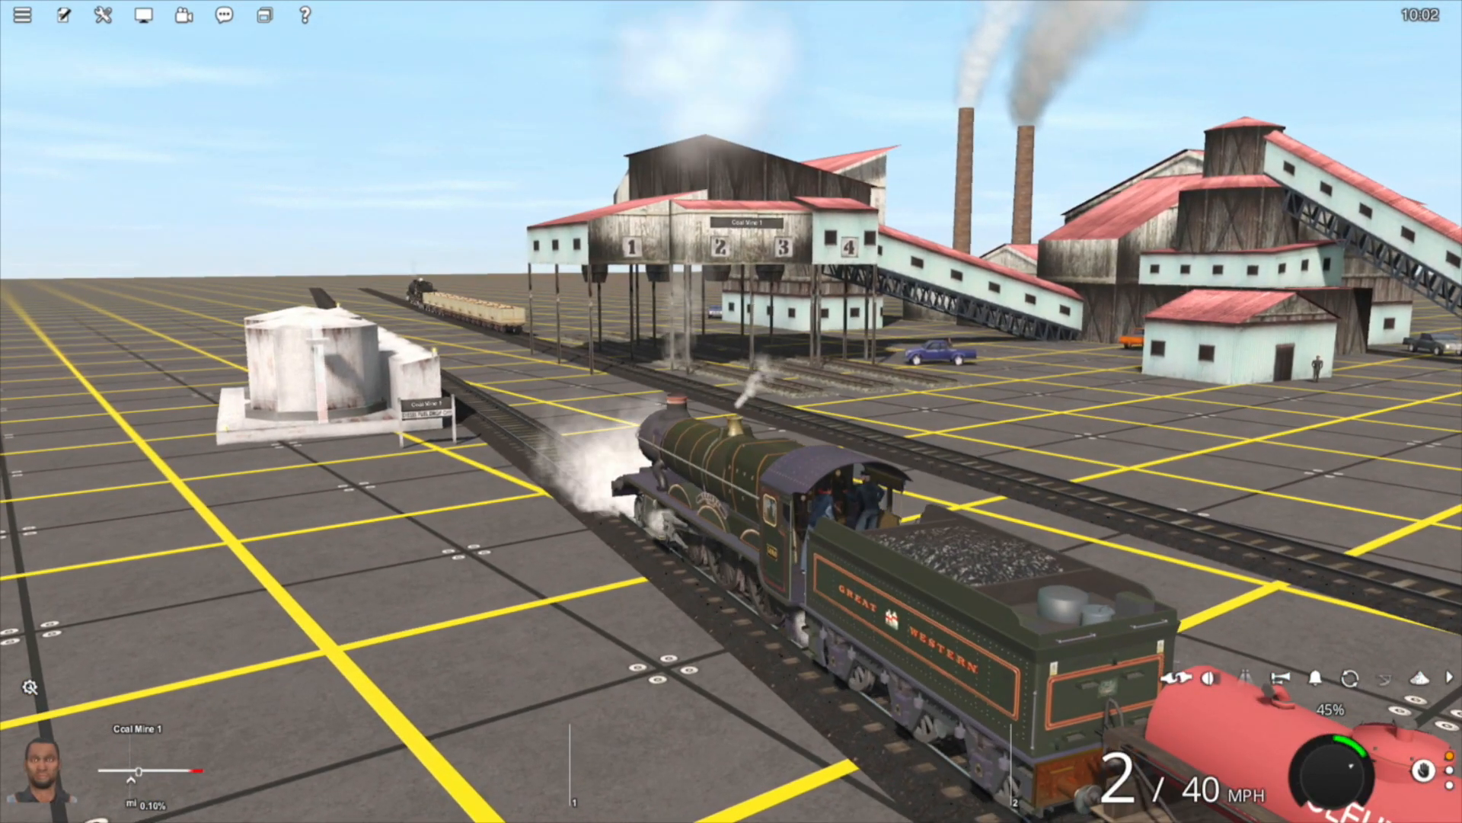
key("Up")
right_click_drag(731, 411, 763, 466)
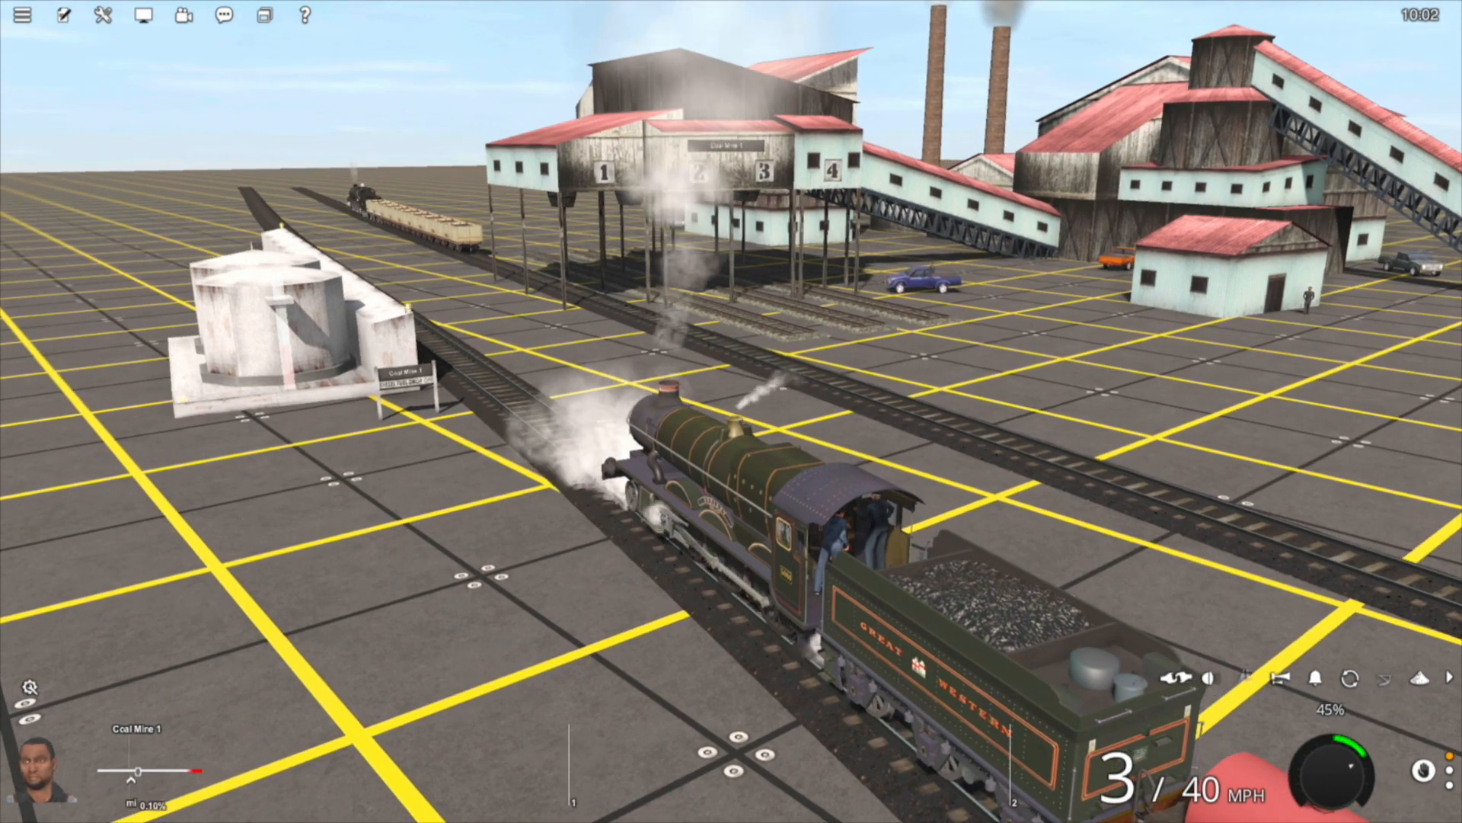
key("Up")
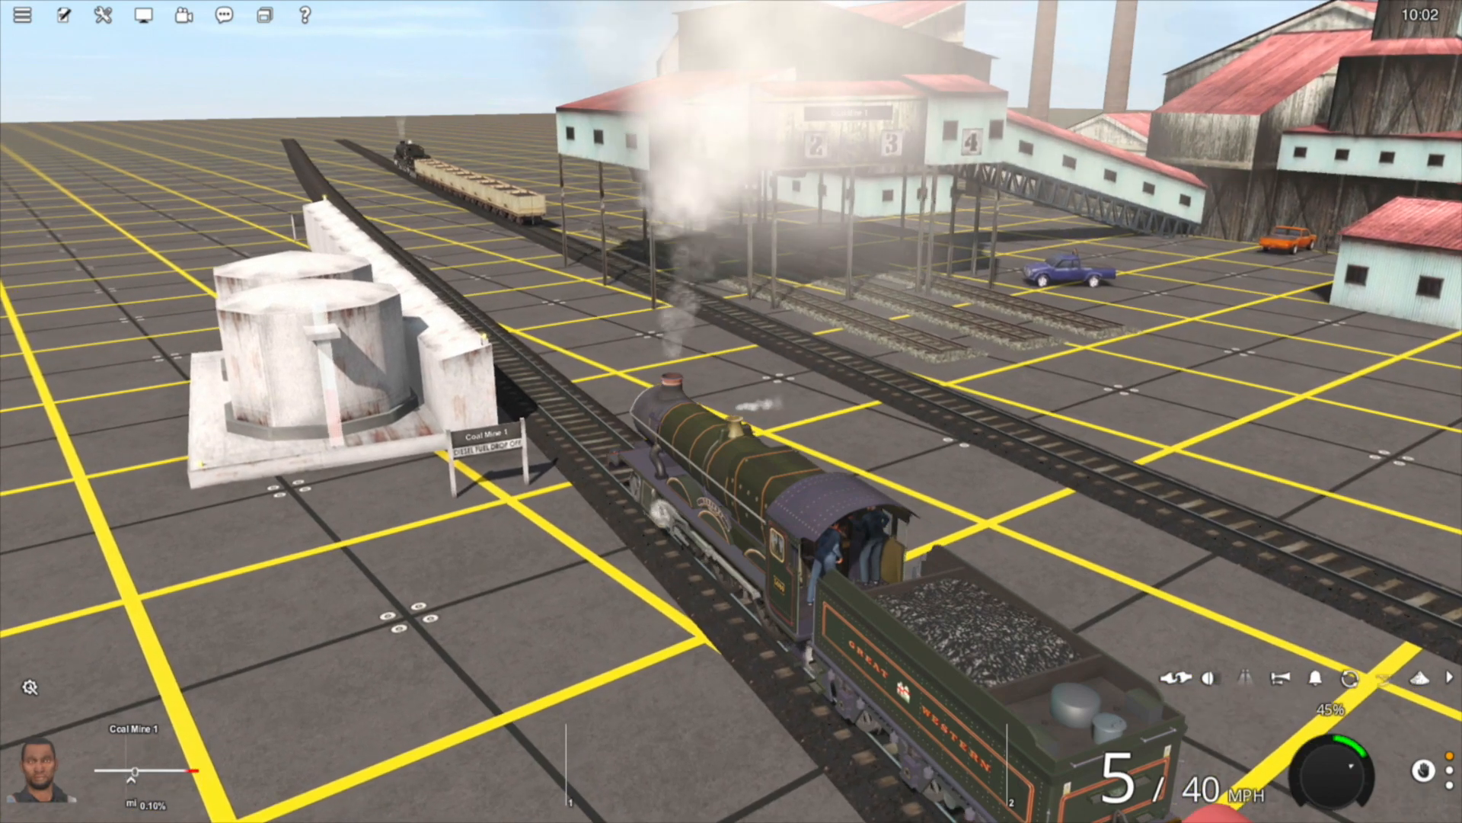
Reduce the throttle to 25% alongside the diesel fuel drop-off and stop the tanker train there for unloading
key("Up")
key("x")
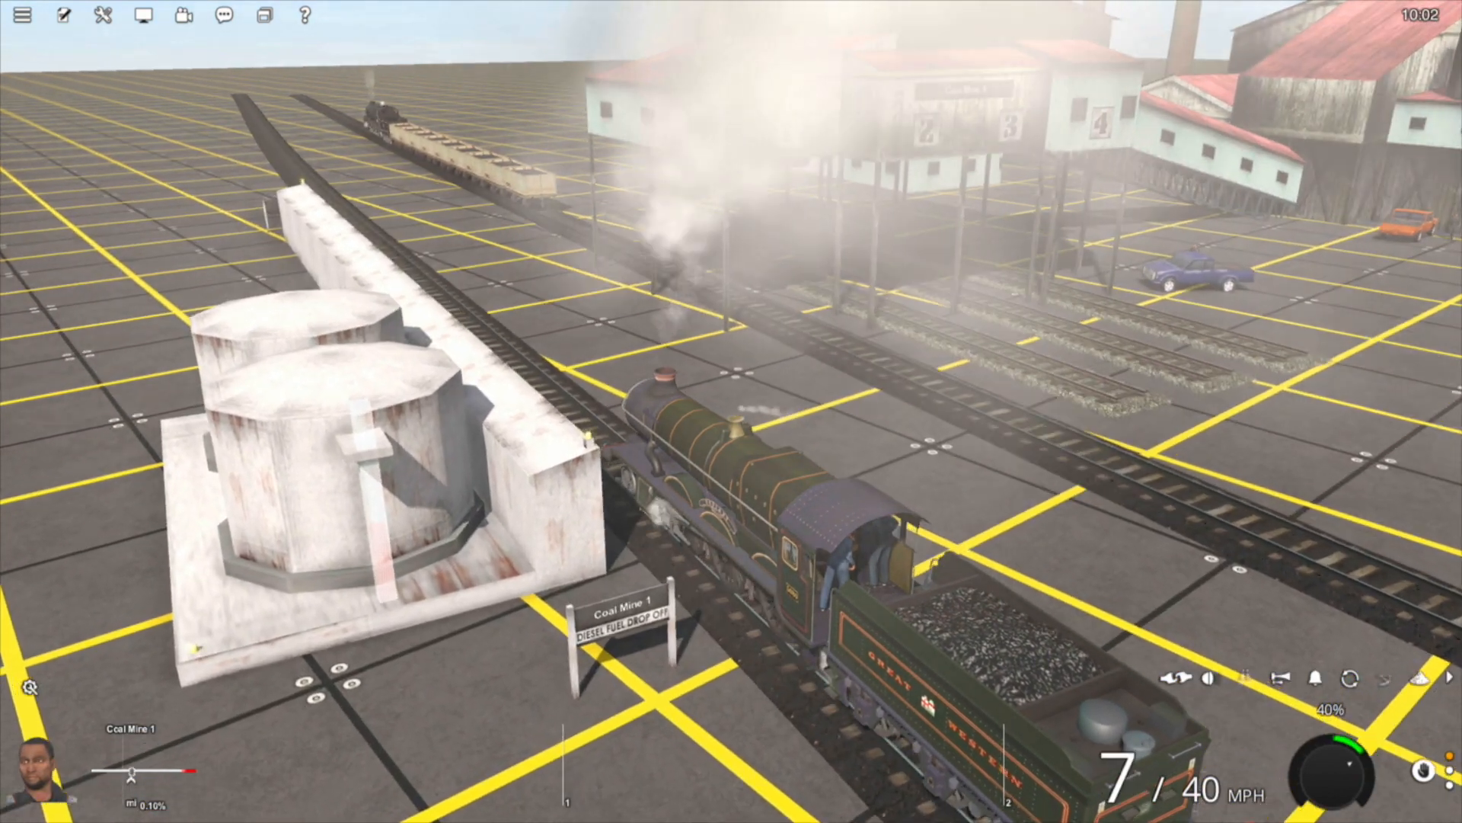
key("Down")
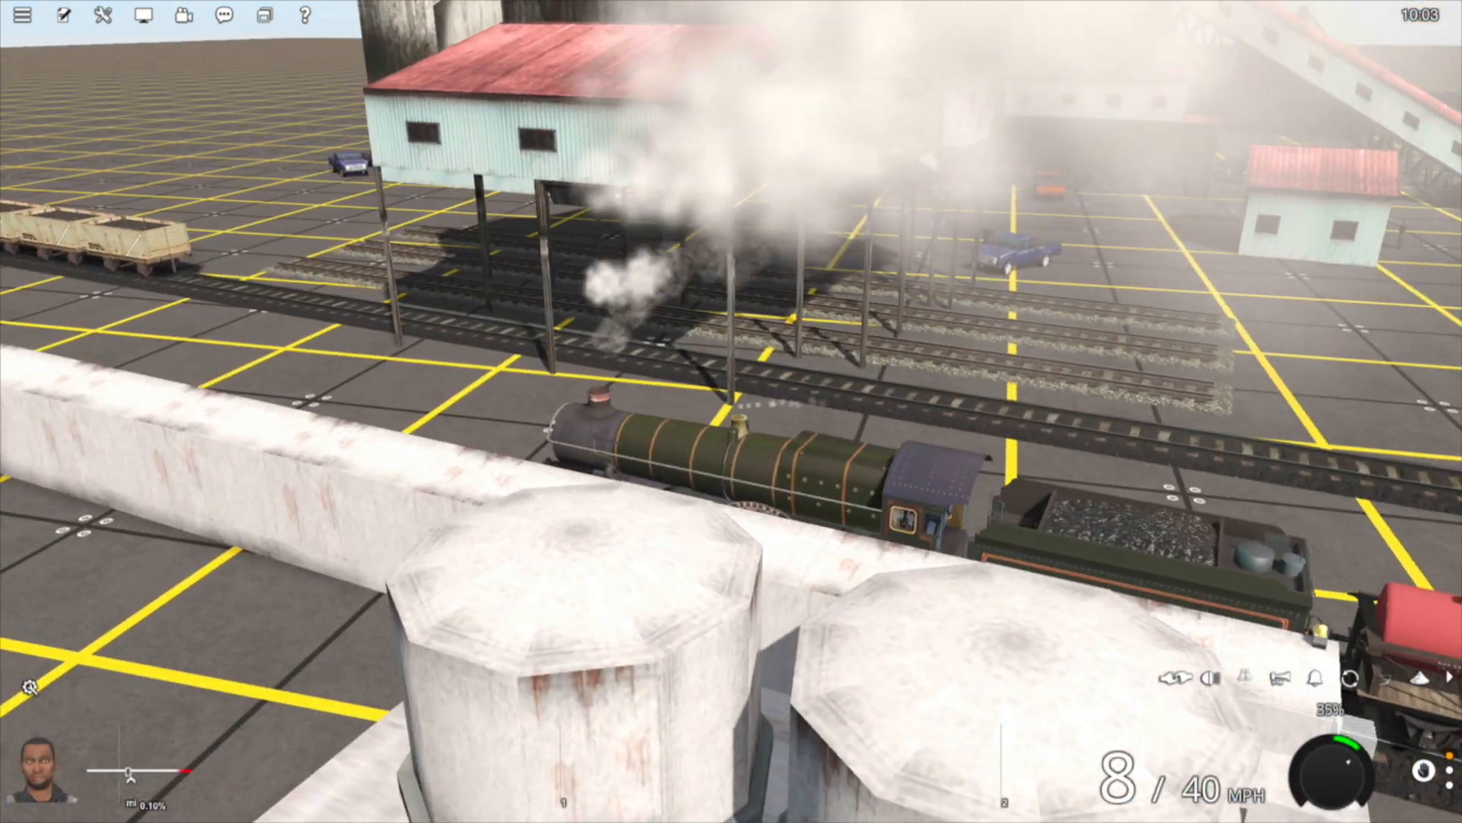
key("Left")
key("Down")
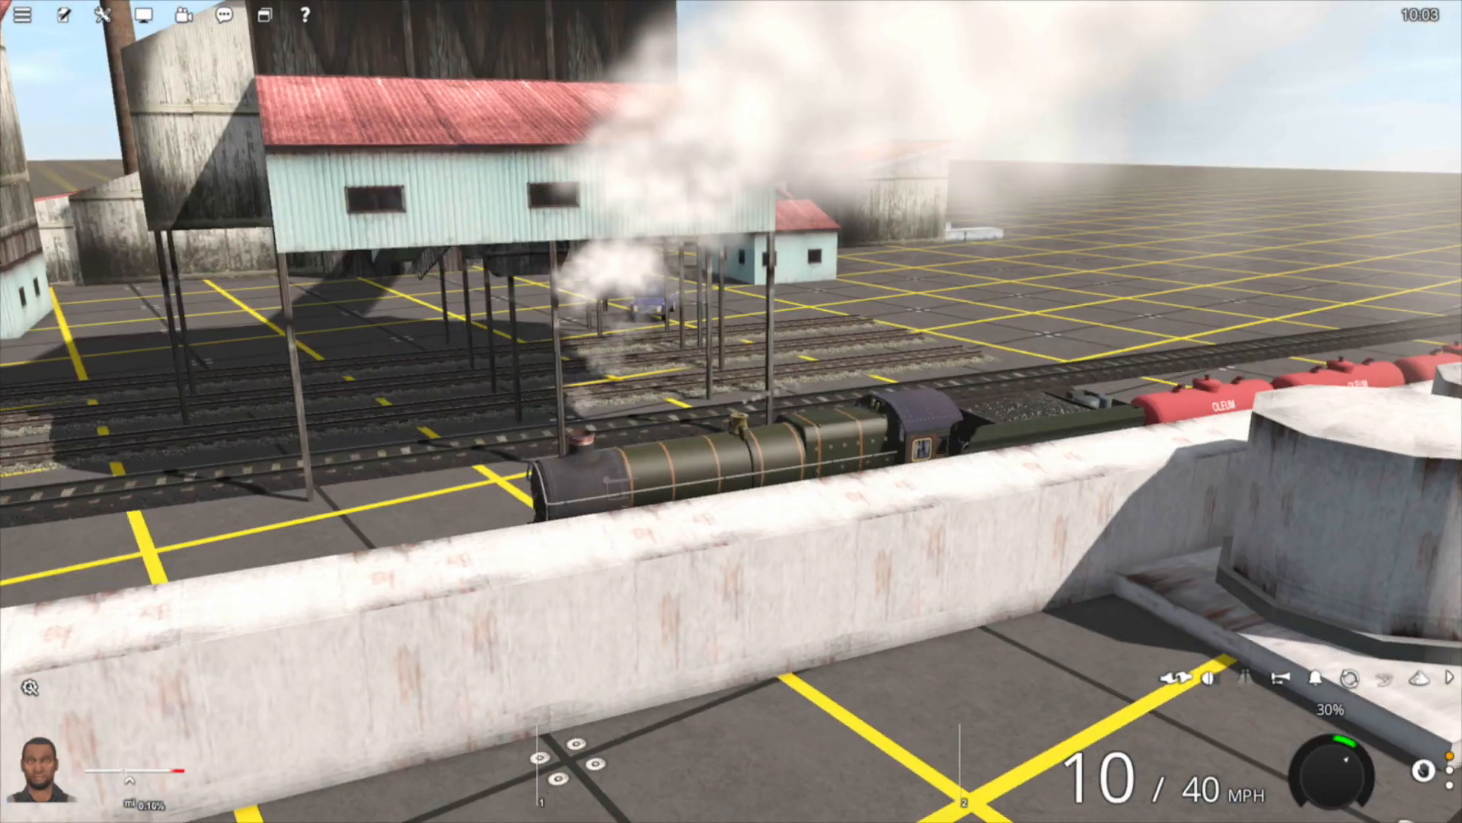
key("x")
key("x")
key("Up")
key("Left")
key("Down")
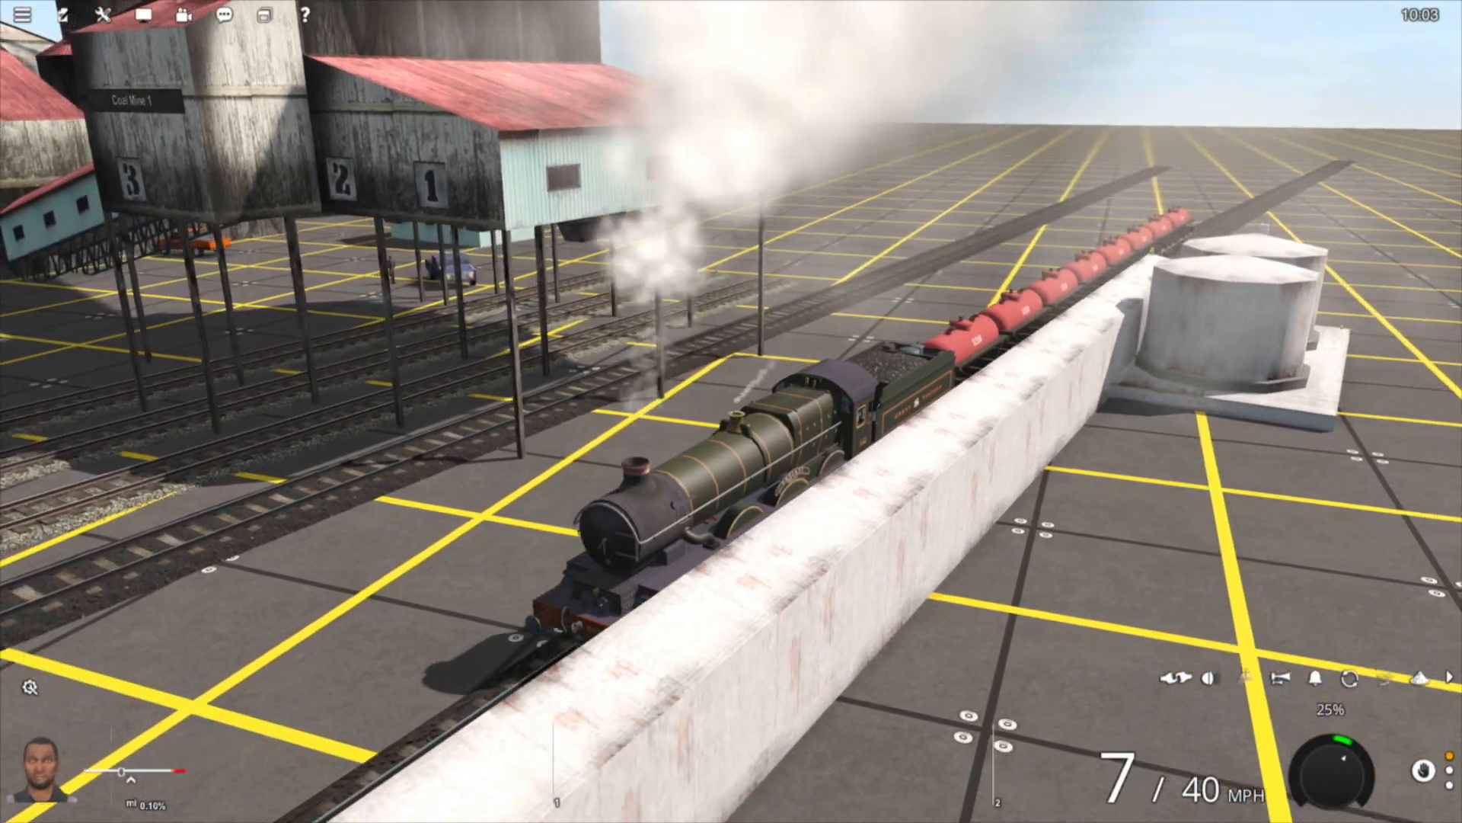
key("s")
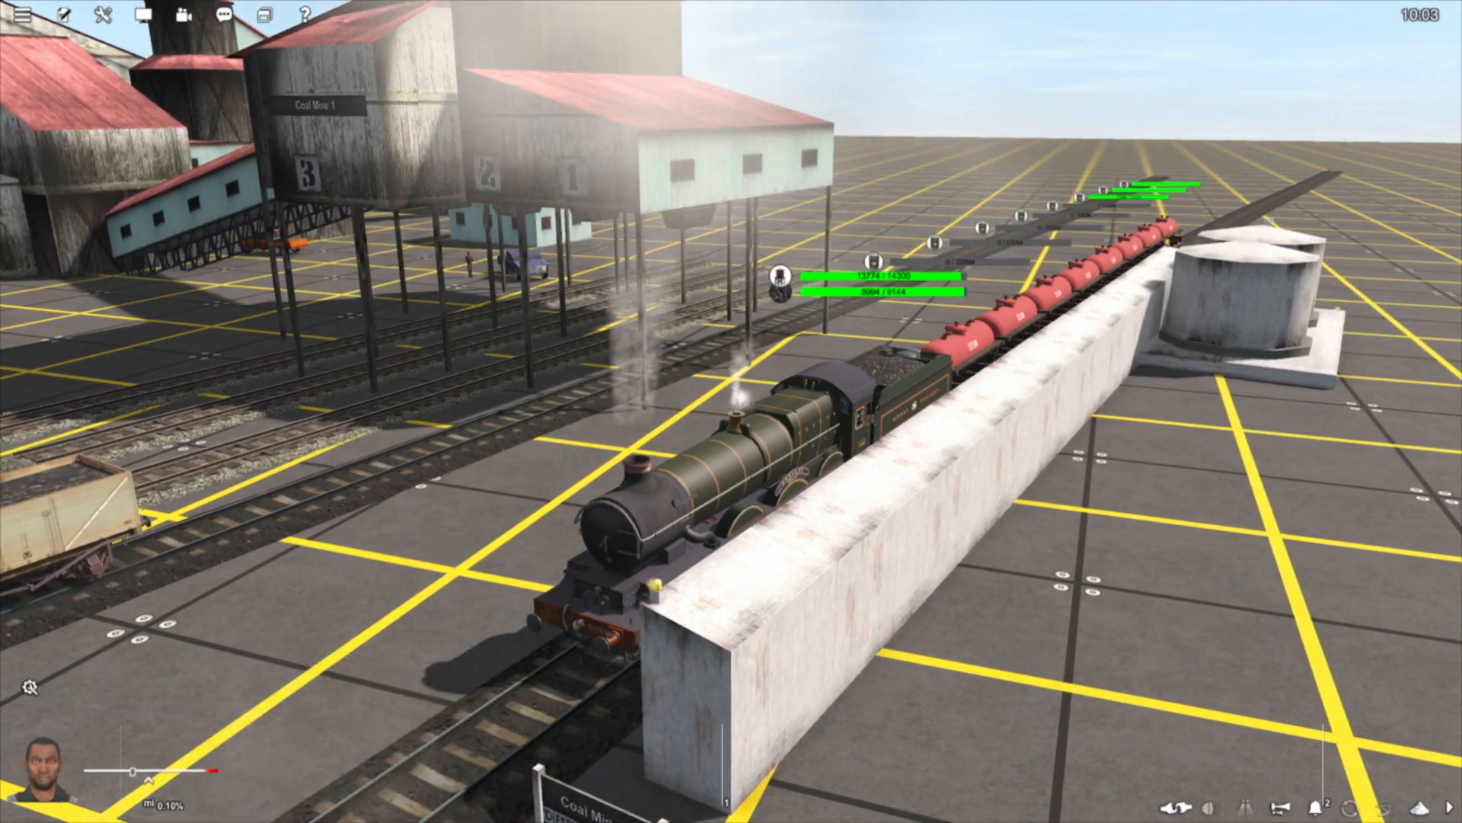
Check the tankers unloading at the drop-off and open the details of the coal mine
key("Up")
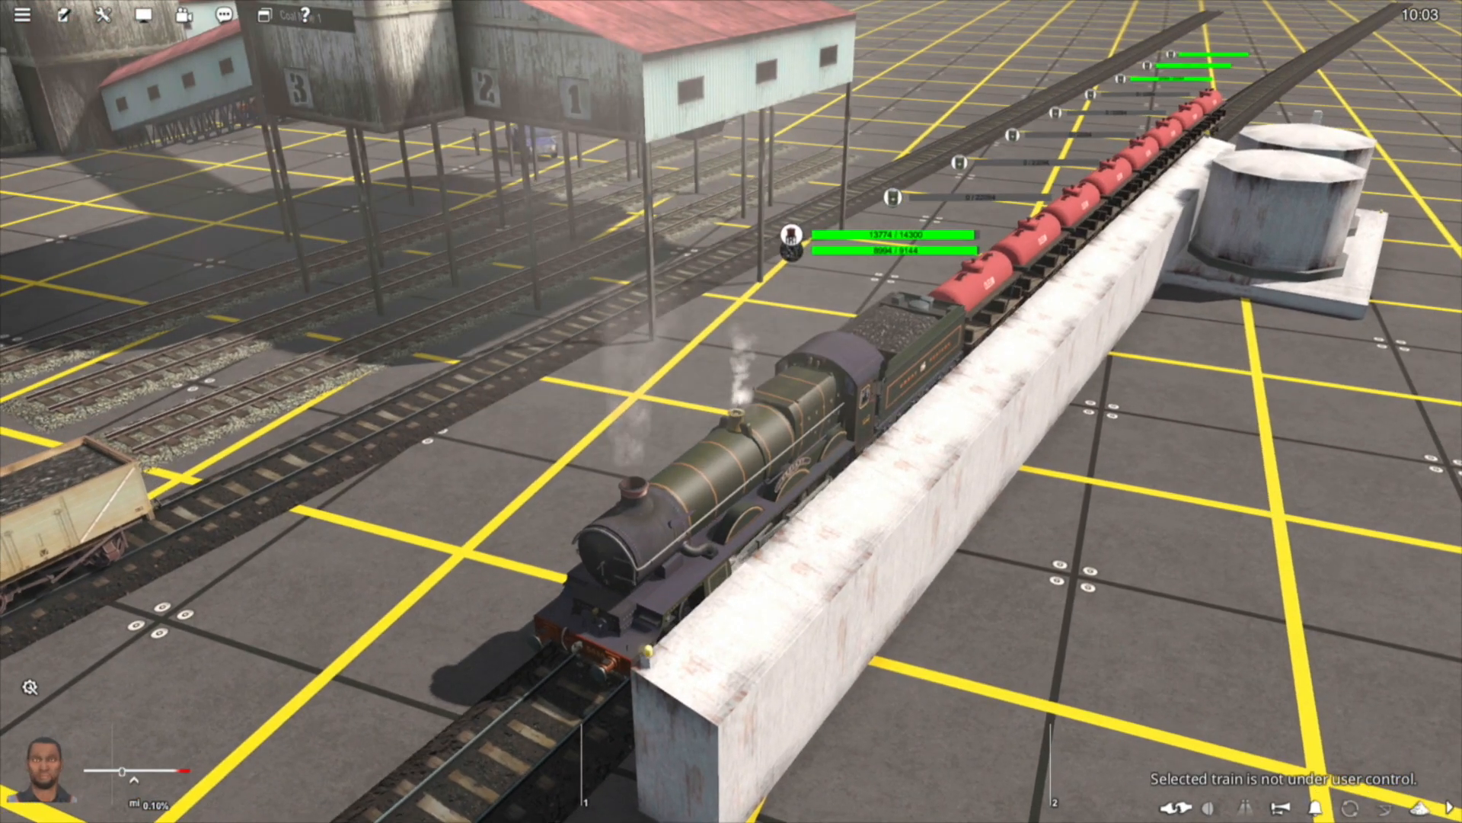
key("Down")
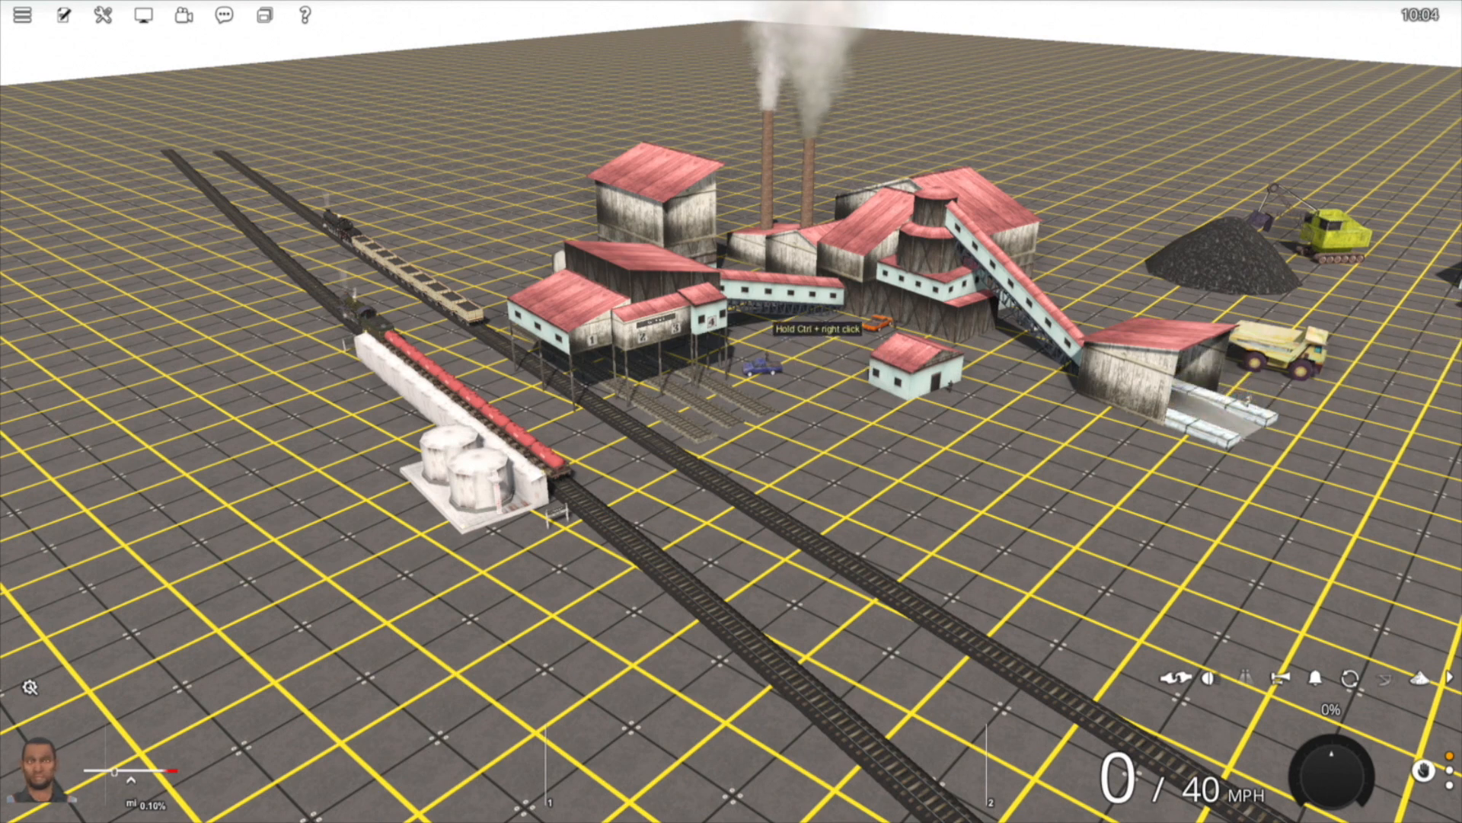
right_click(812, 308)
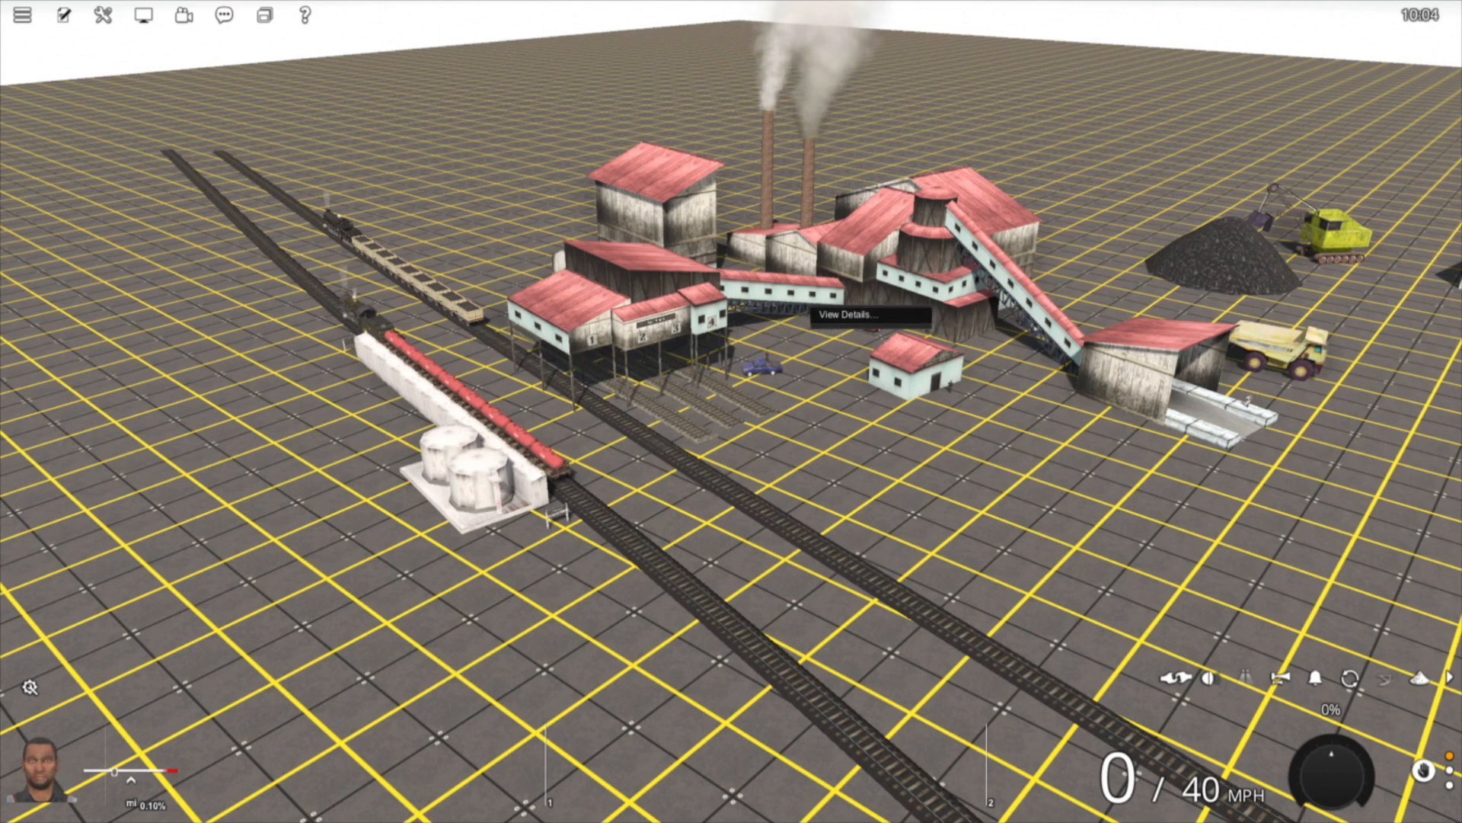
left_click(845, 314)
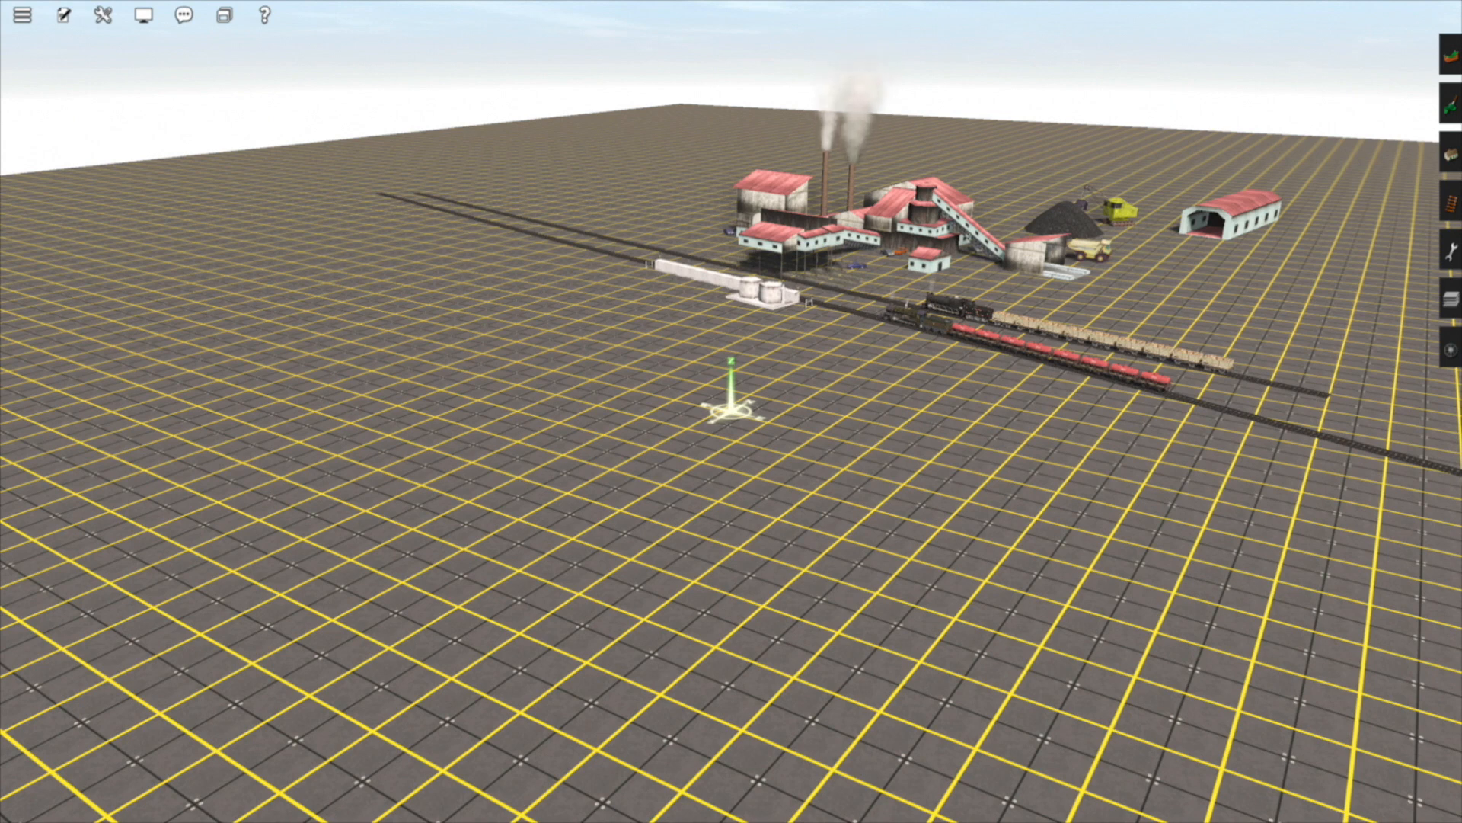
Place a Multiple_Industry_New object on the empty ground away from the coal mine
left_click(1451, 155)
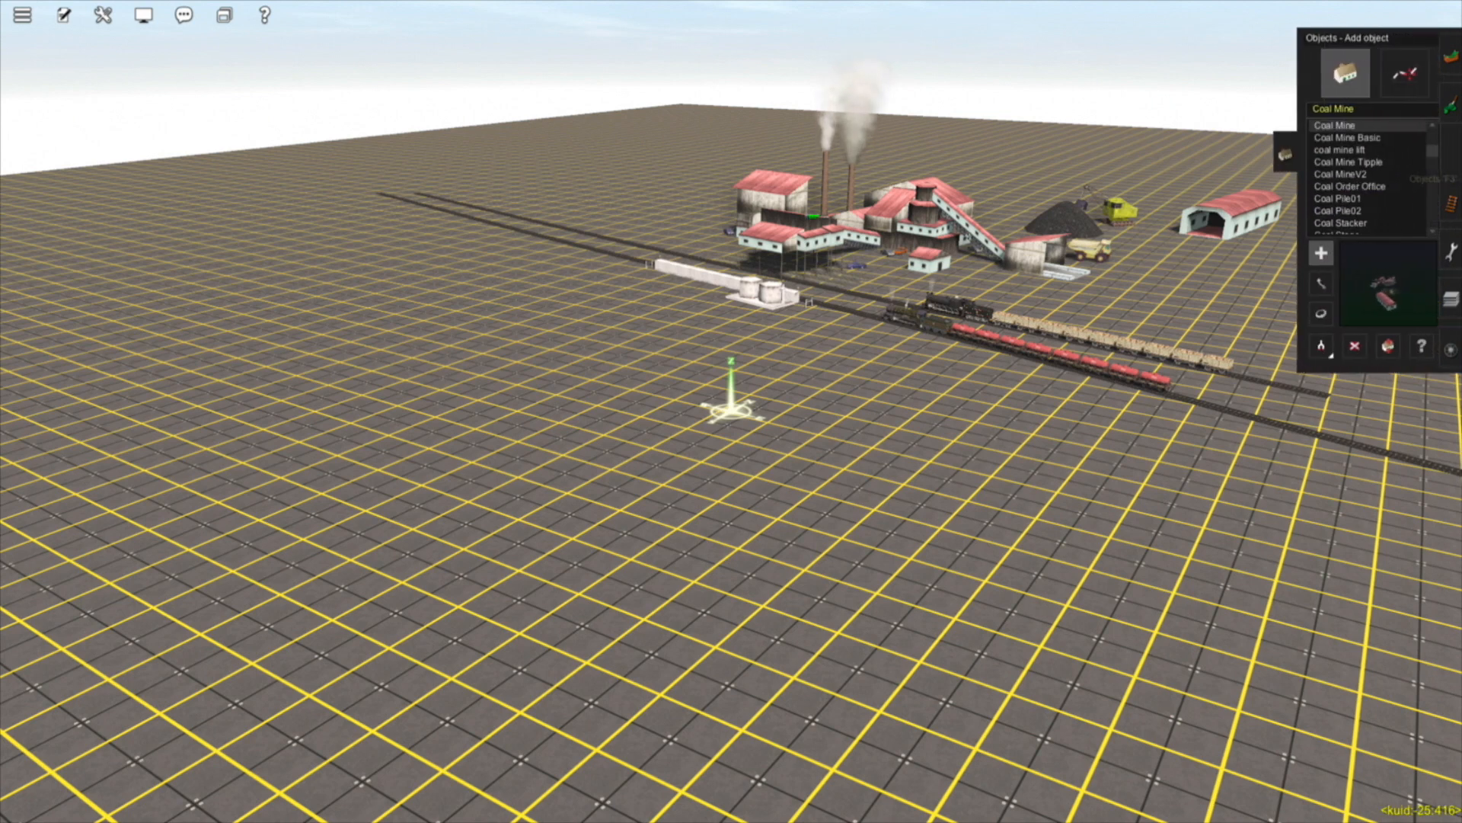
type("multiple")
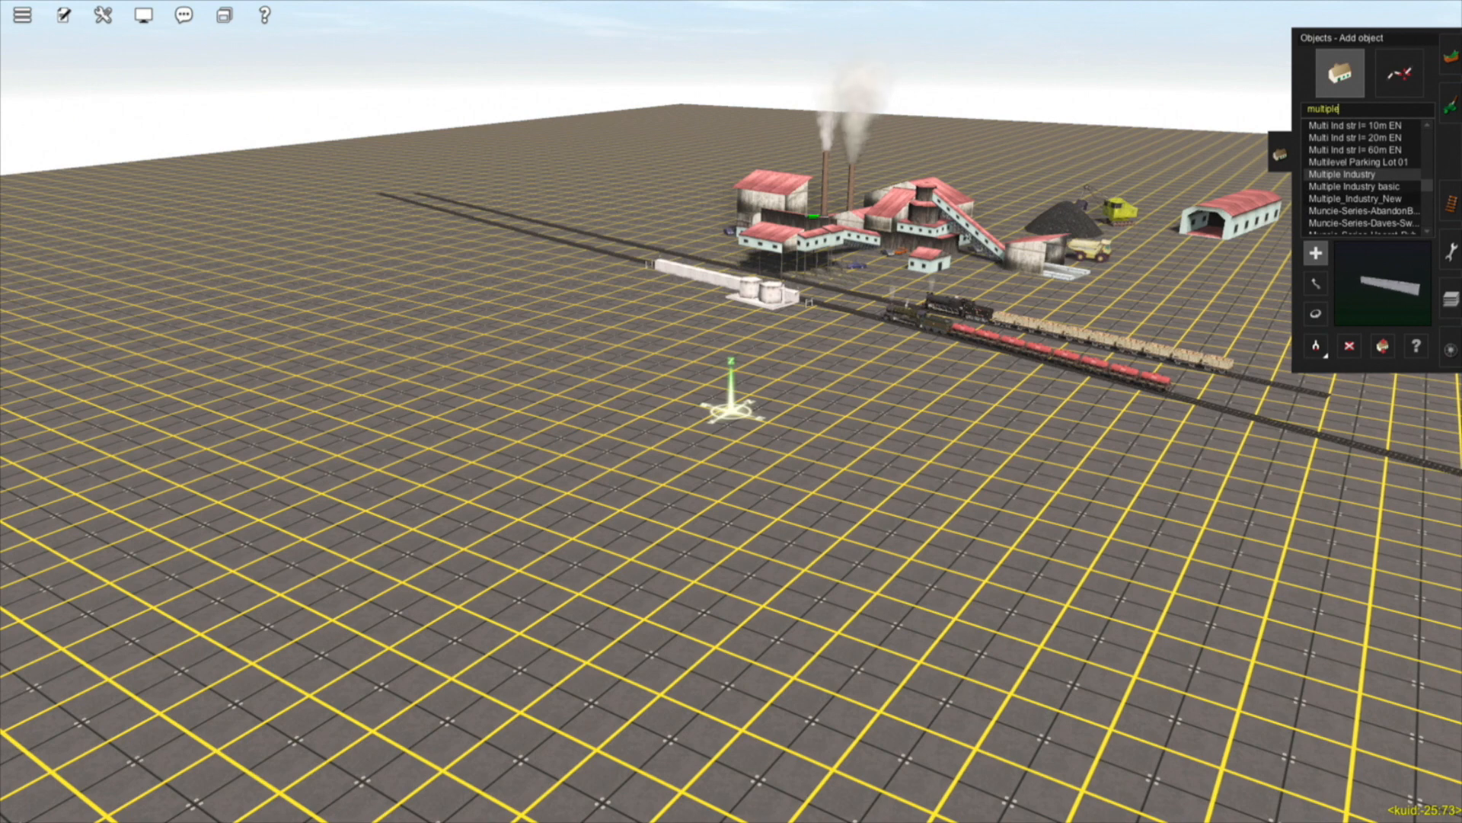
left_click(1355, 199)
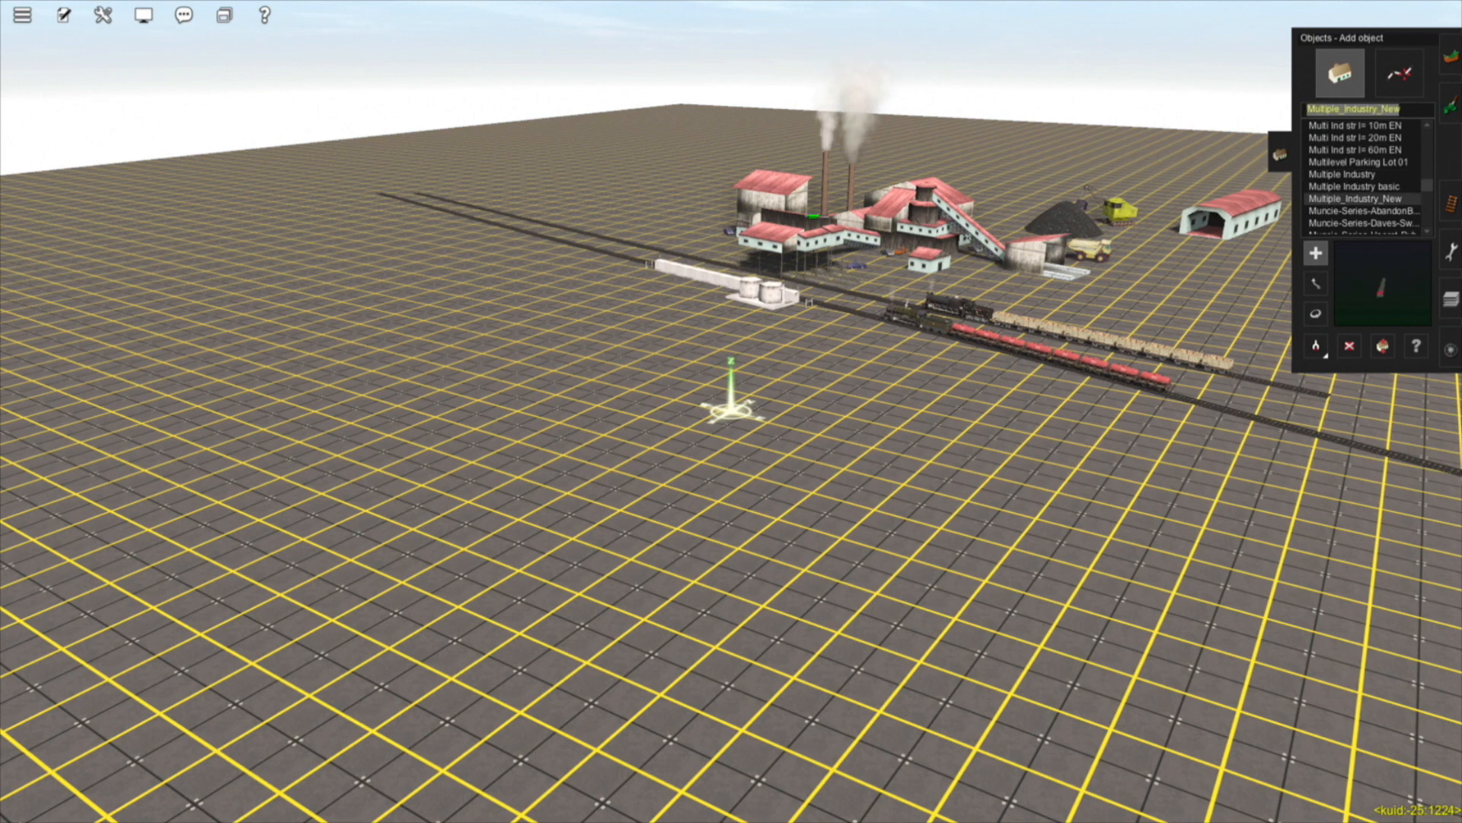
left_click(608, 485)
mouse_move(607, 485)
right_mouse_down()
mouse_move(708, 564)
mouse_move(727, 518)
mouse_move(765, 494)
right_mouse_up()
scroll(708, 563, "up", 5)
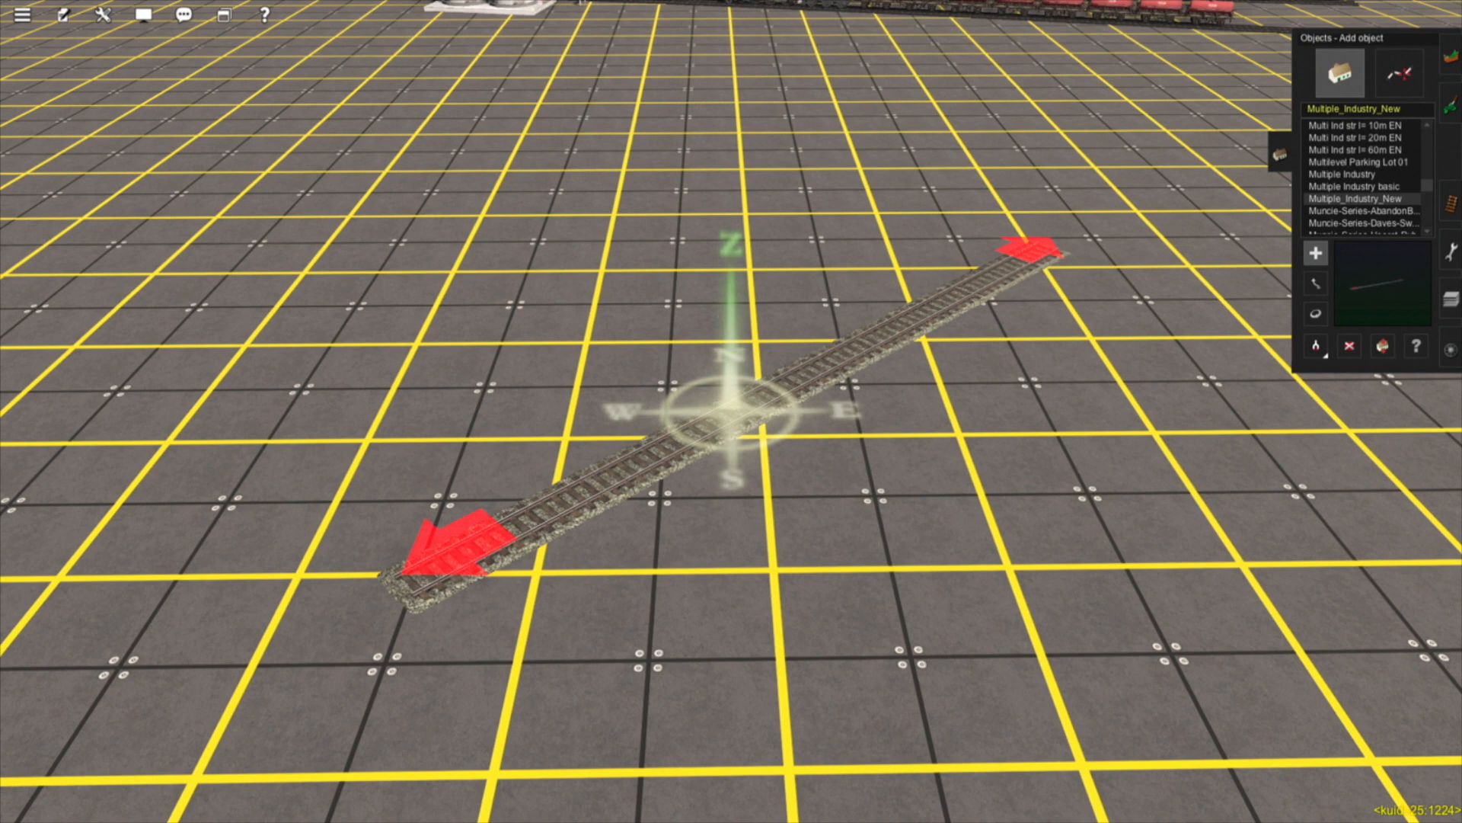
Open the properties of the Multiple_Industry_New track and add Logs as a product to queue1
left_click(1416, 346)
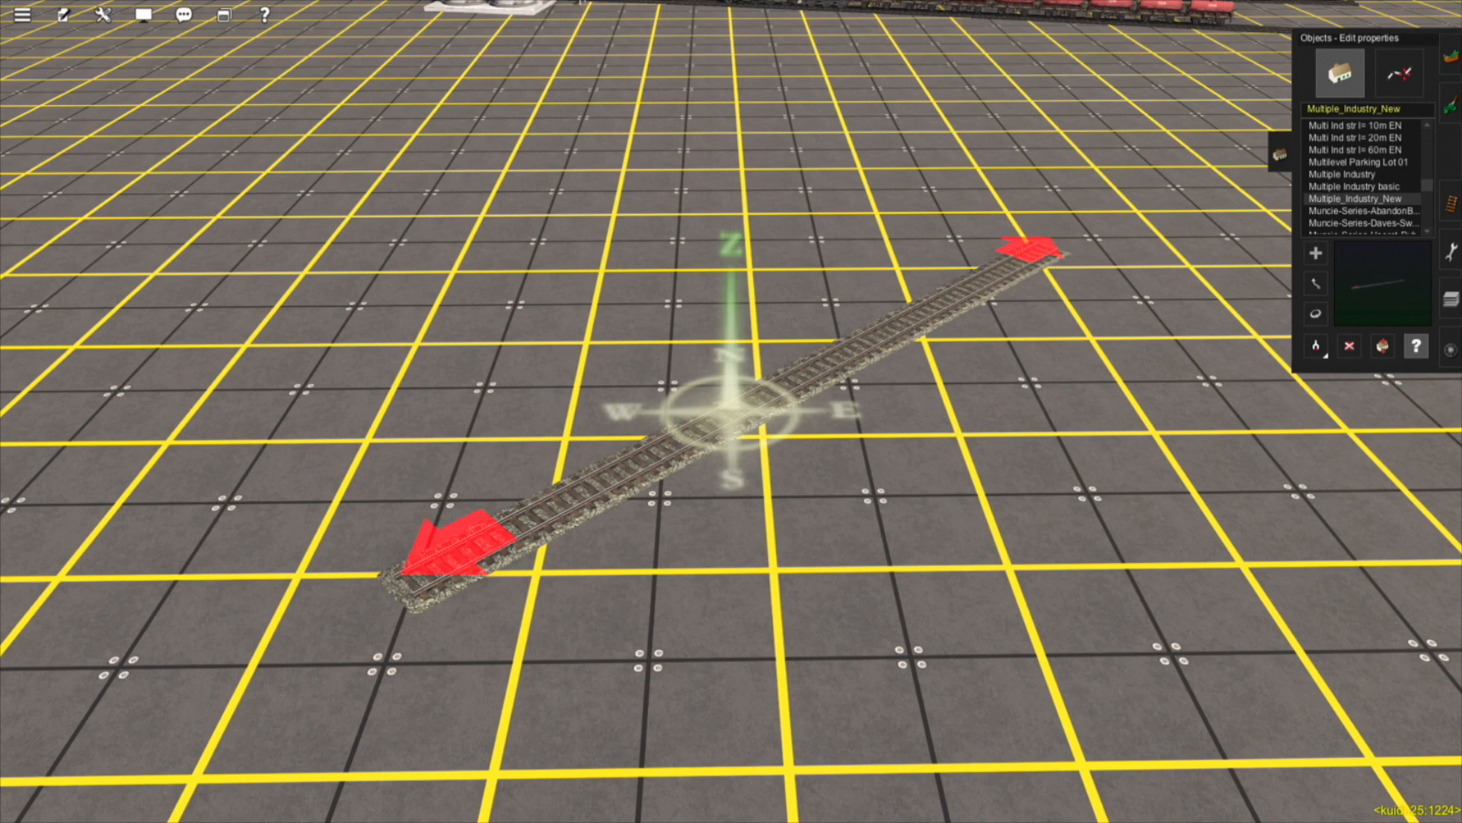
left_click(787, 384)
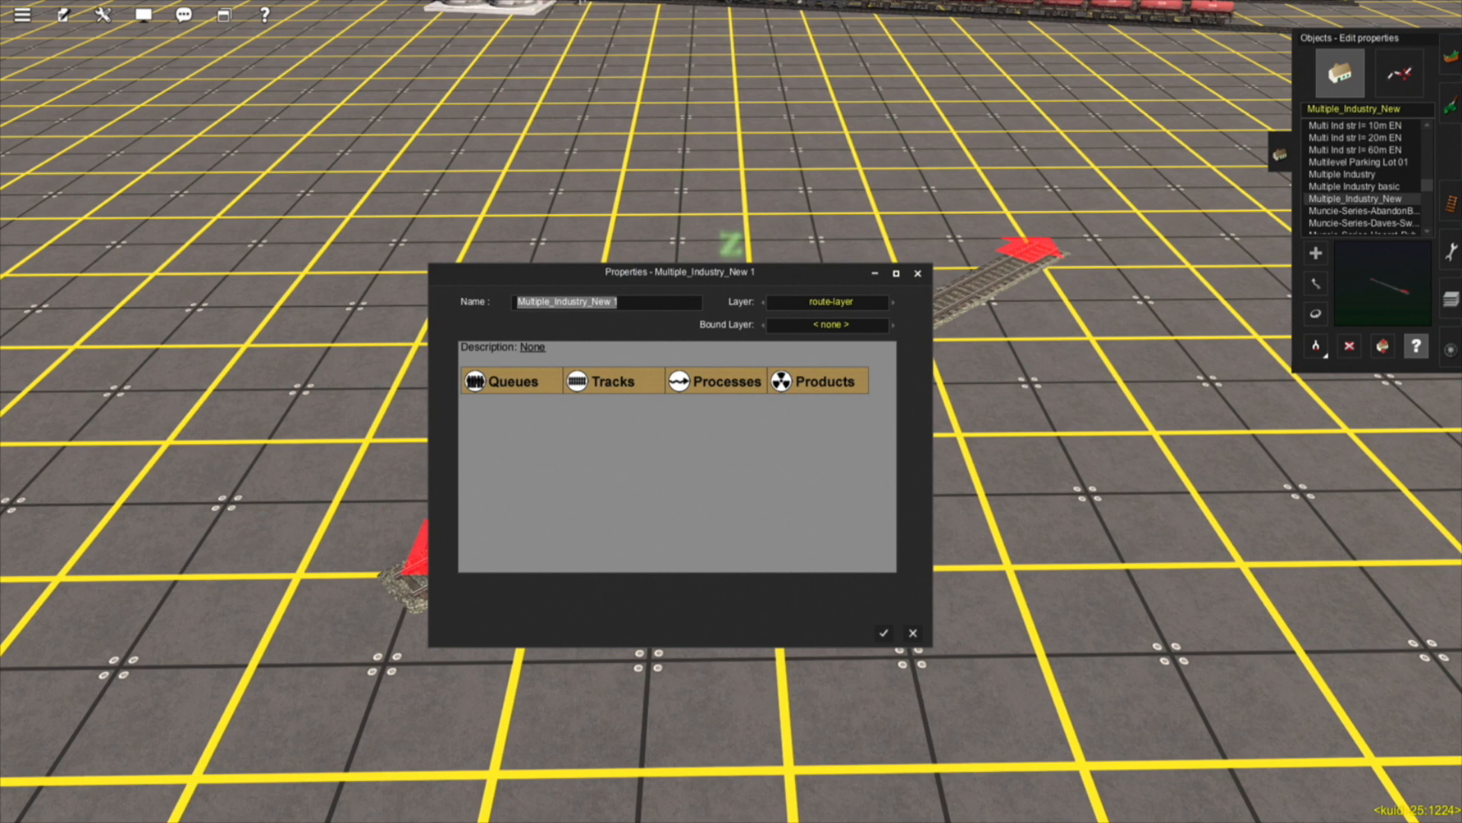
left_click(513, 381)
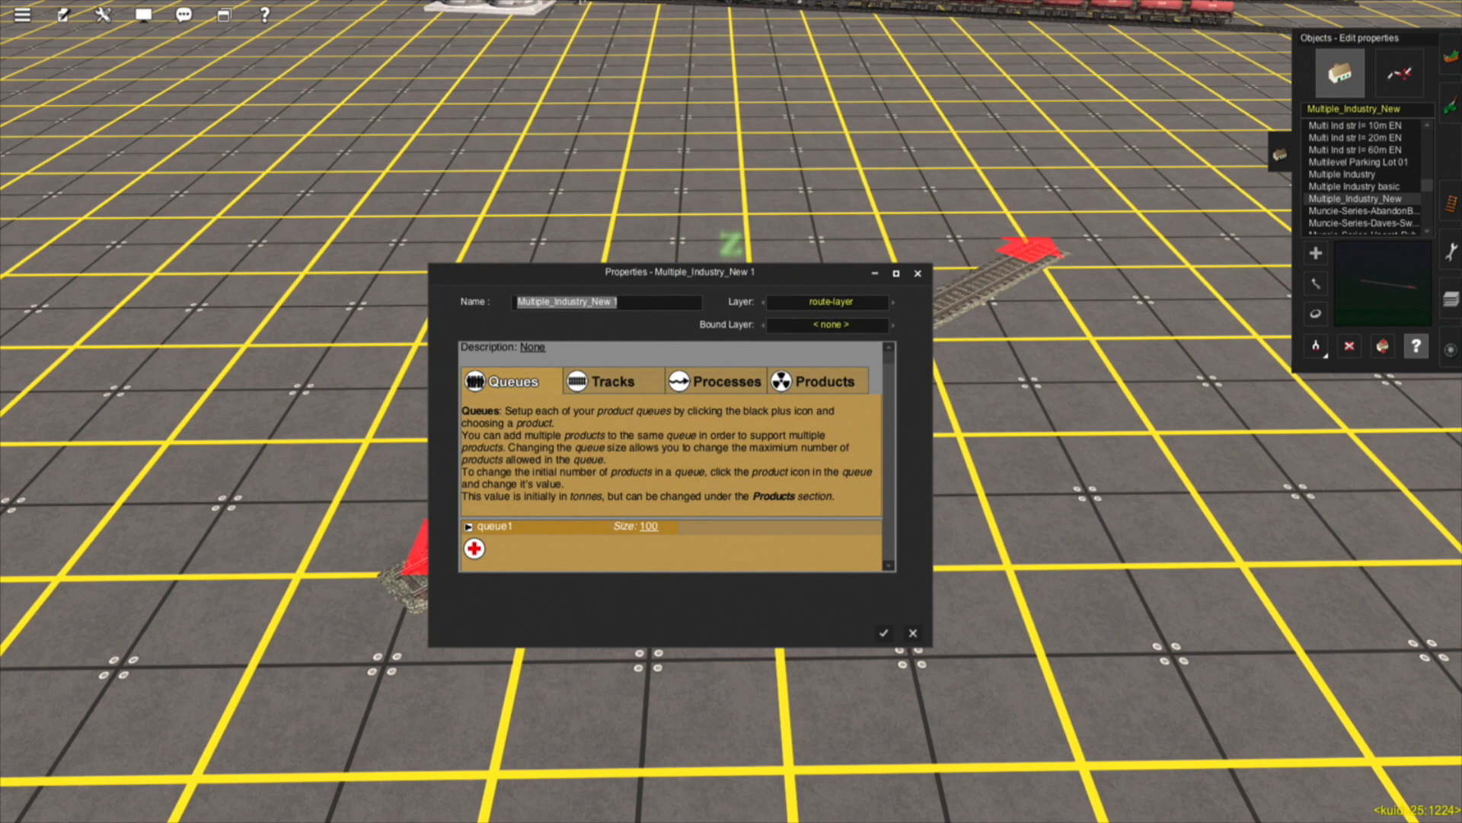
left_click(475, 548)
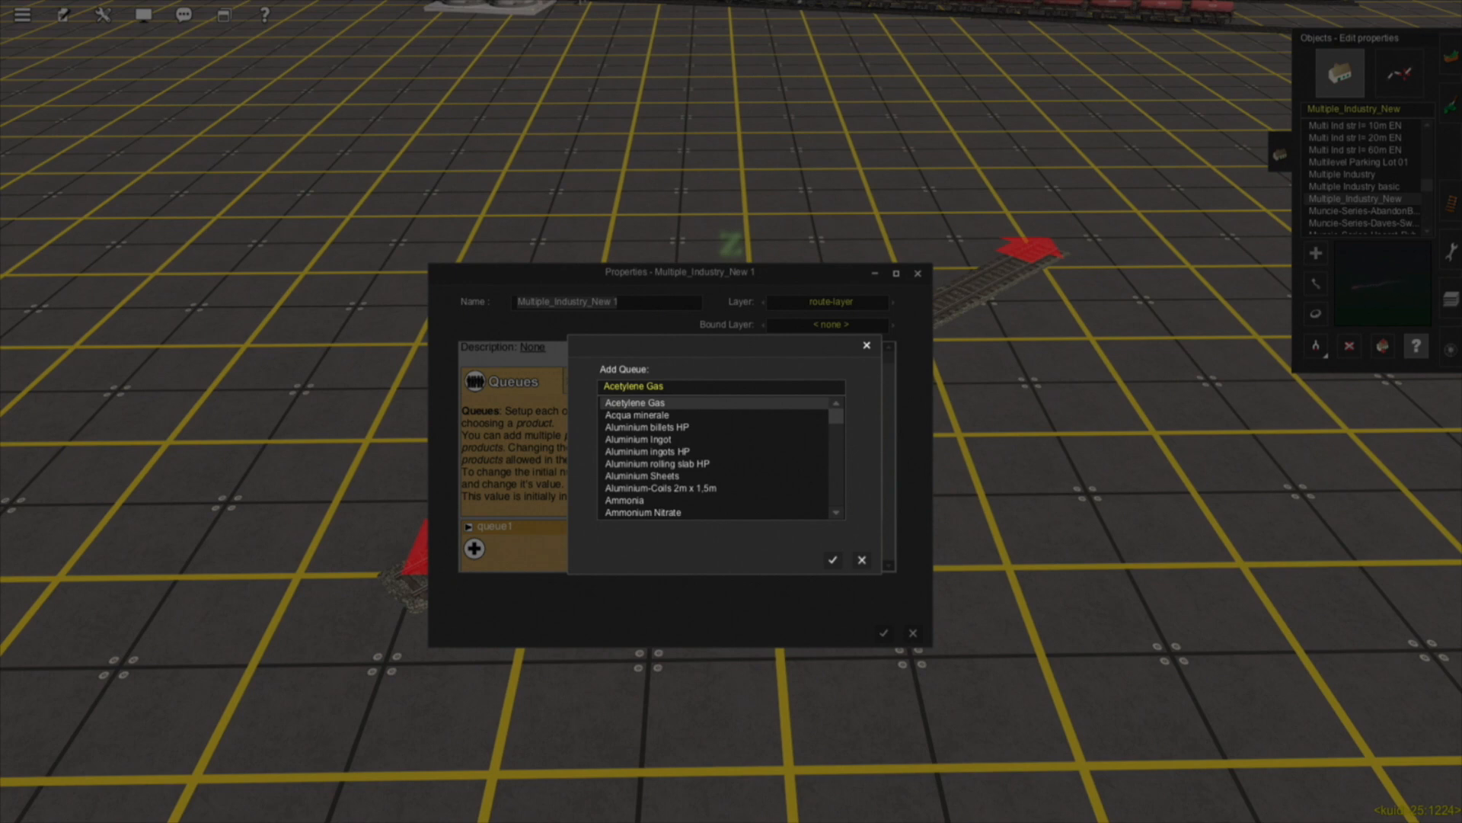
left_click(672, 387)
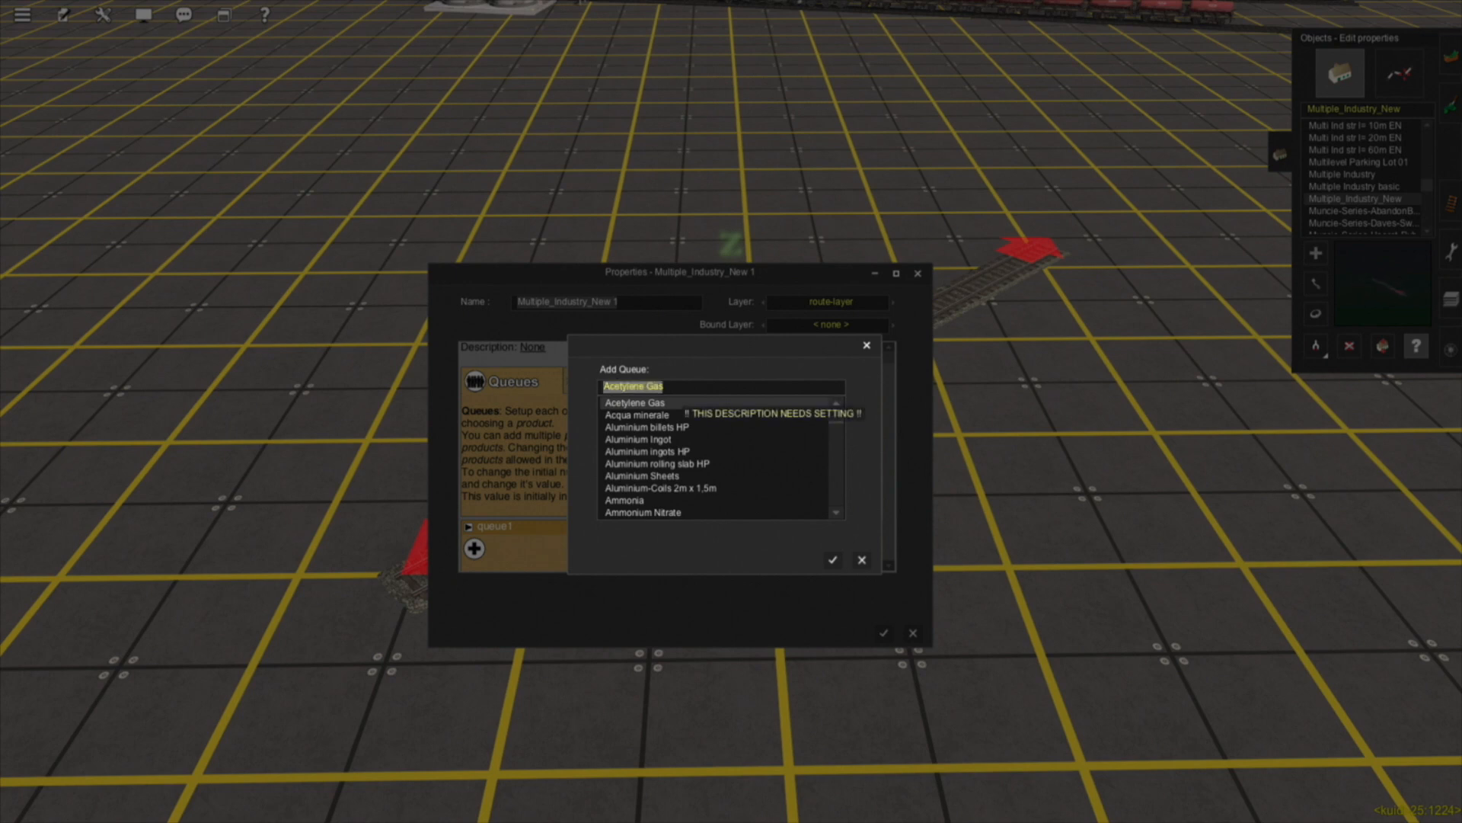
type("Logs")
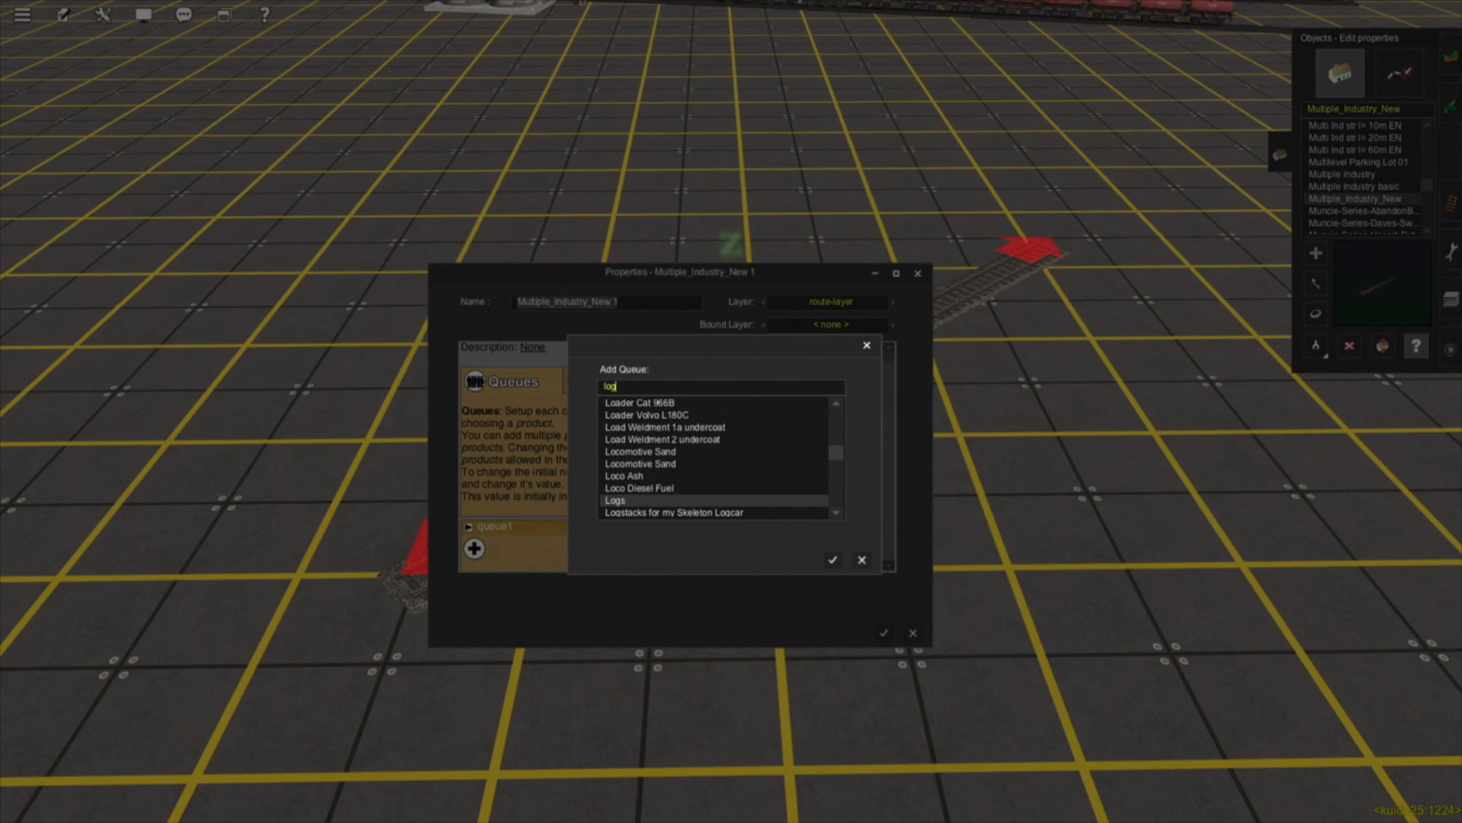
key("Return")
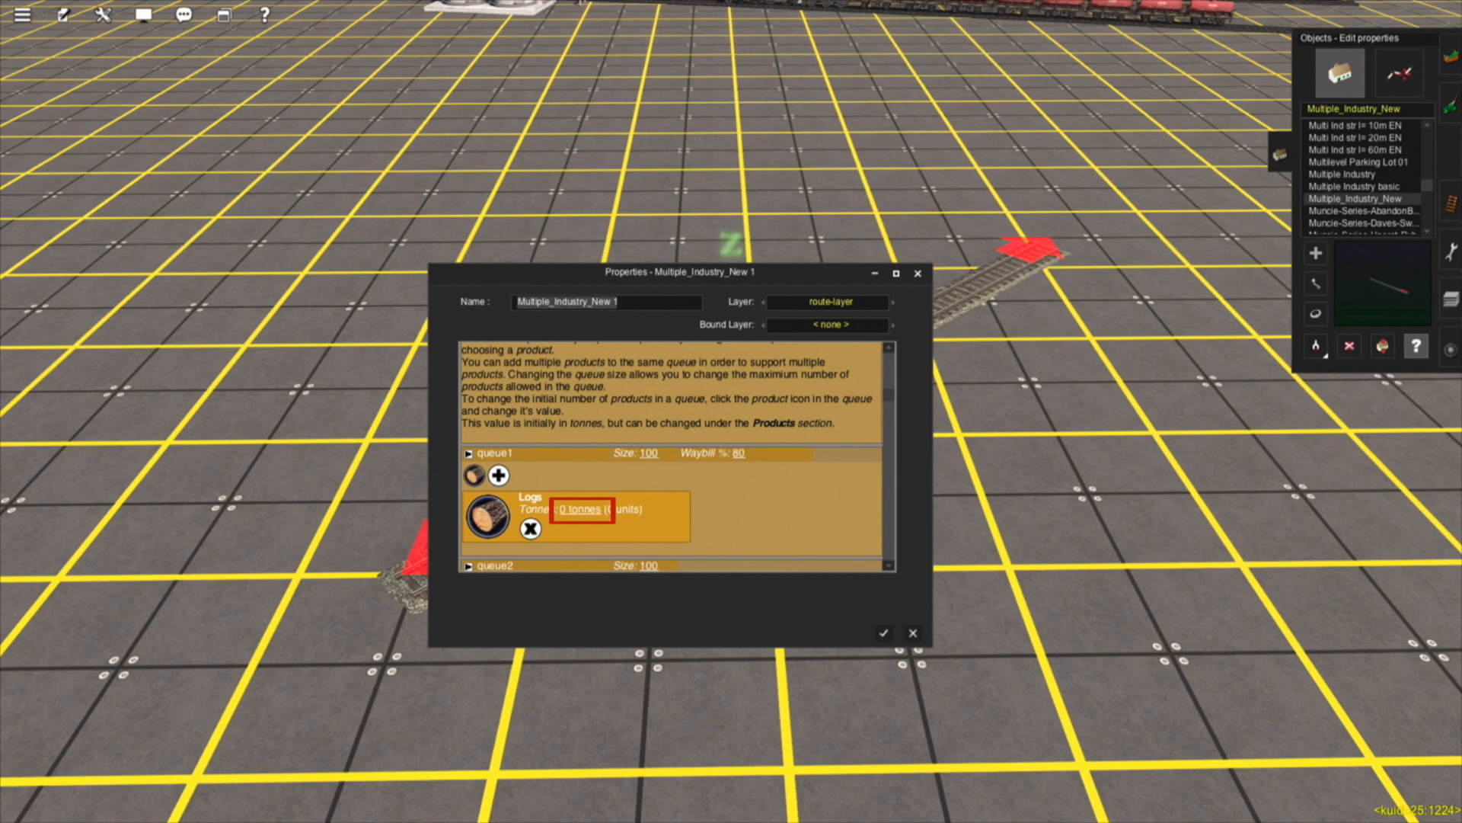
Set the initial amount of Logs in queue1 to 200
left_click(581, 509)
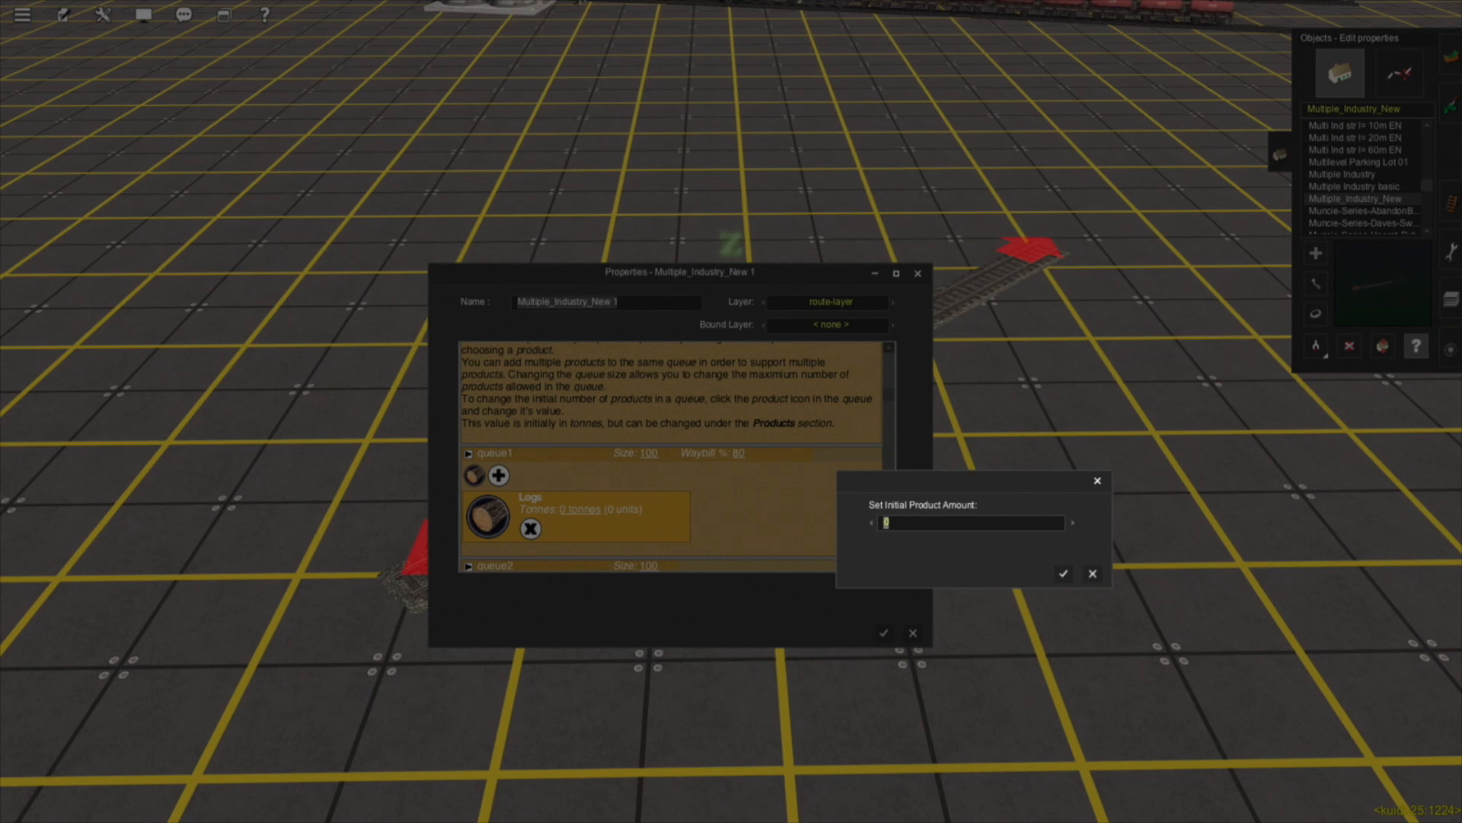
type("200")
key("Return")
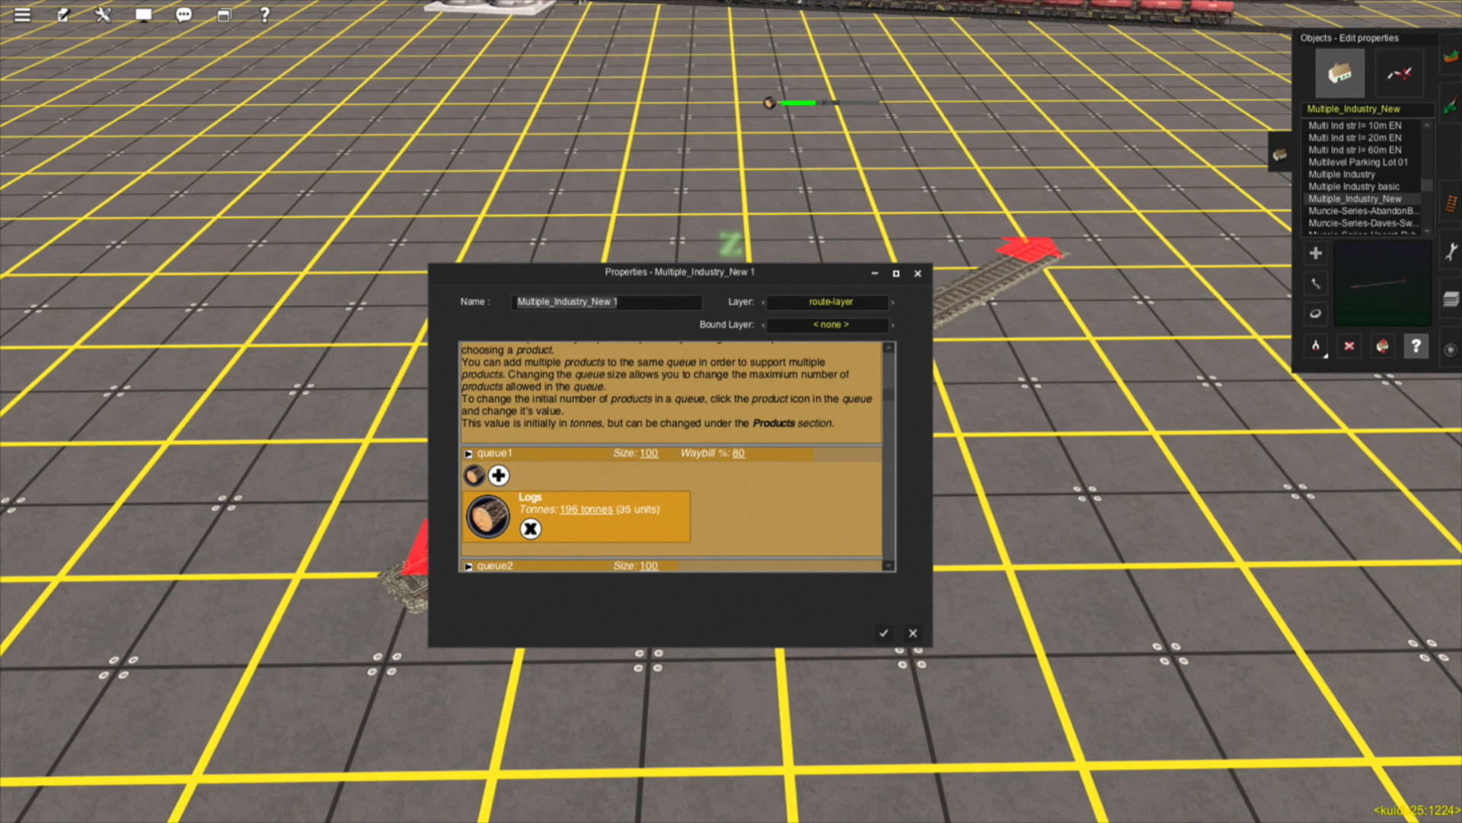
Set the initial amount of Logs in queue1 to 10000
left_click(586, 509)
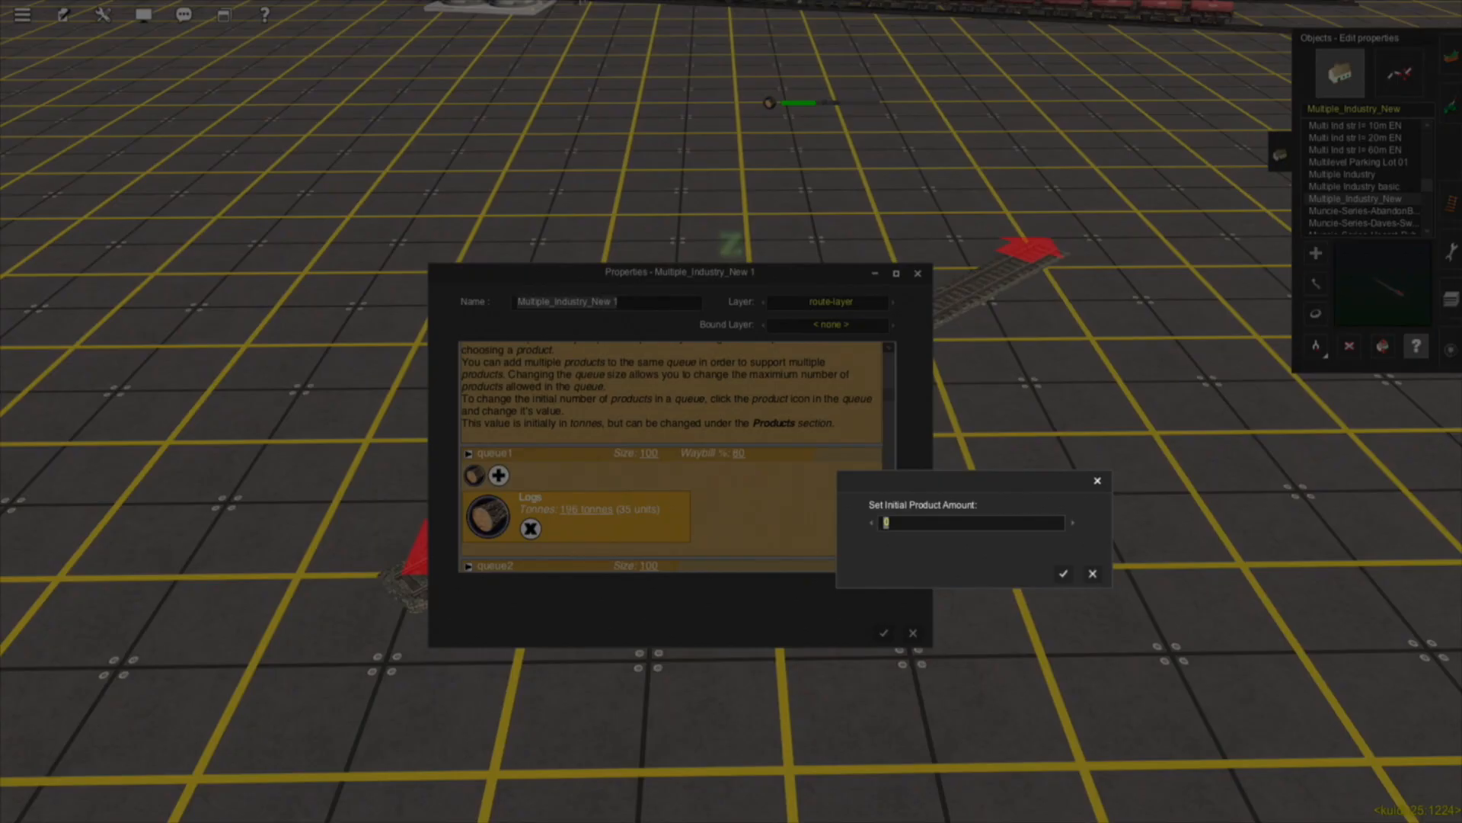
type("10000")
key("Return")
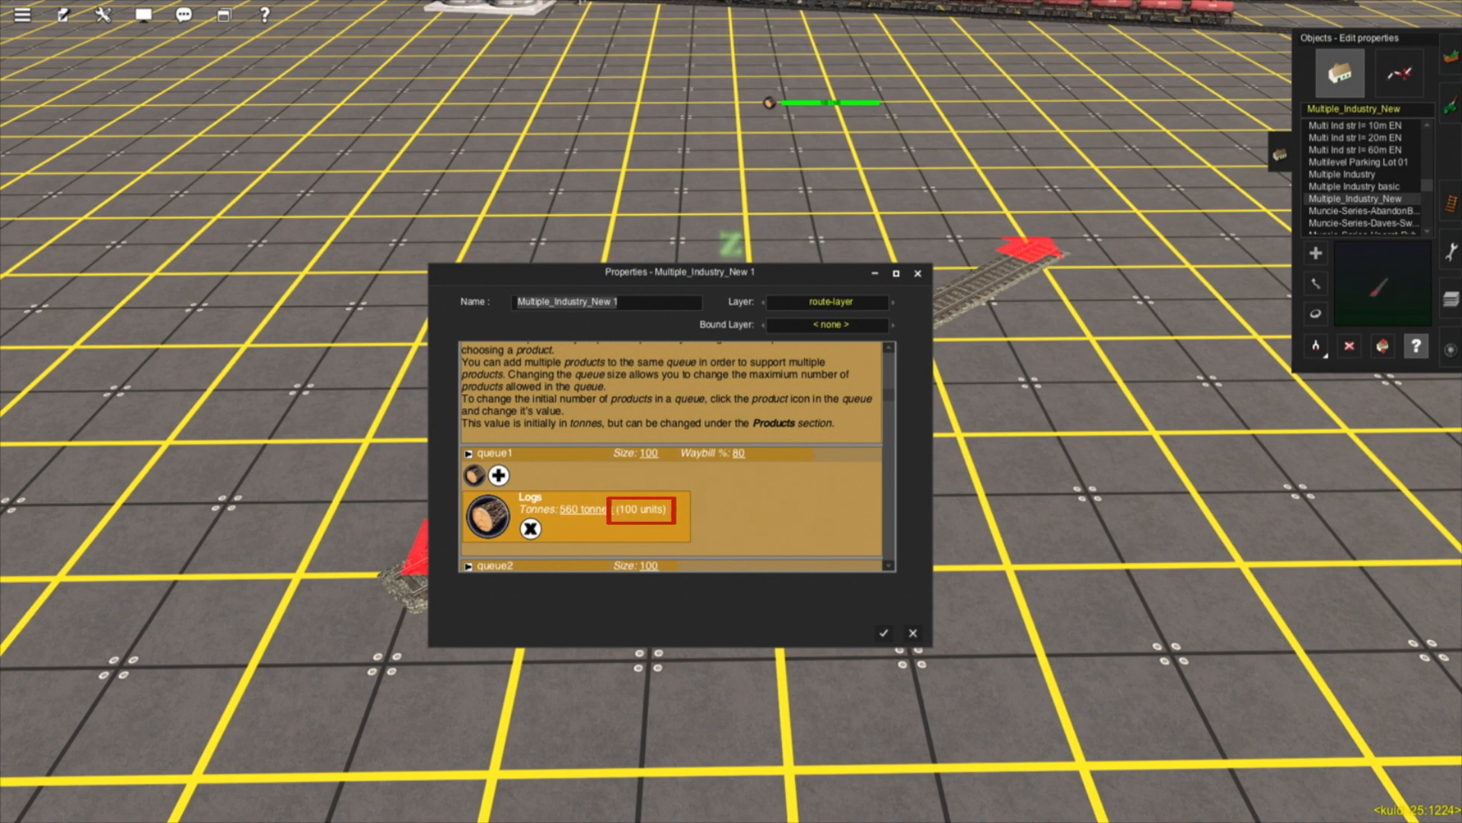
Add Logs as a product on the Multiple Pickup/Drop off track and set its mode to Unload from vehicle
scroll(670, 457, "up", 3)
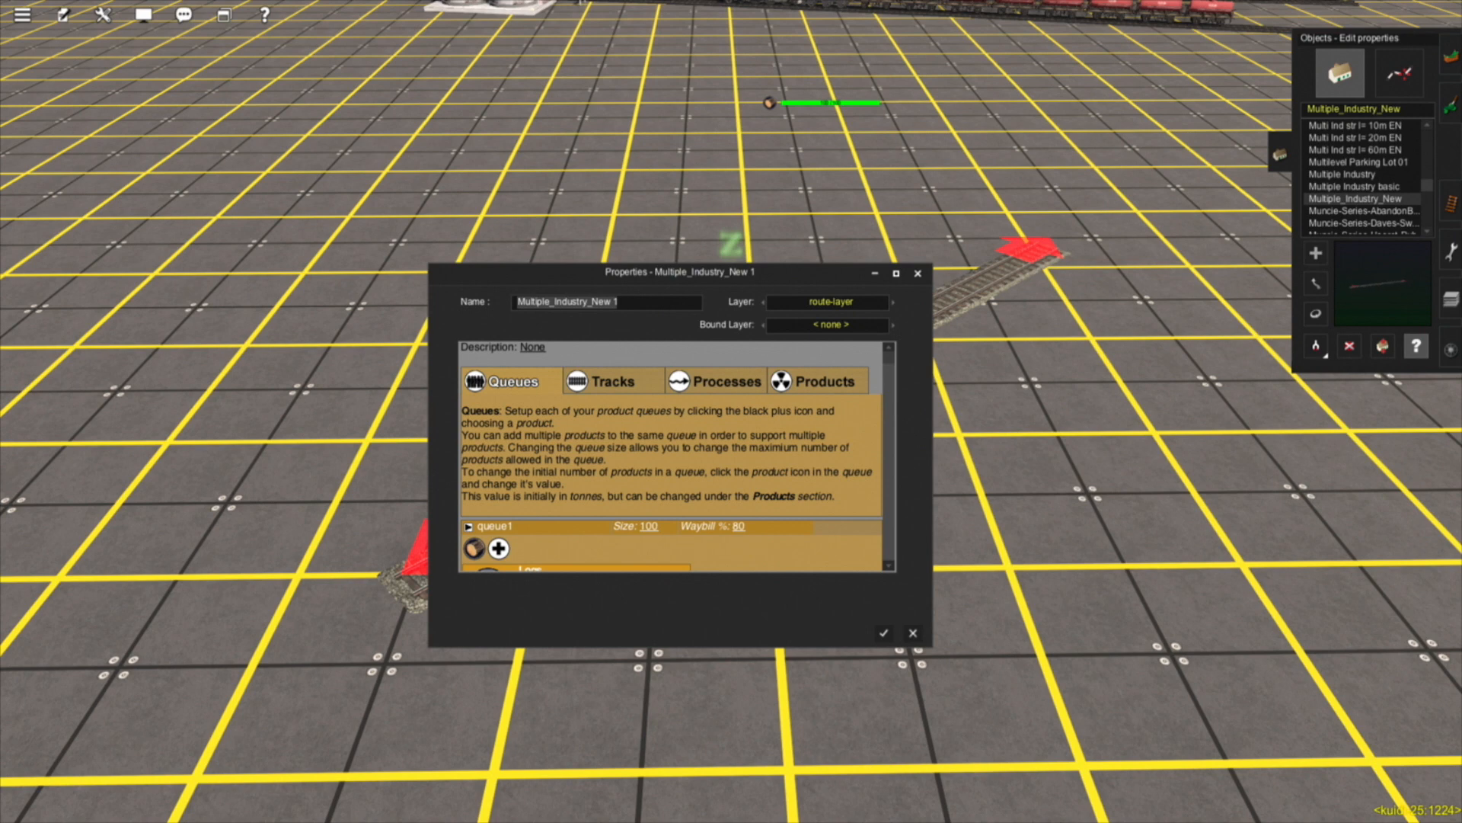
left_click(613, 382)
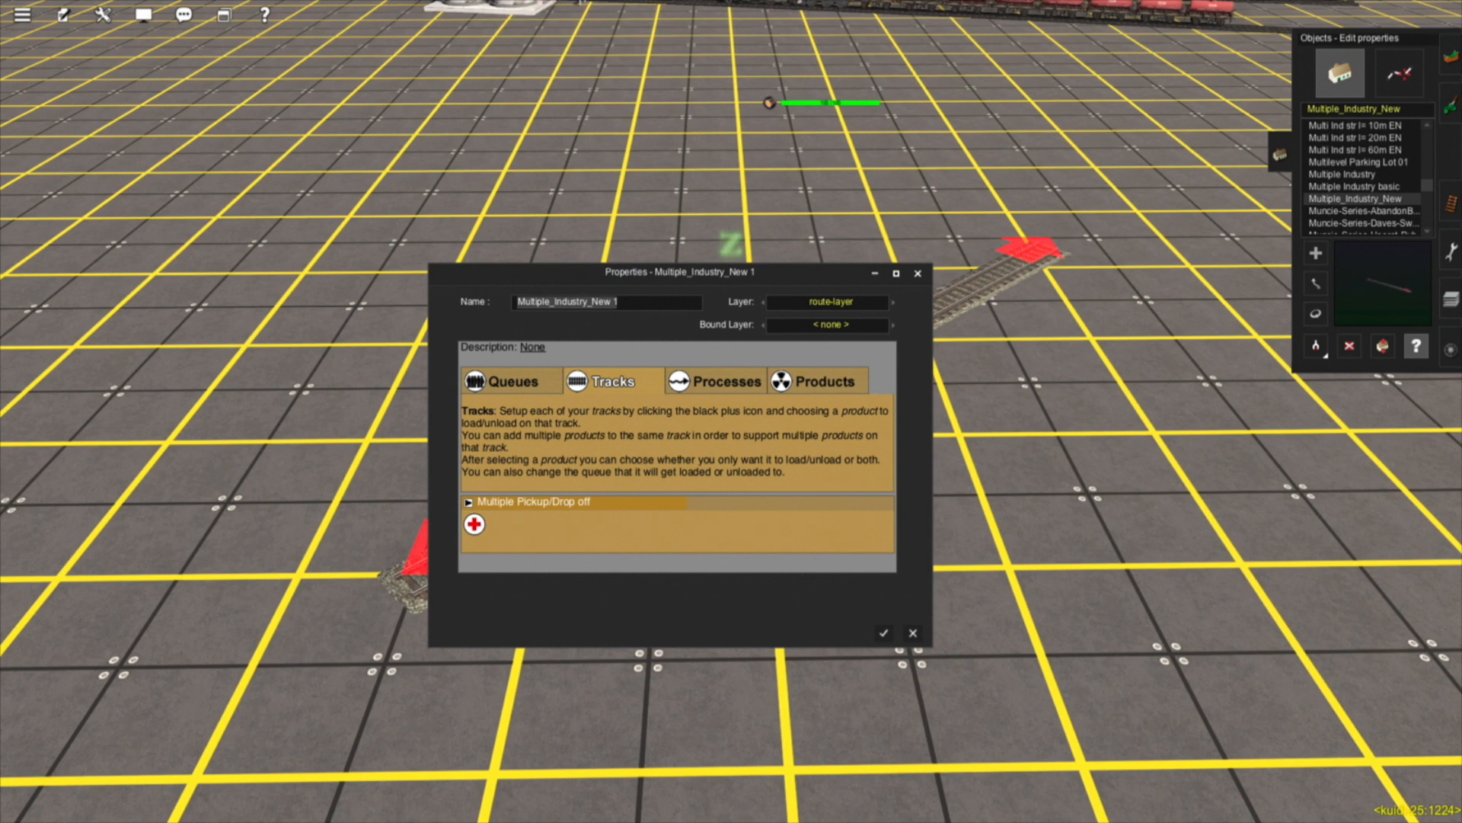
left_click(474, 524)
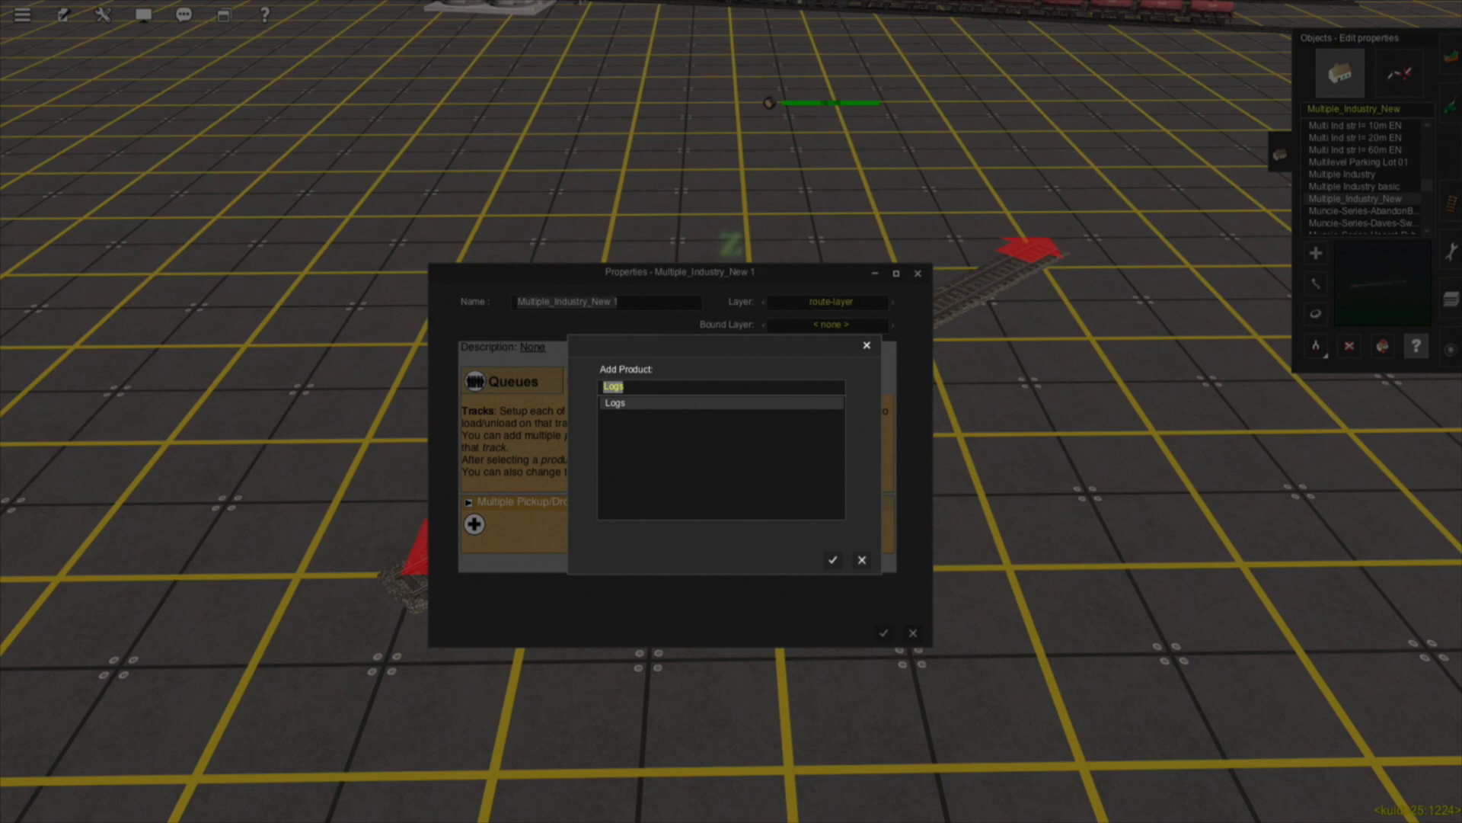
left_click(832, 560)
scroll(678, 457, "down", 3)
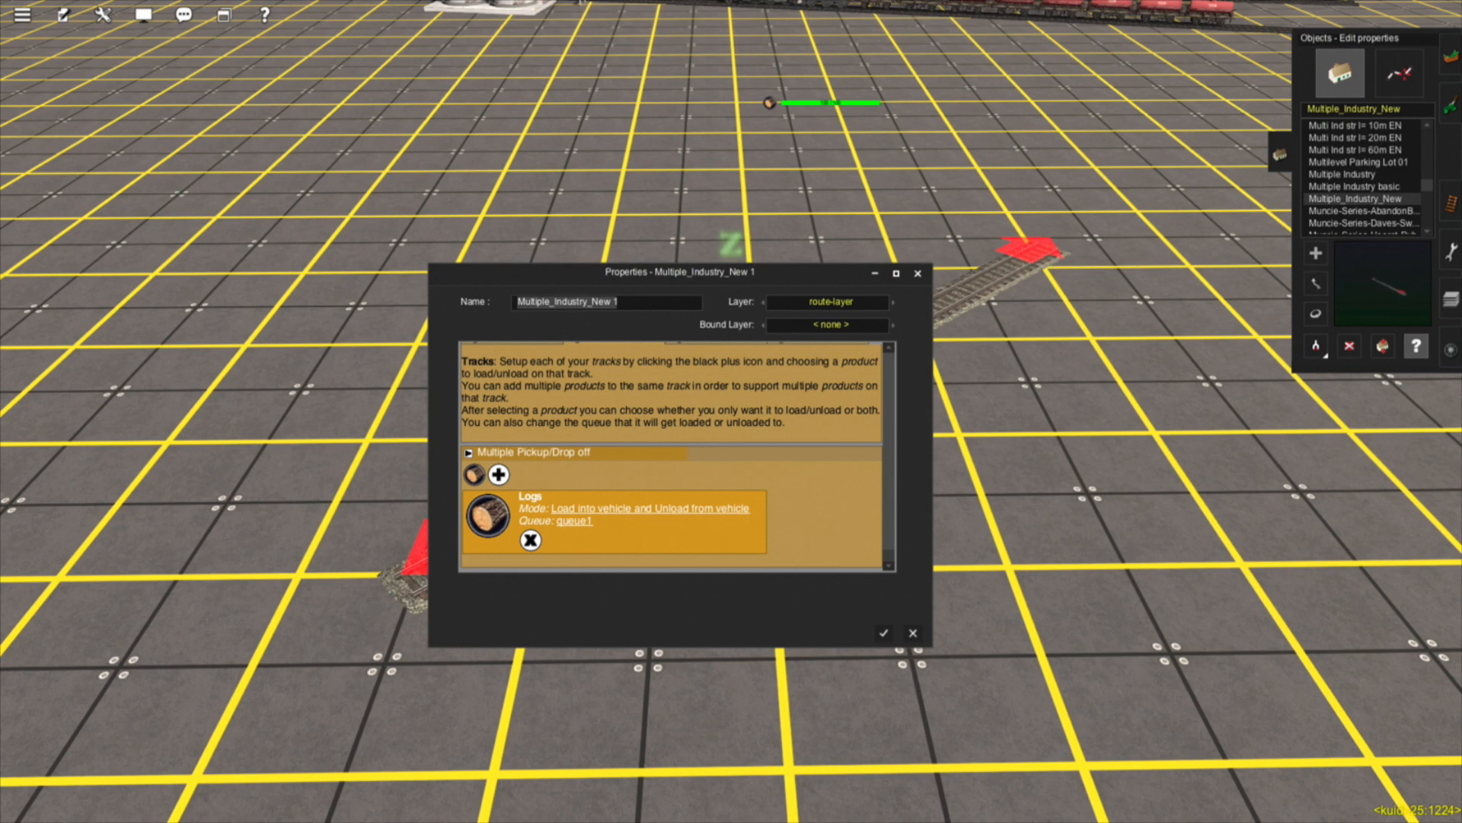
left_click(610, 508)
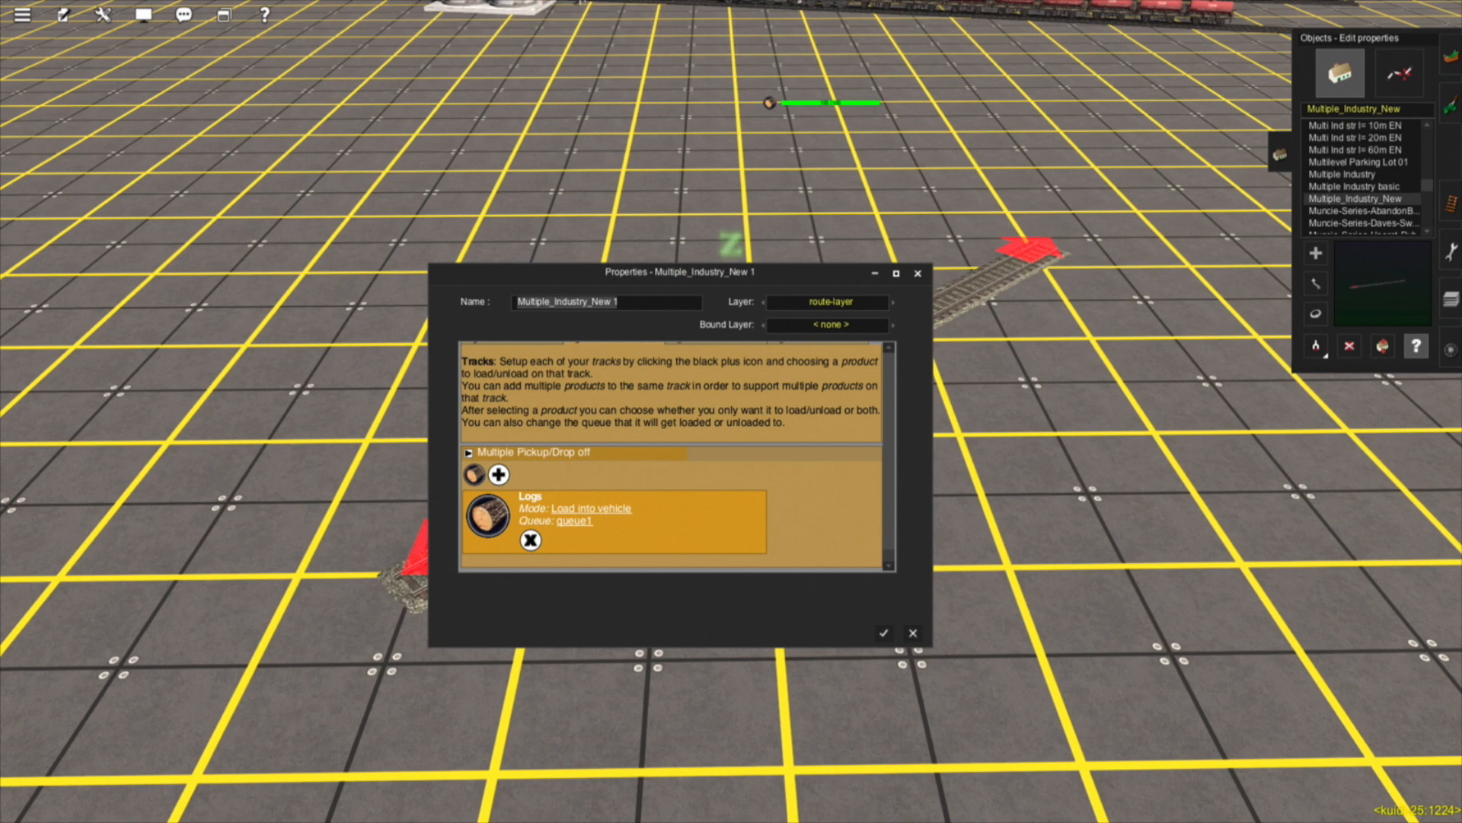
left_click(602, 508)
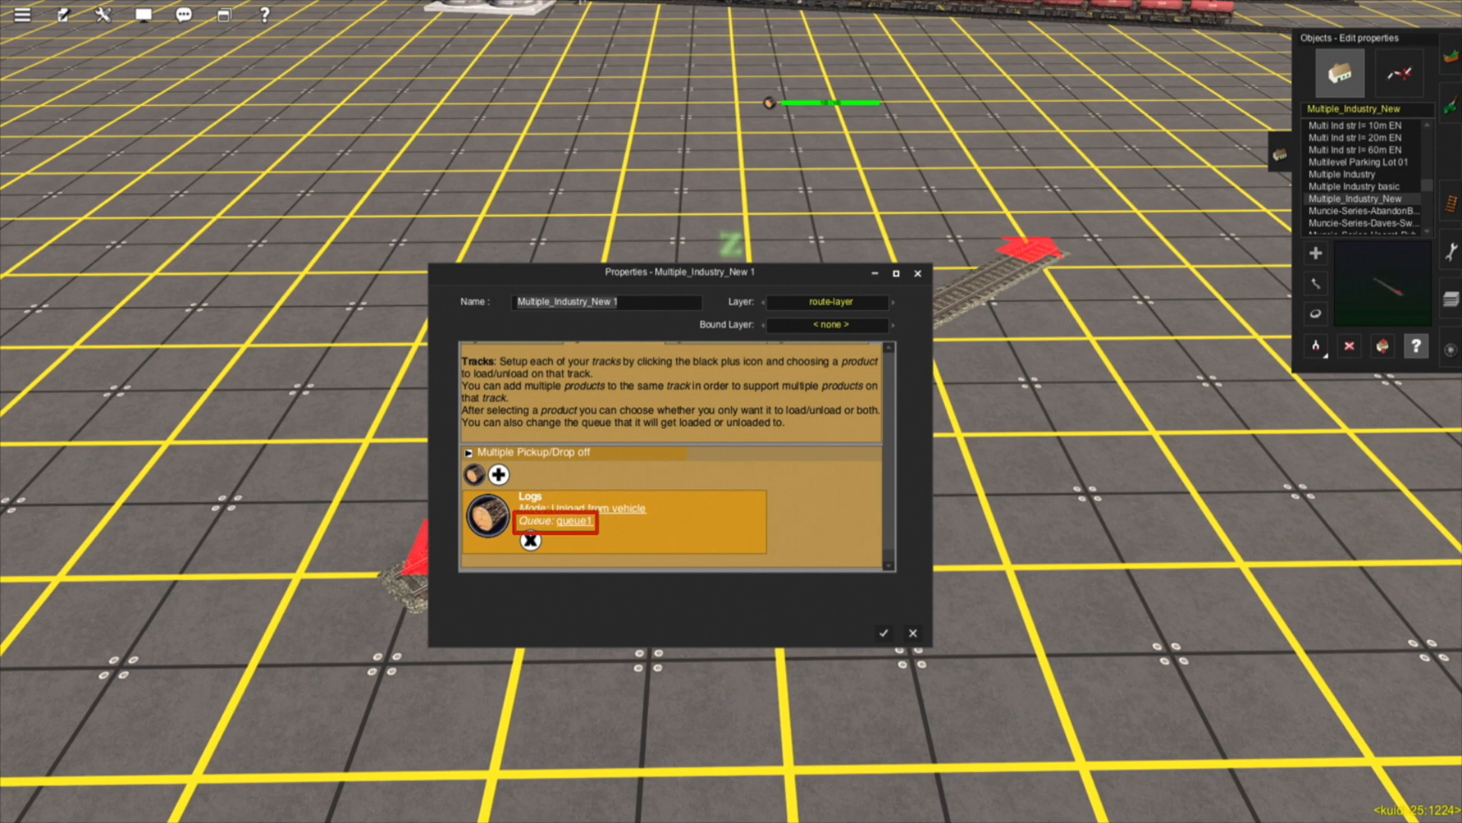
Add Logs as both an input and an output of the multi_consumer_producer process
scroll(523, 537, "up", 2)
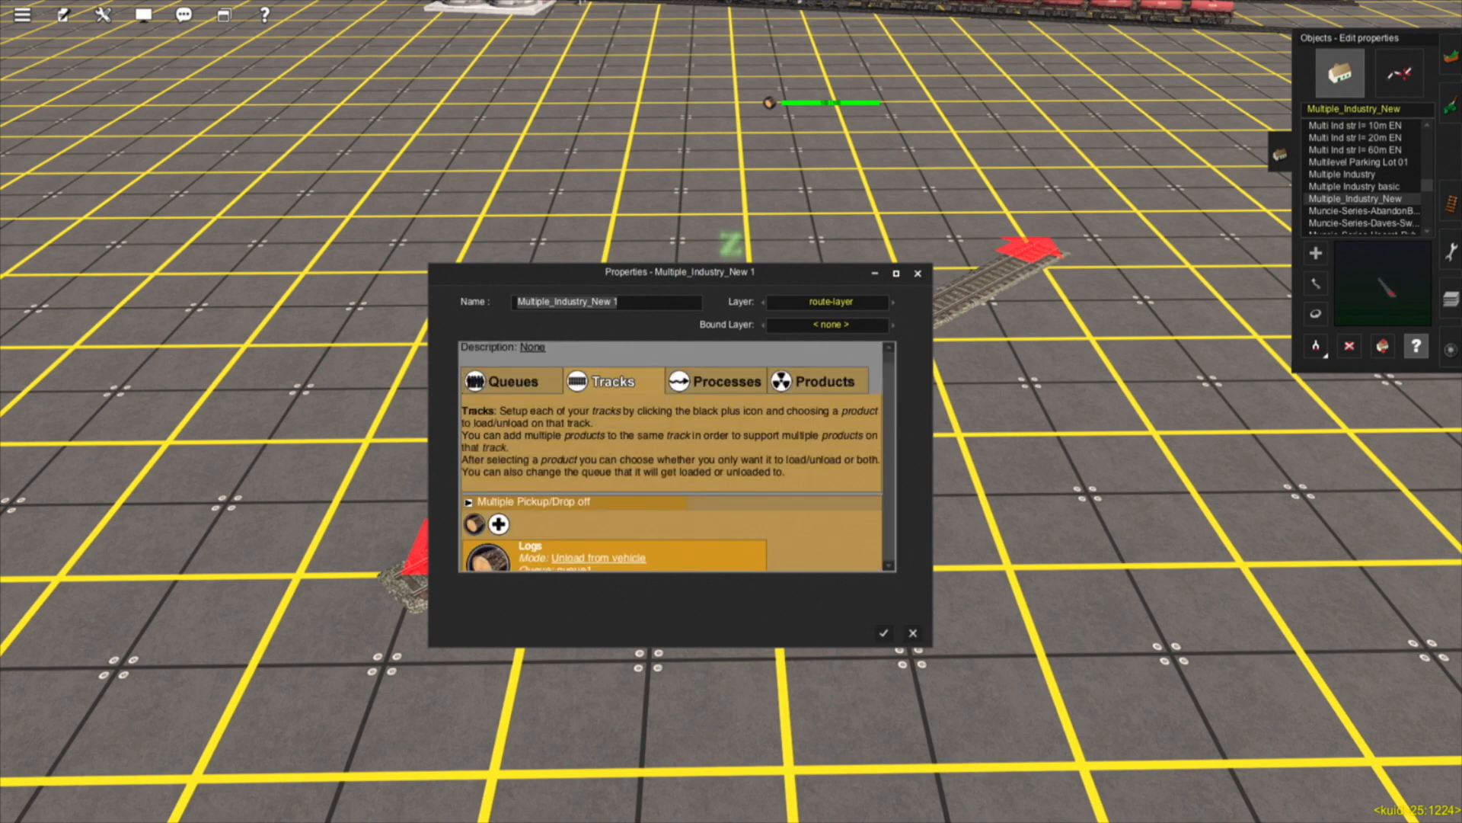
left_click(716, 381)
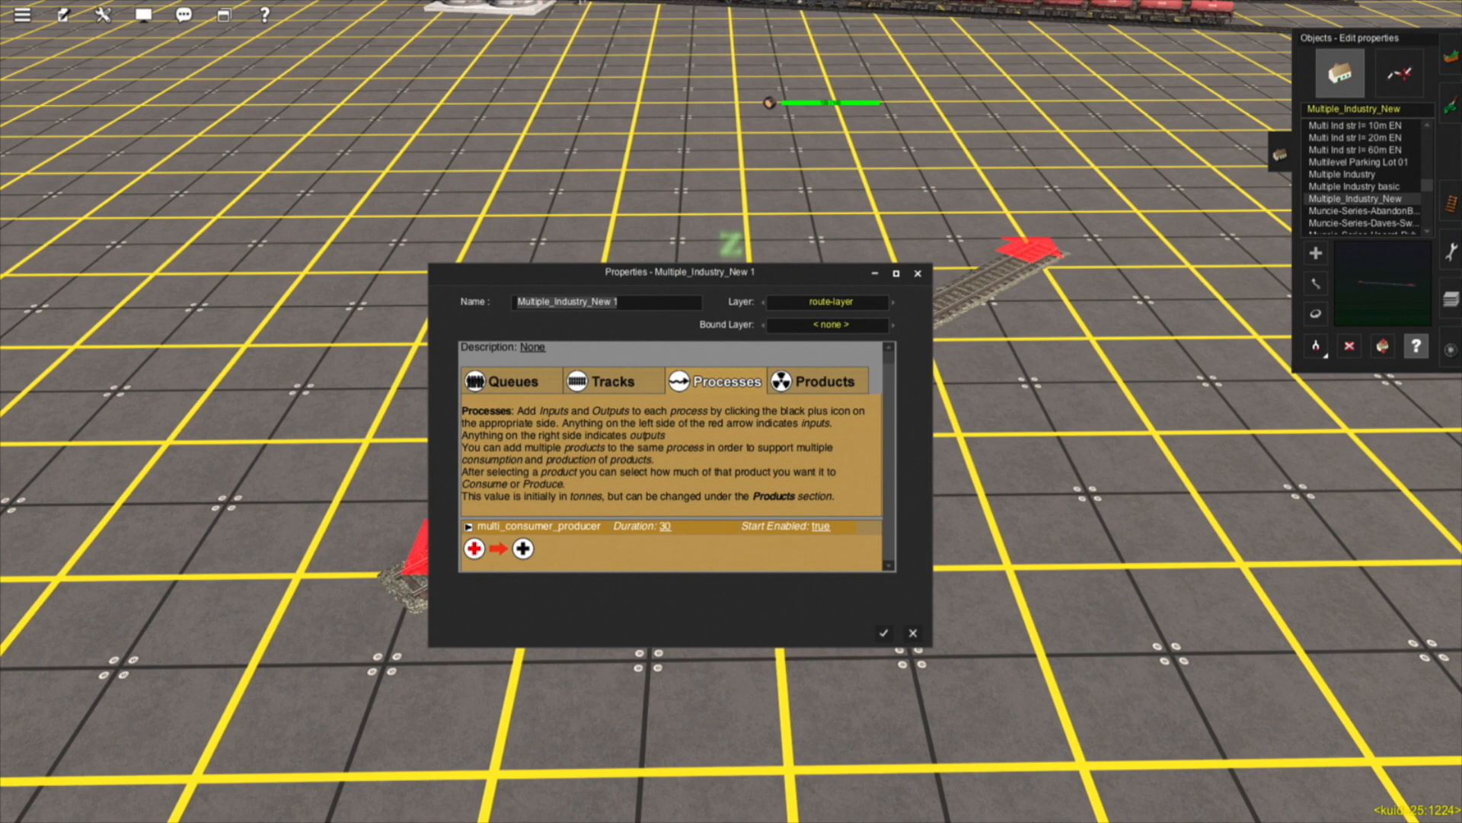
left_click(474, 548)
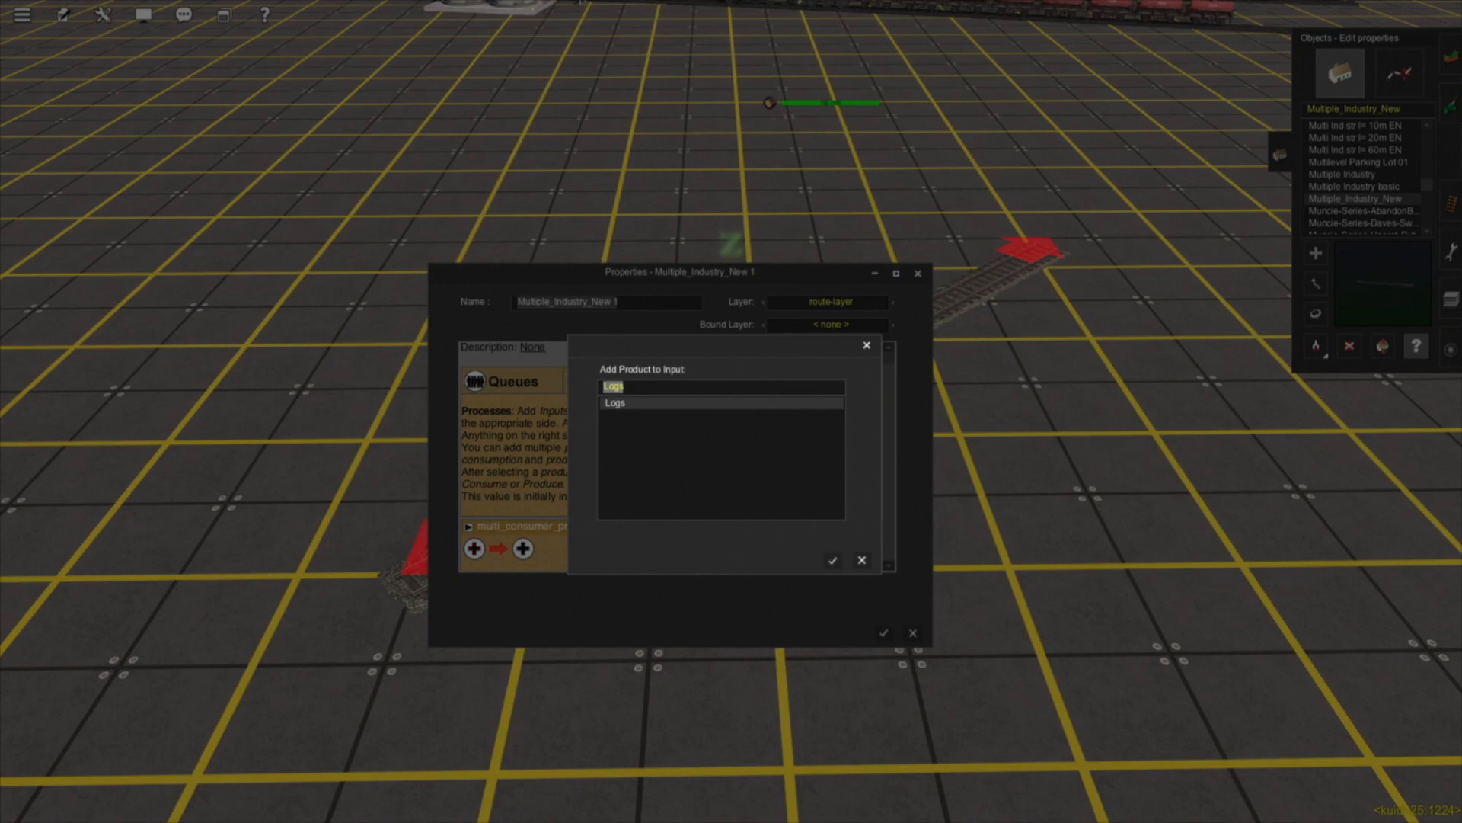
key("Return")
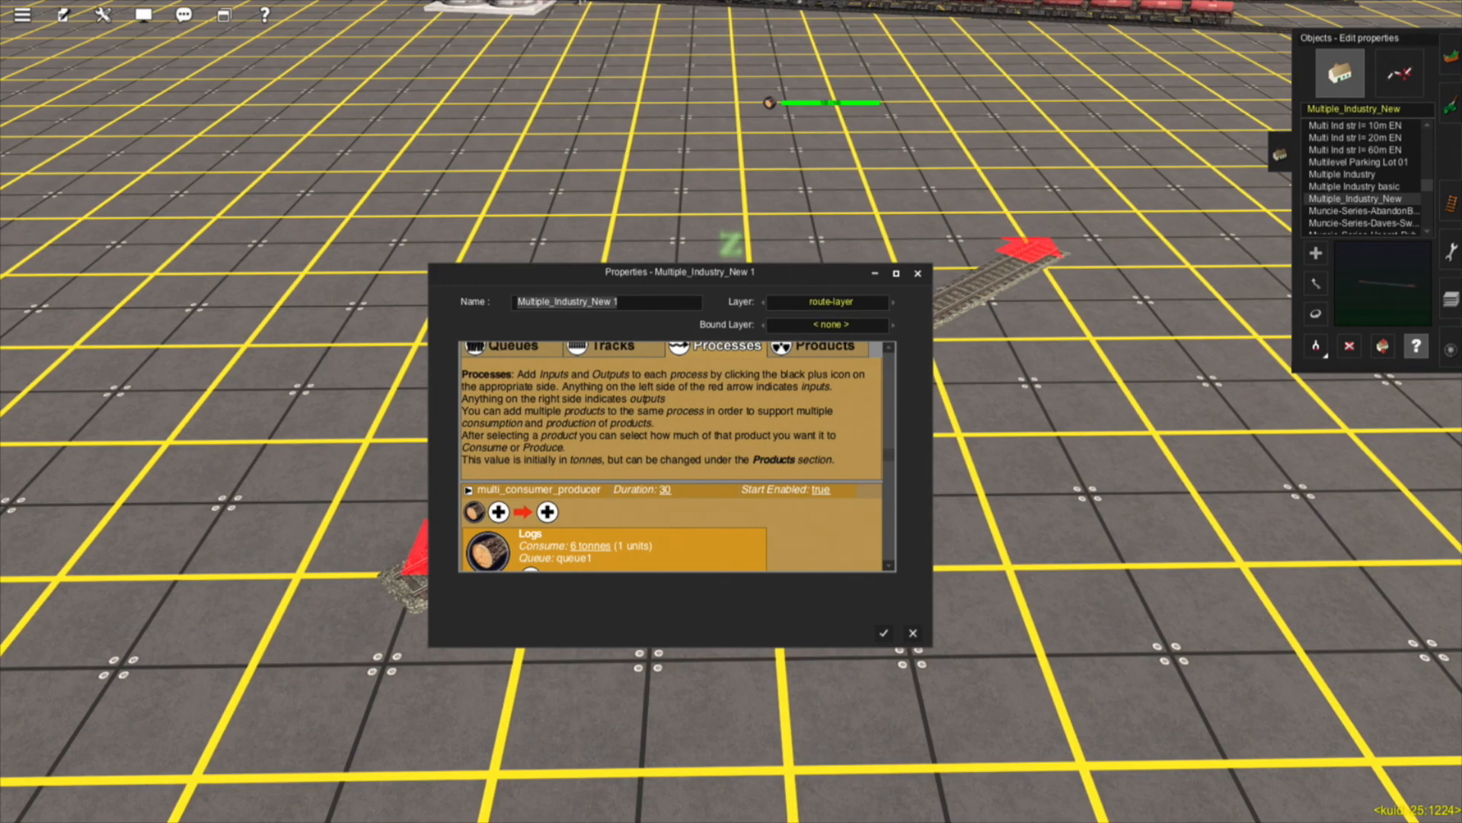
left_click(547, 511)
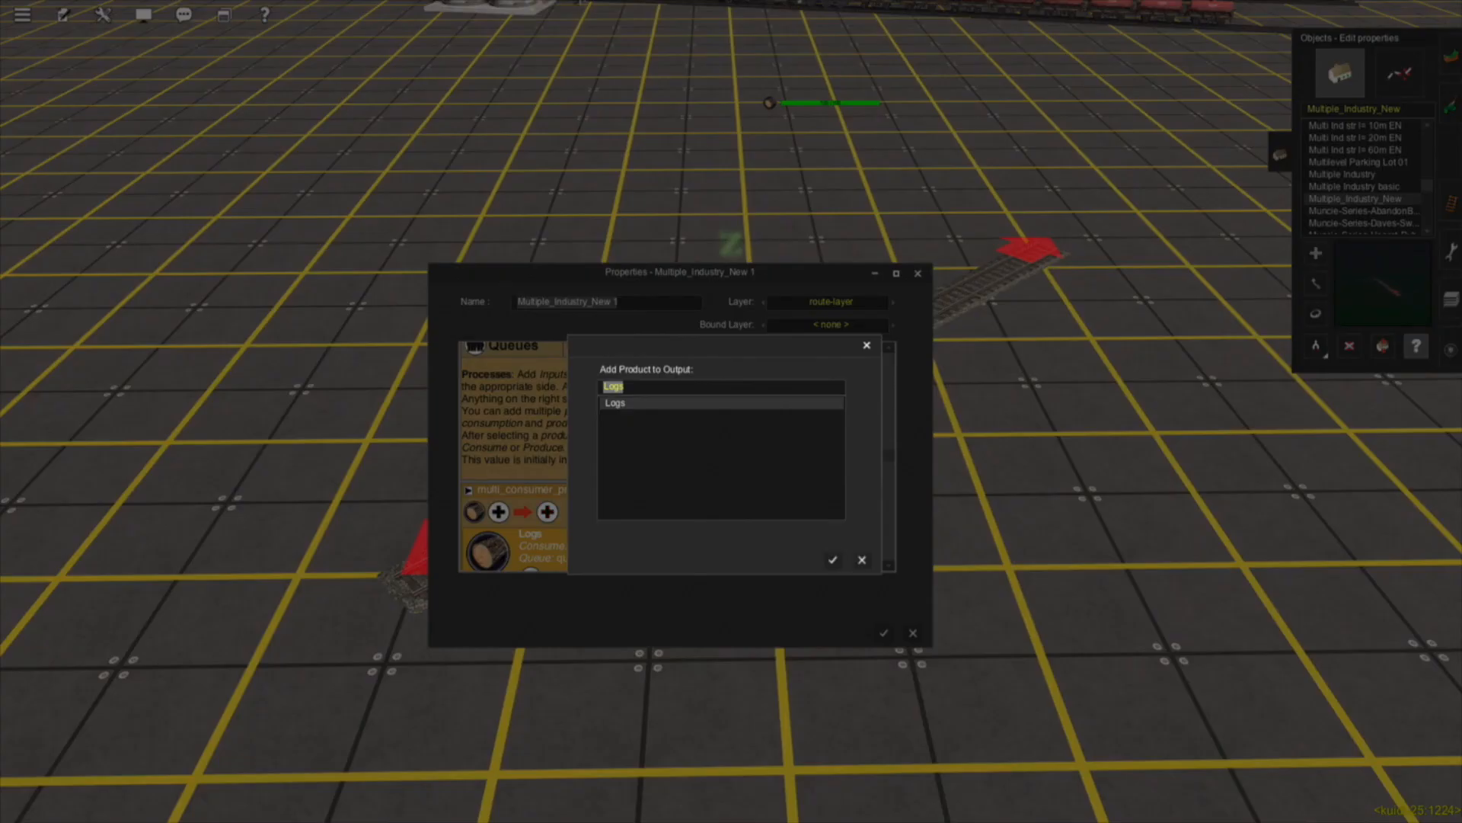
key("Return")
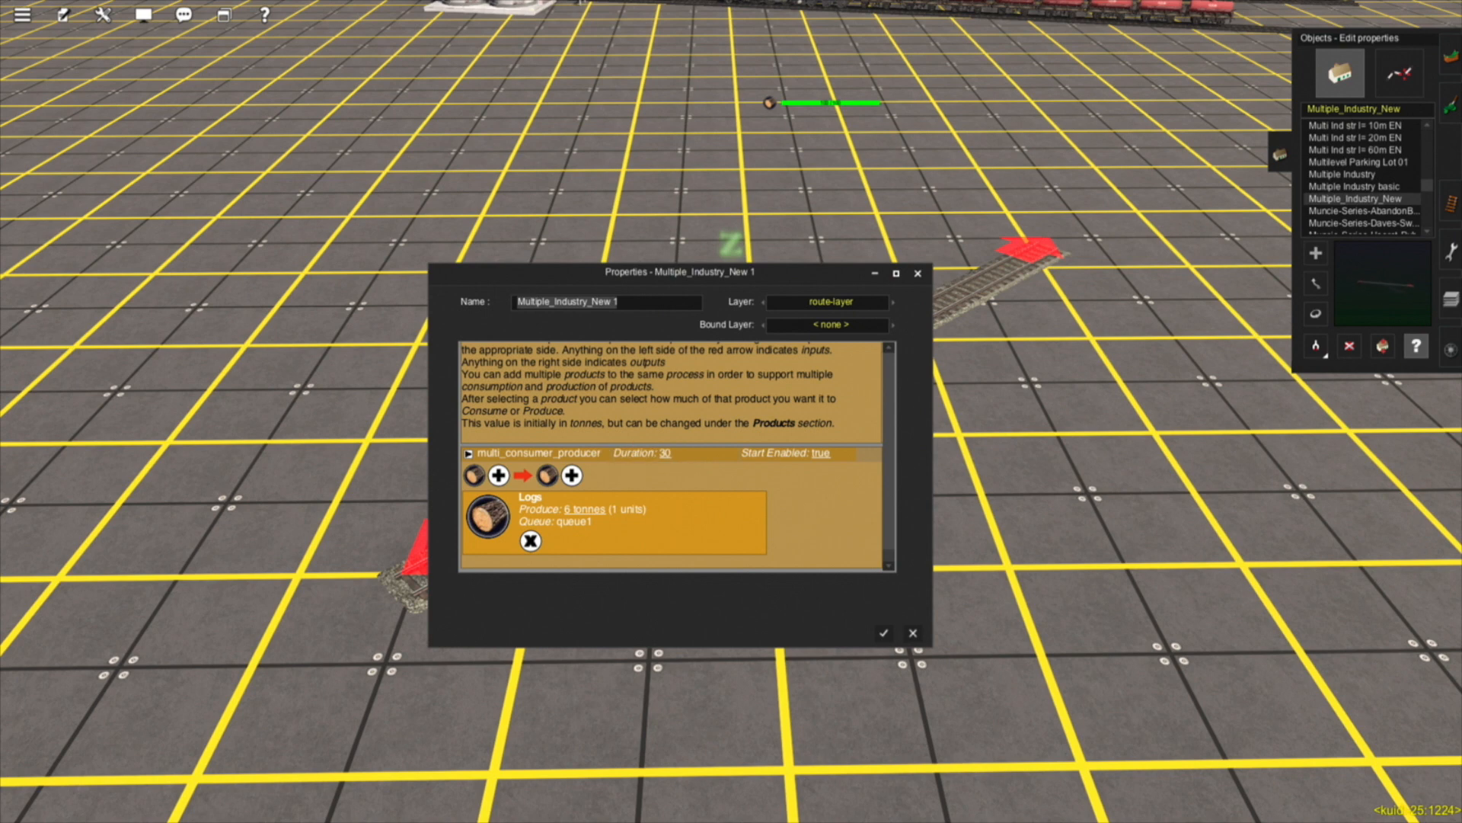
Examine the produce and consume amounts of Logs in the multi_consumer_producer process
left_click(475, 475)
left_click(585, 509)
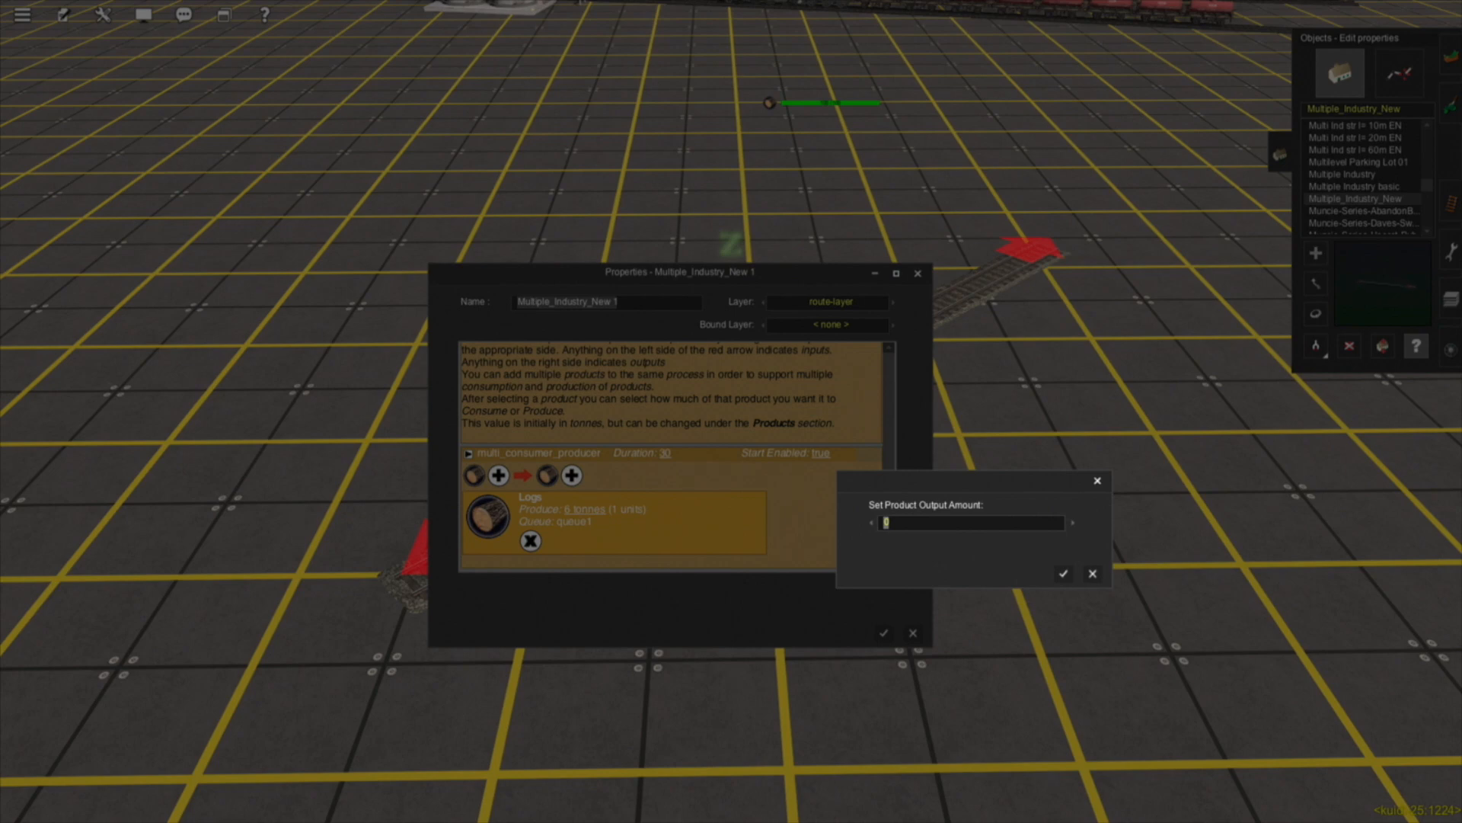
key("Return")
left_click(475, 475)
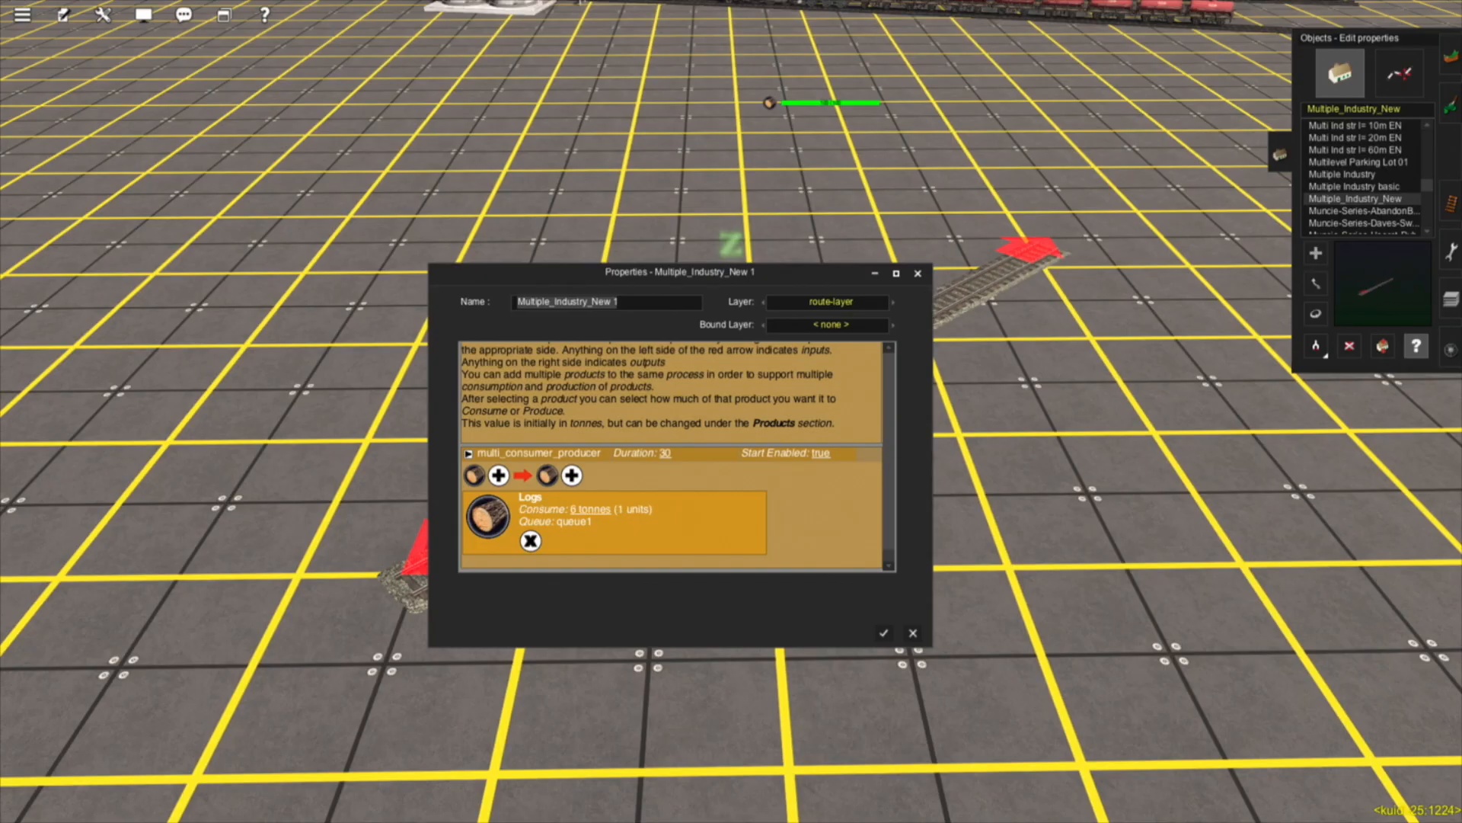
left_click(590, 510)
key("Return")
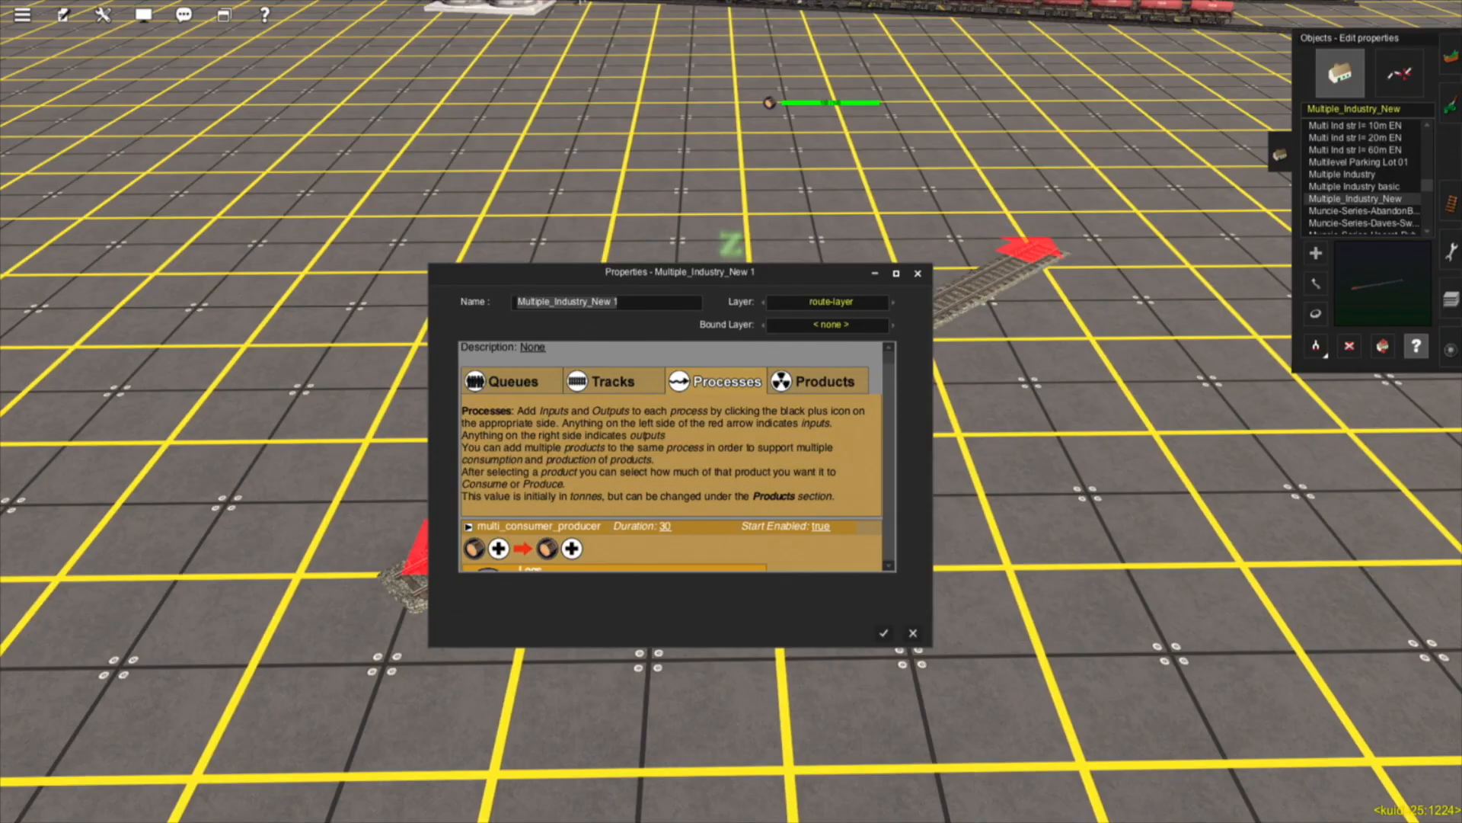
Show the Logs entry in the industry's product settings and cycle through its measurement units
left_click(825, 380)
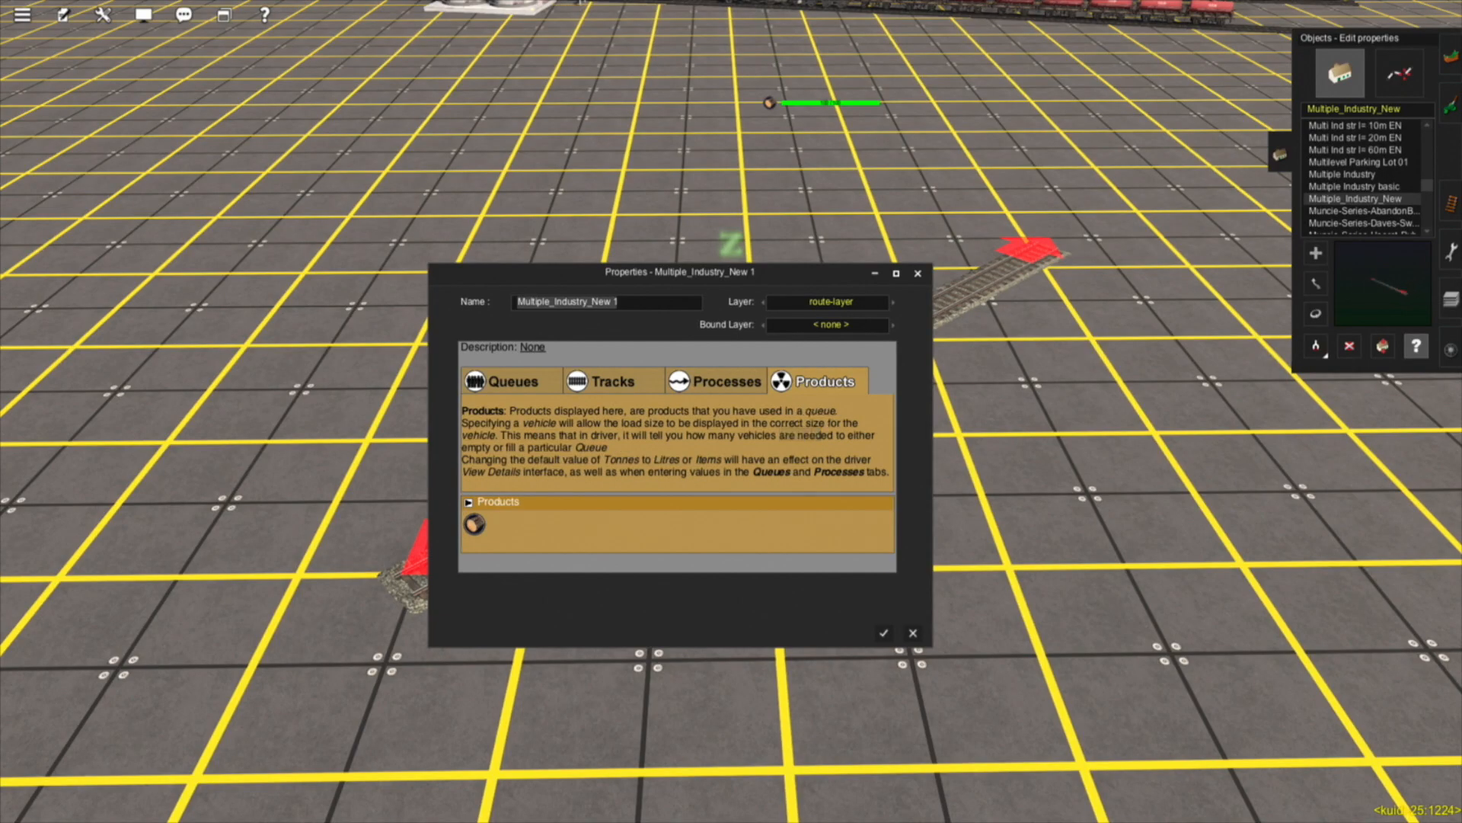
left_click(474, 524)
scroll(475, 524, "down", 3)
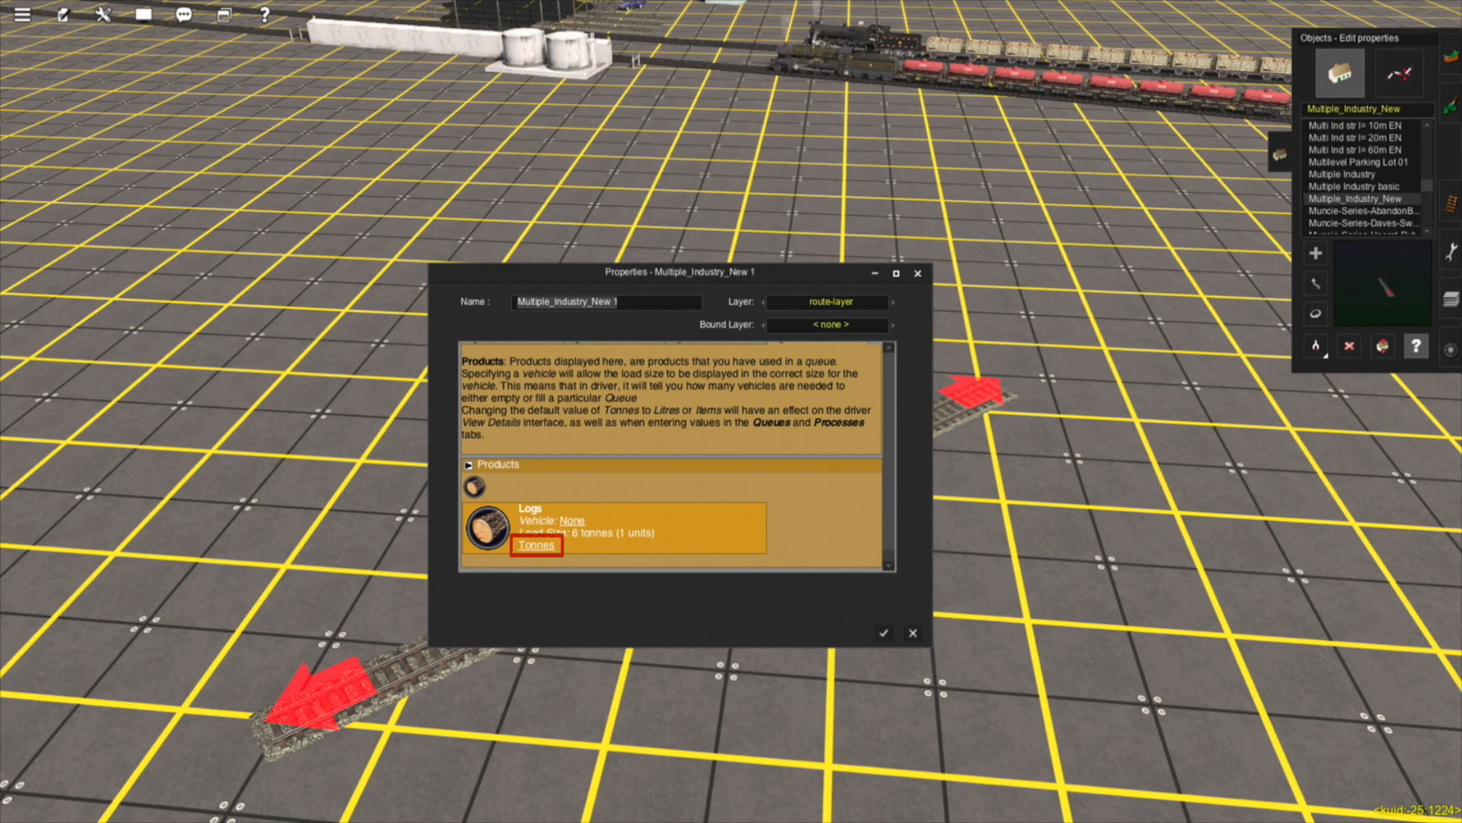
left_click(536, 545)
left_click(532, 545)
left_click(532, 545)
scroll(671, 457, "up", 2)
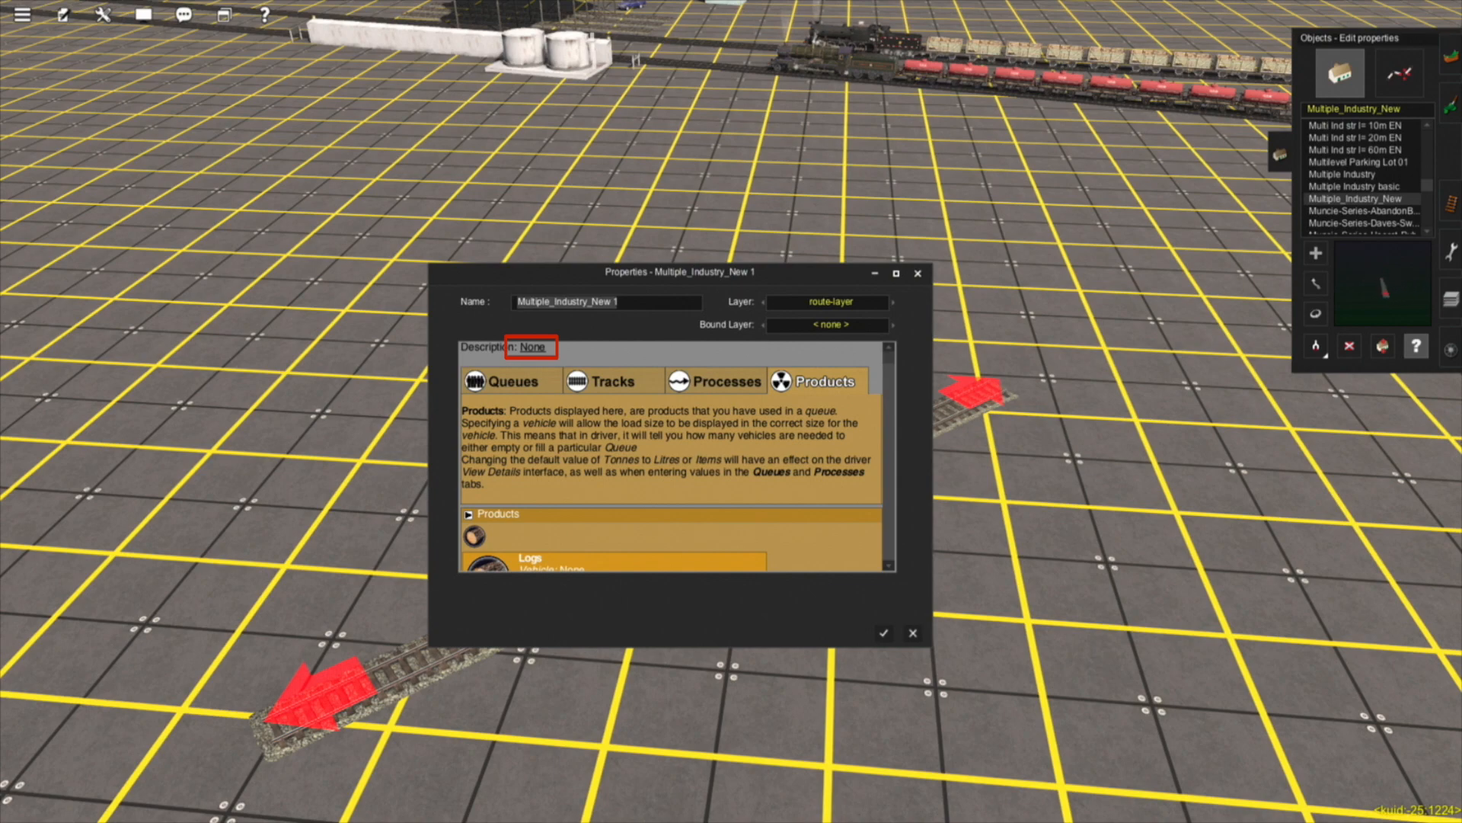
Open the industry's description for editing, leave it empty and close the industry's properties
left_click(532, 347)
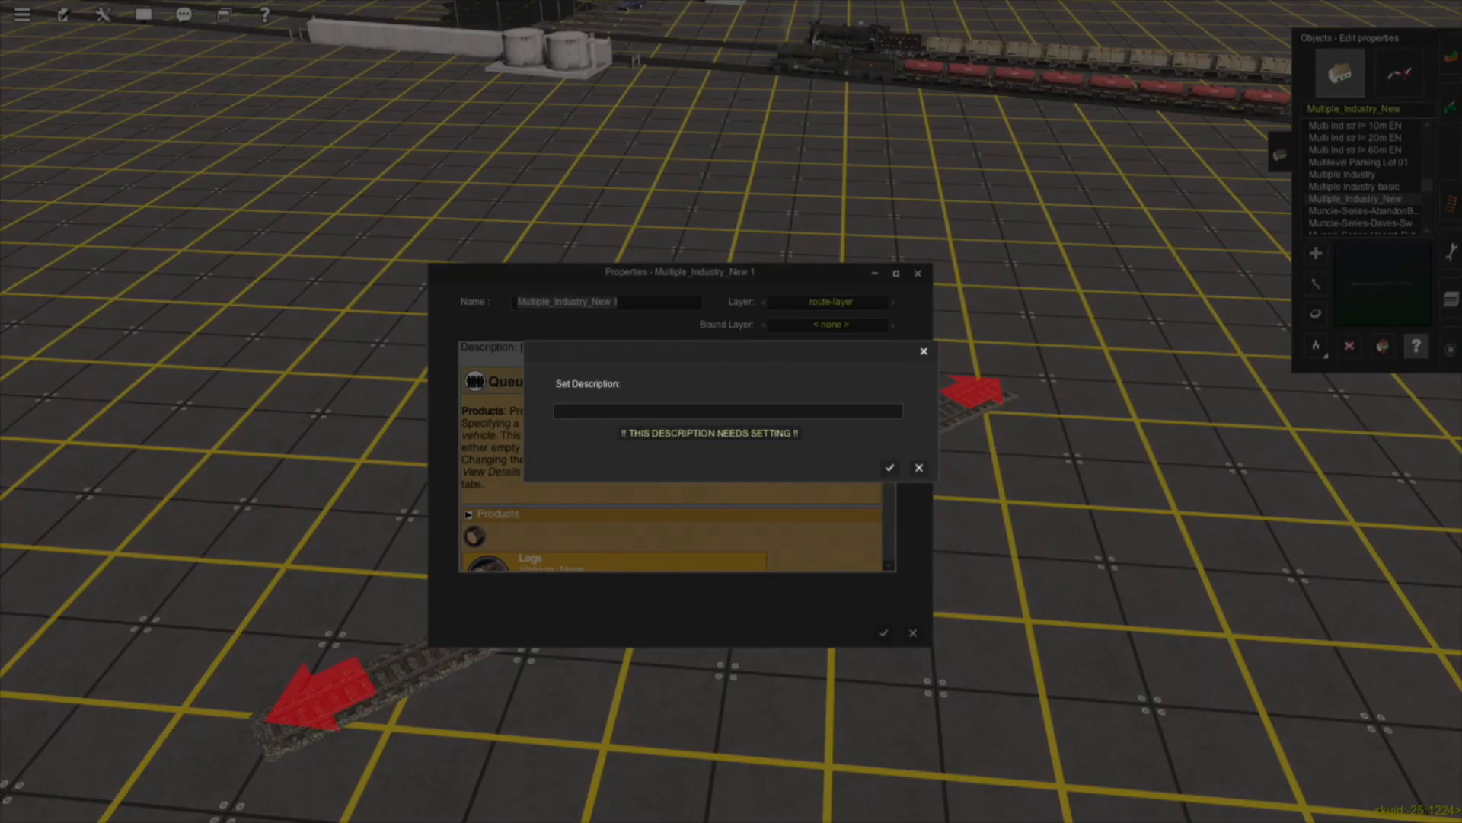
key("Escape")
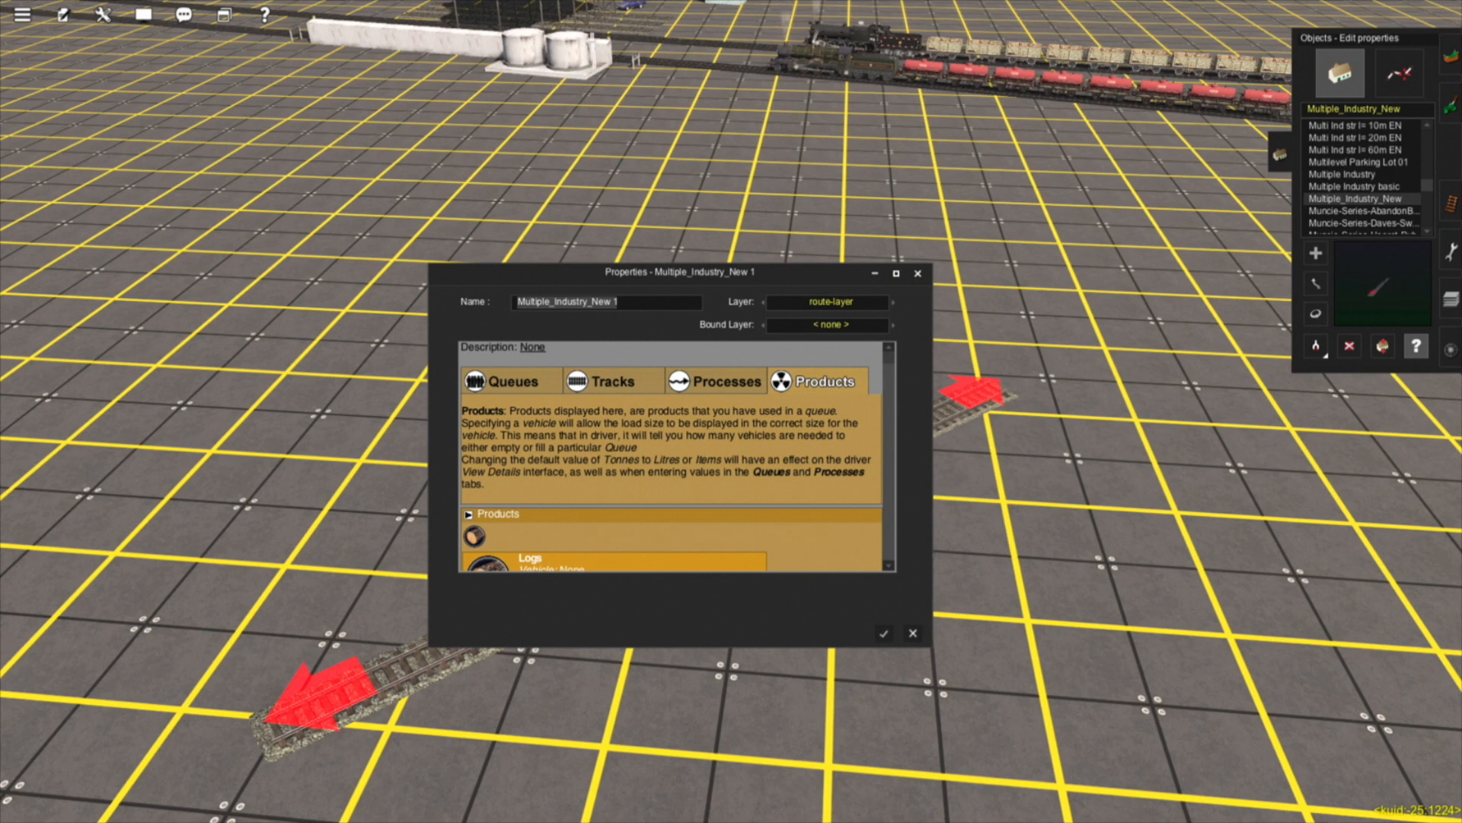
key("Escape")
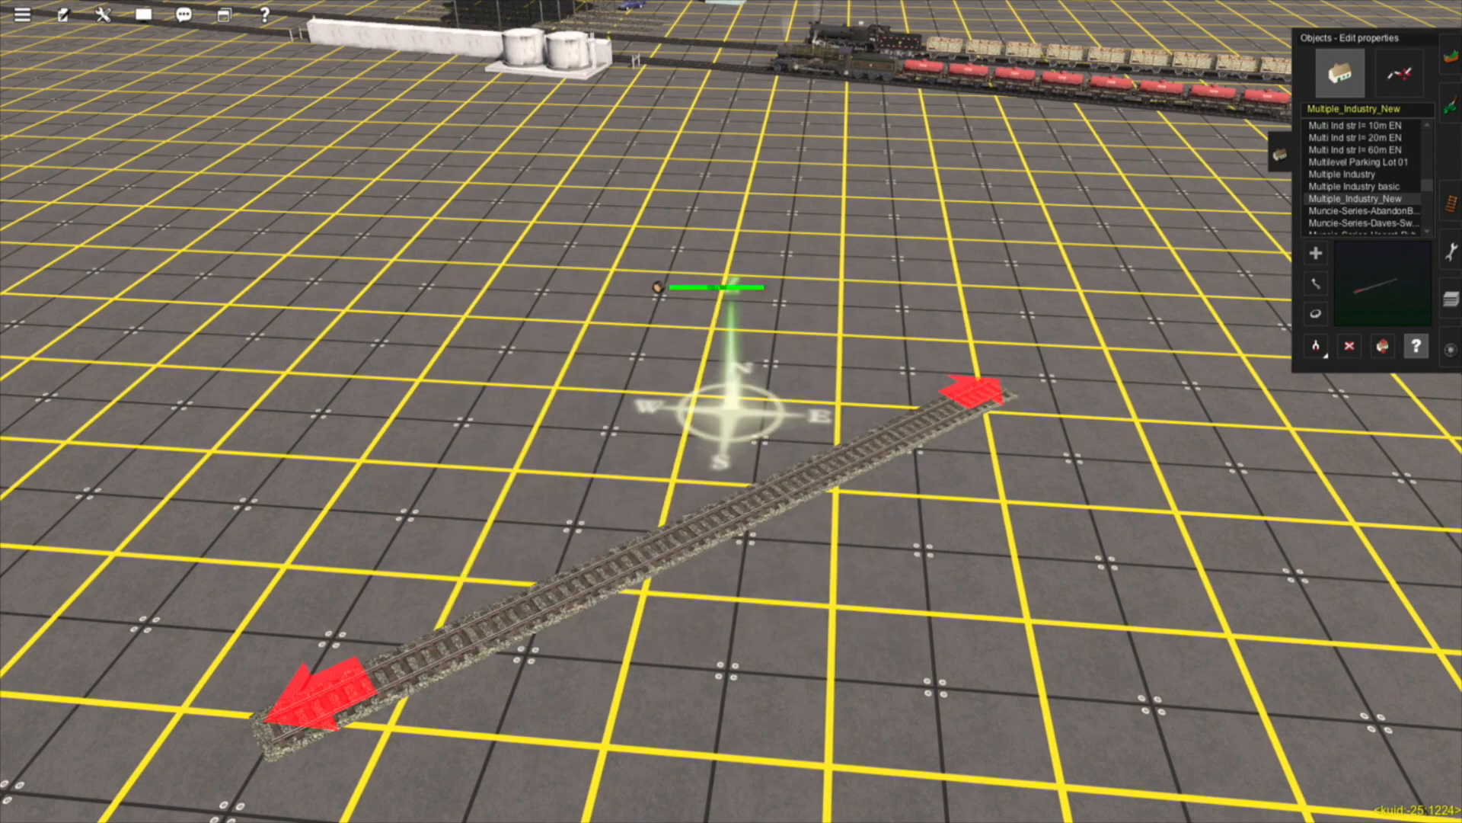
Lay a Platform 4m spline alongside the full industry track and adjust its near end to line up with the track
key("Left")
key("Down")
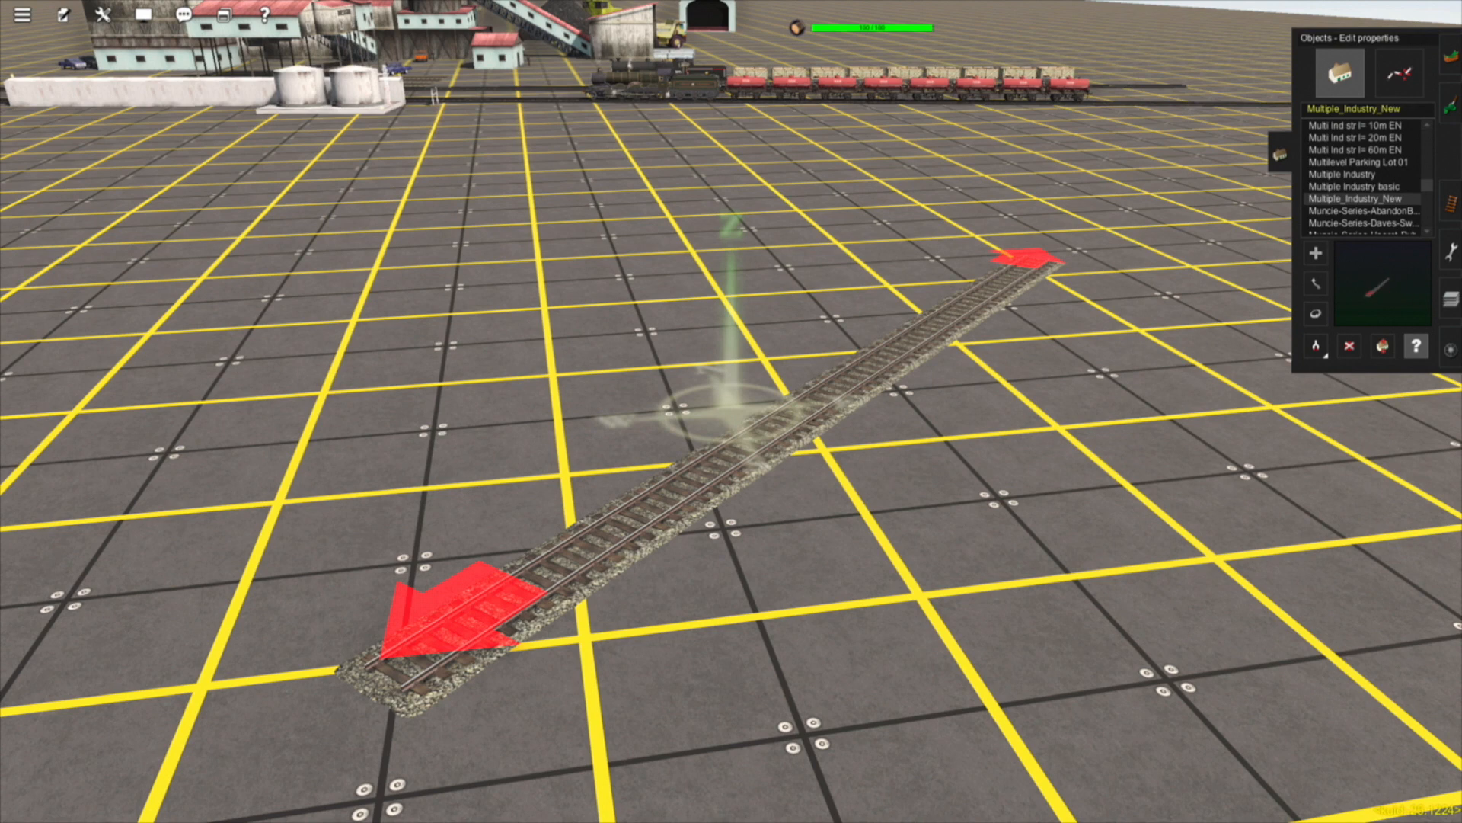
left_click(1400, 76)
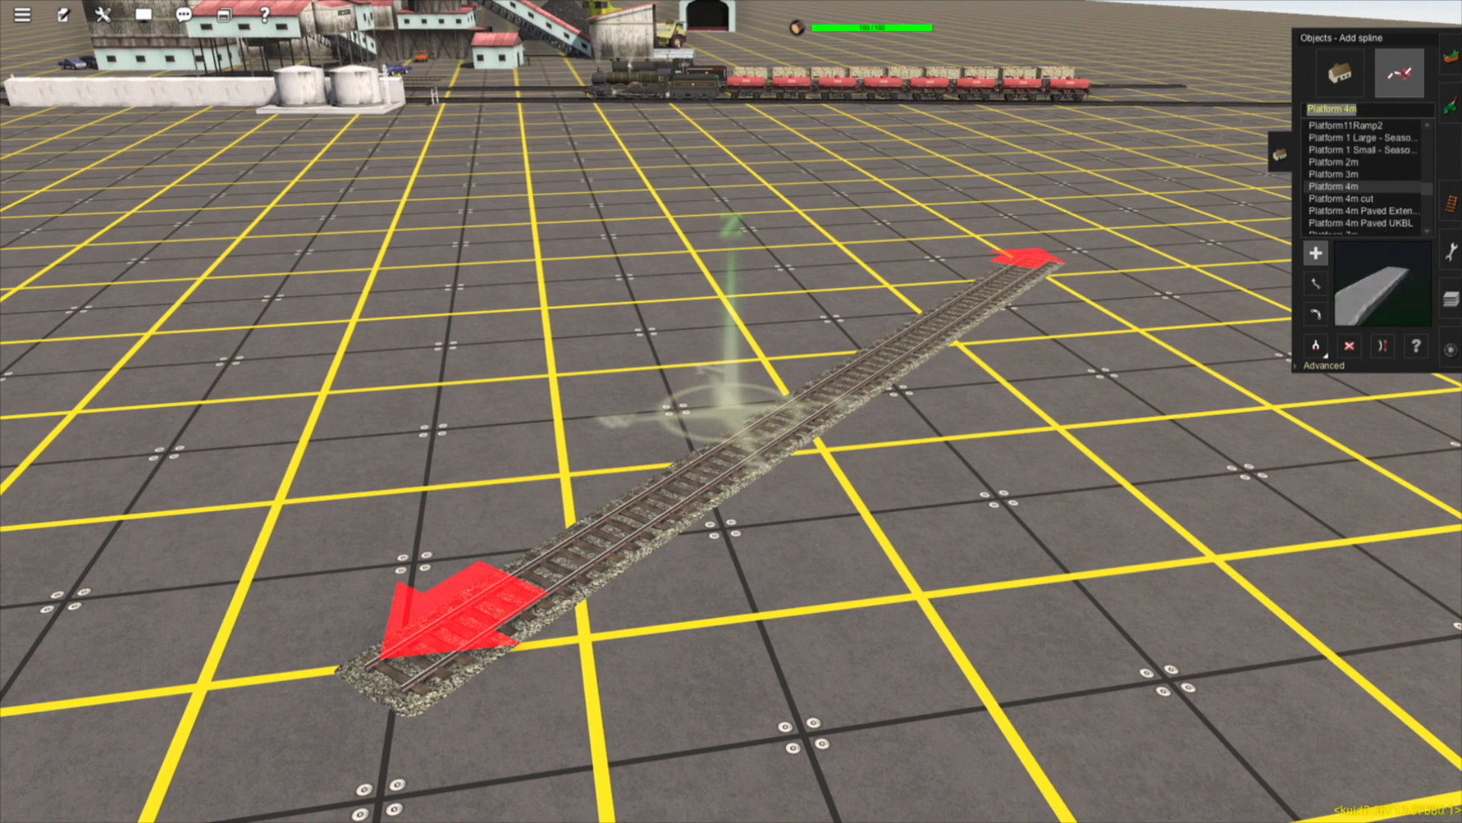
left_click(274, 592)
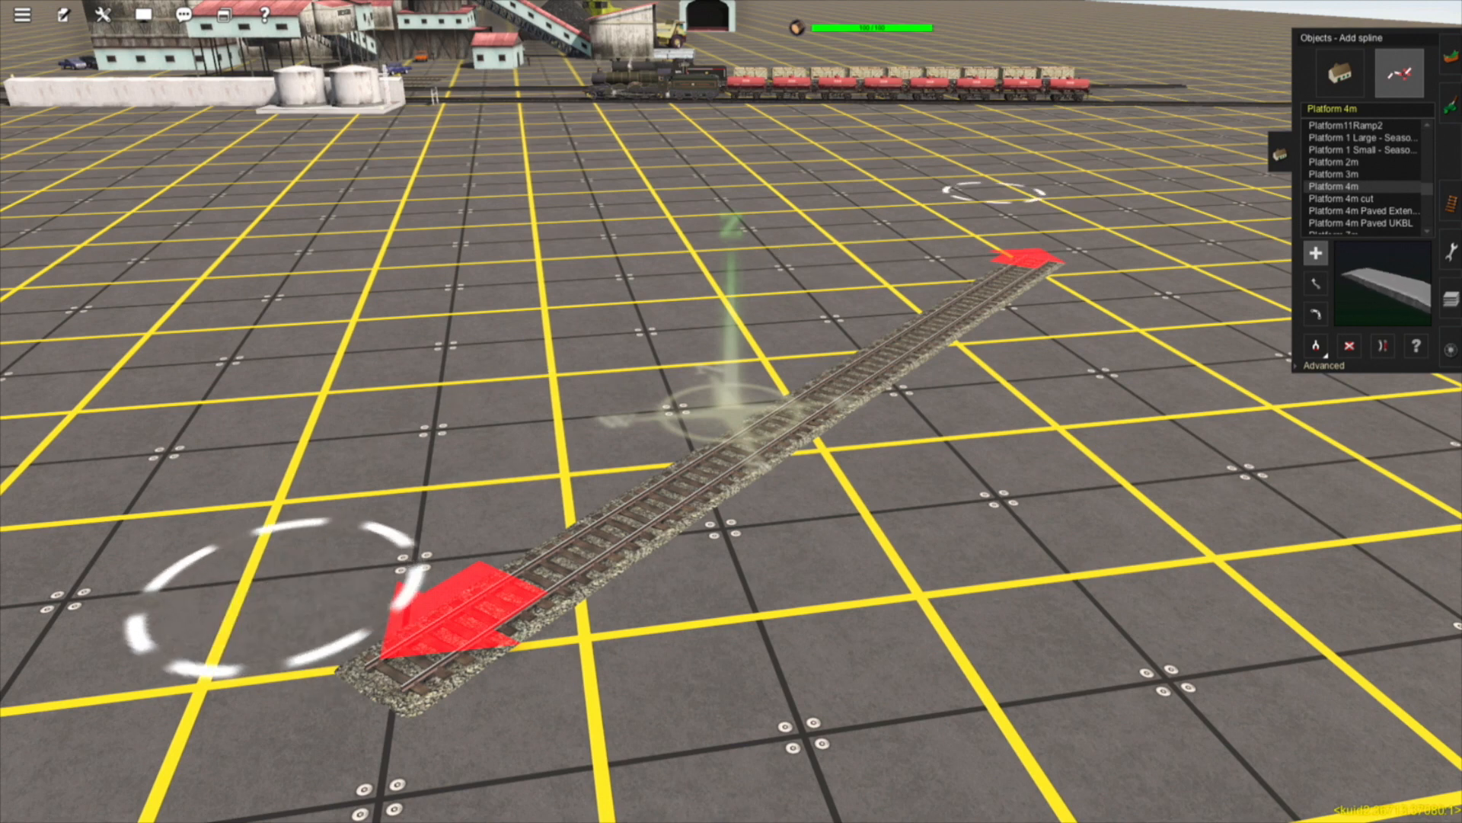
left_click(989, 227)
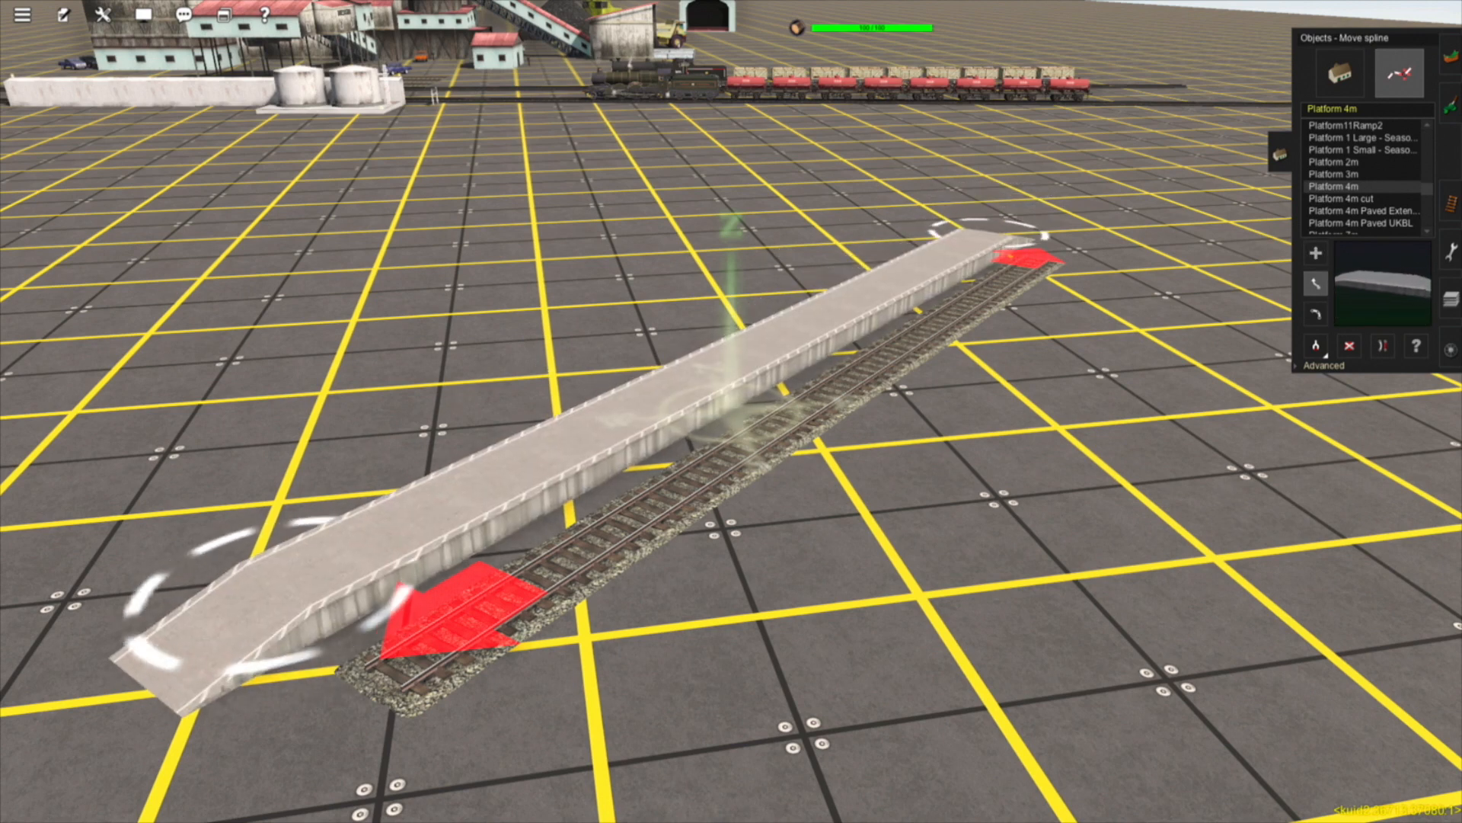
left_click_drag(271, 592, 269, 614)
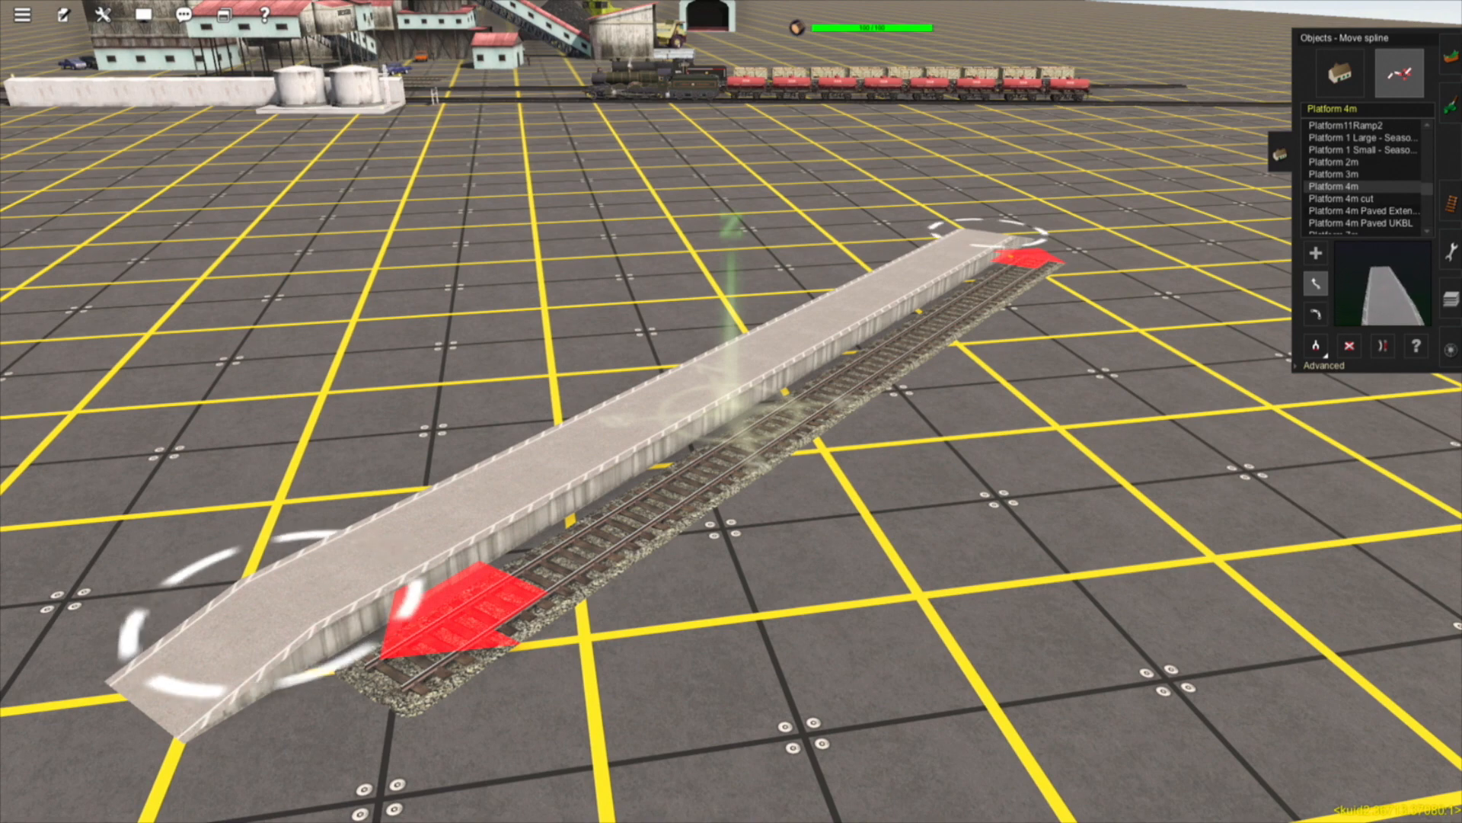
Lay a straight length of Auran Track Dark outward from the far end of the industry track
left_click(1451, 203)
right_click(923, 346)
scroll(923, 347, "down", 3)
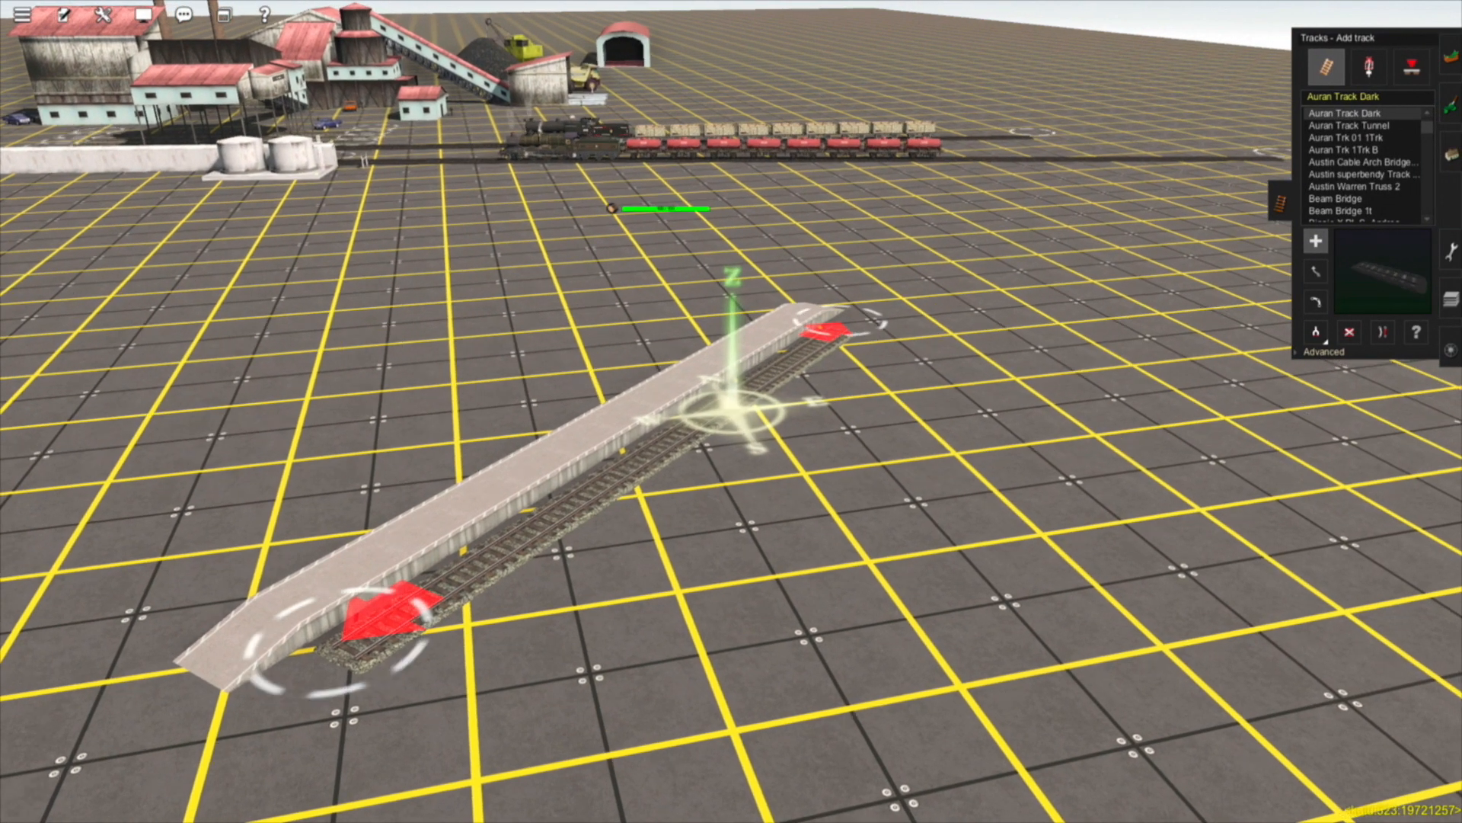
left_click_drag(840, 320, 1024, 191)
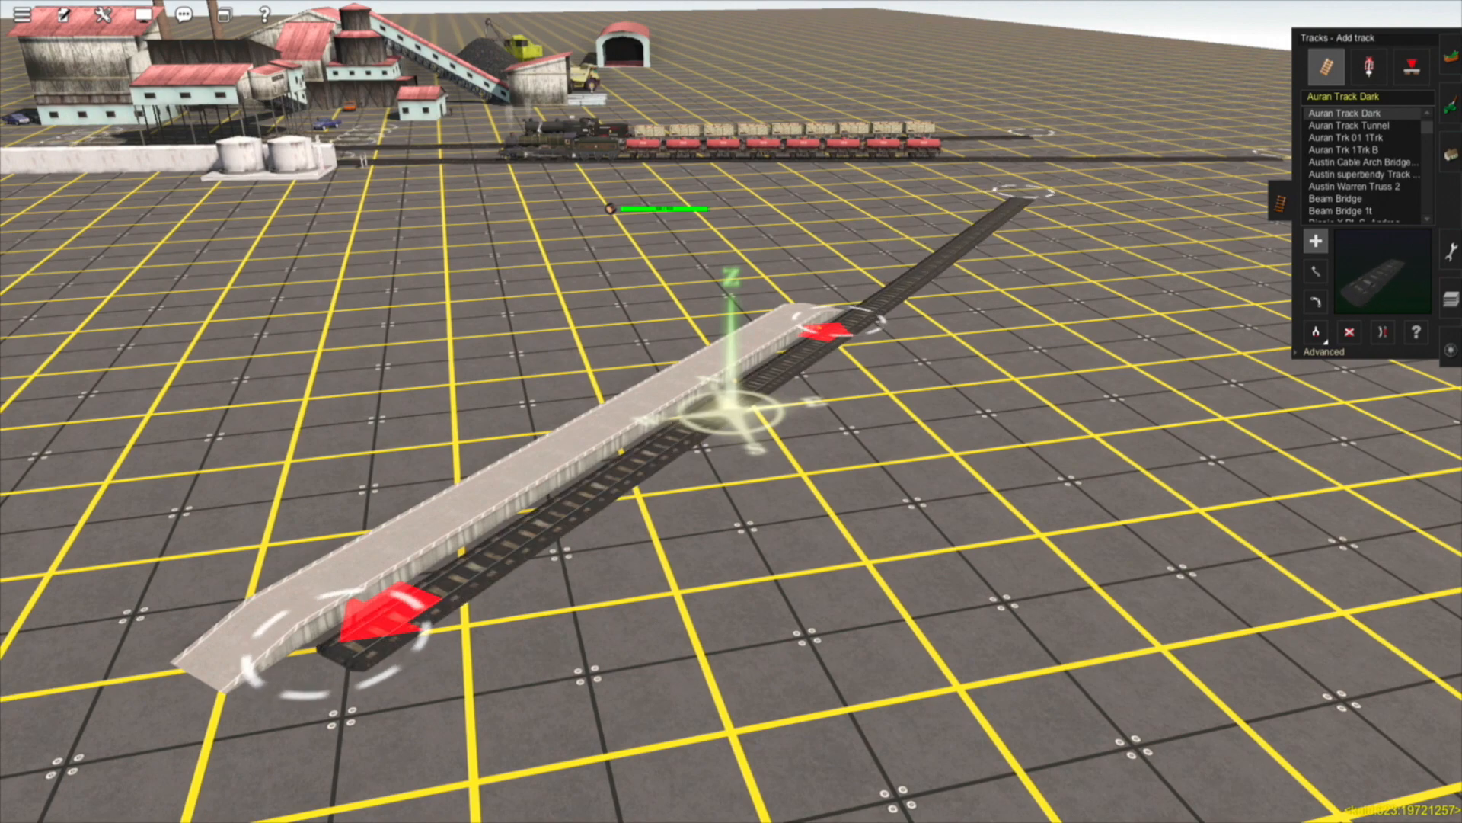
Lay Auran Track Dark outward from the near end of the industry track, undoing the first attempt and redrawing it toward the board edge
right_click(199, 700)
key("Right")
left_click(698, 512)
right_click(699, 512)
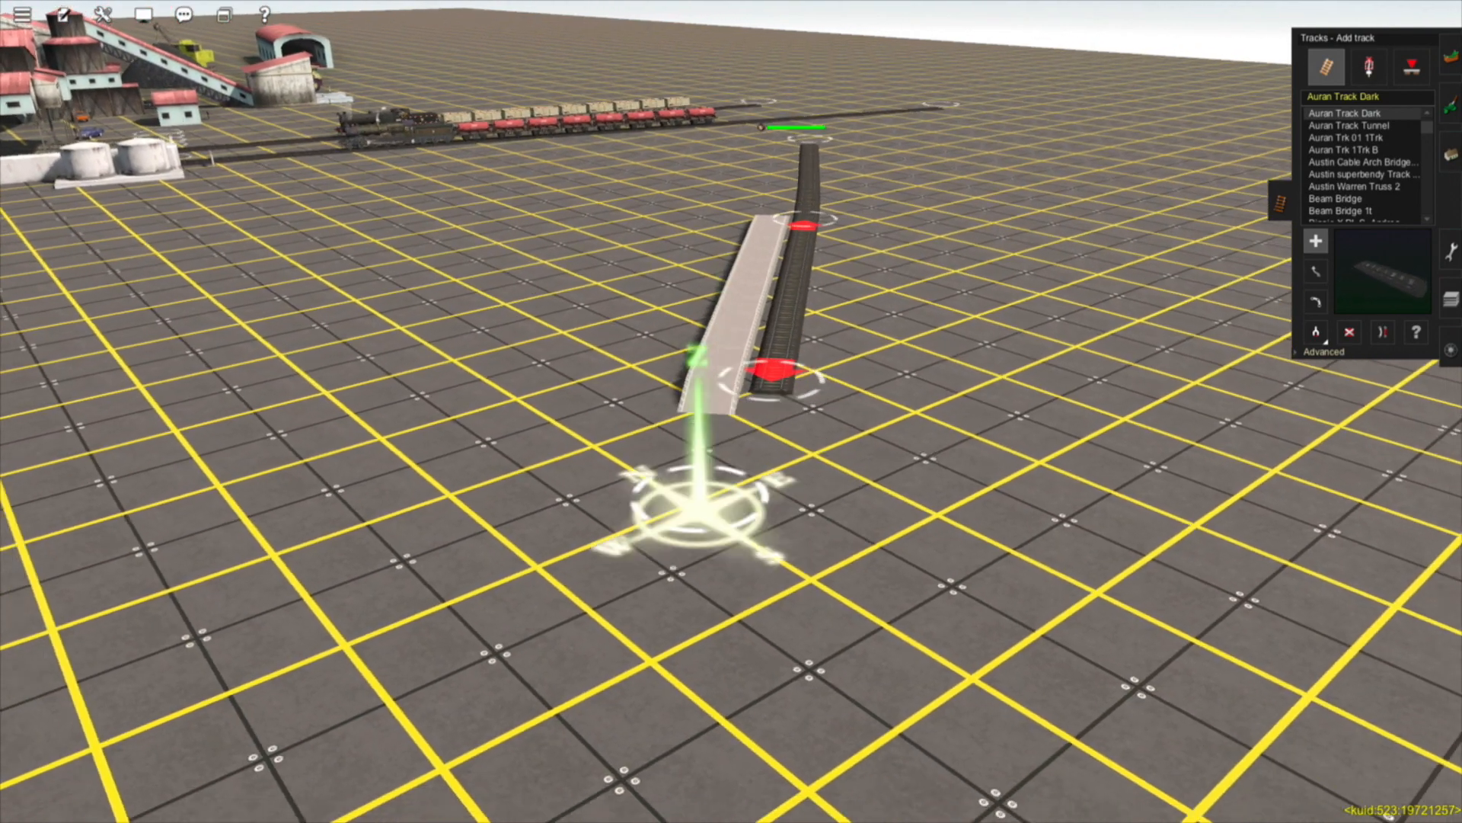
scroll(705, 533, "down", 3)
left_click_drag(776, 293, 709, 587)
key("ctrl+z")
right_click(784, 328)
left_click_drag(764, 284, 749, 642)
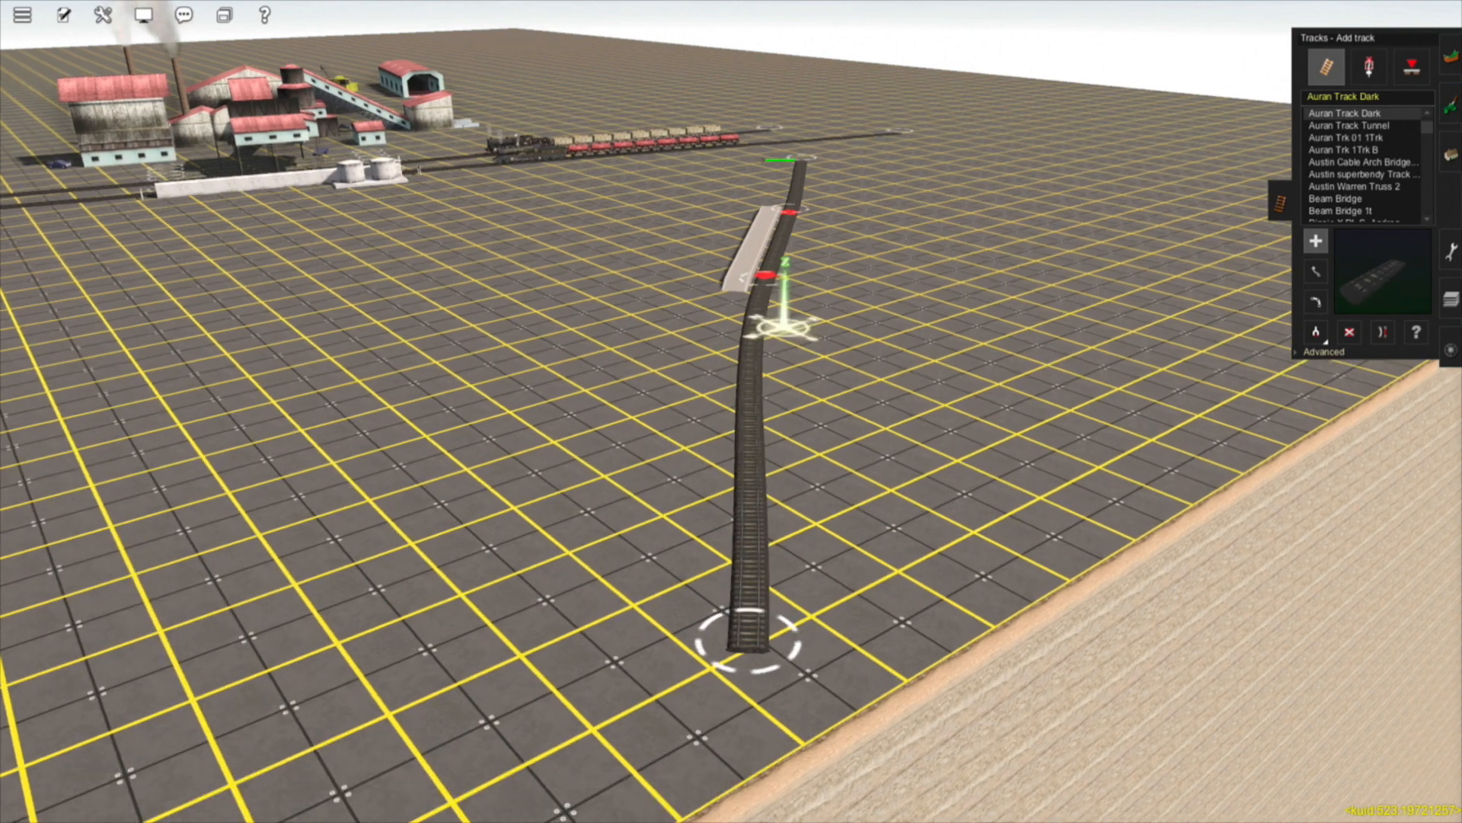
Search the scenery objects for "log" and choose Log-Stack-Scenery-23-103-TS12 for placing
right_click(773, 263)
key("Left")
scroll(773, 305, "up", 4)
right_click(674, 400)
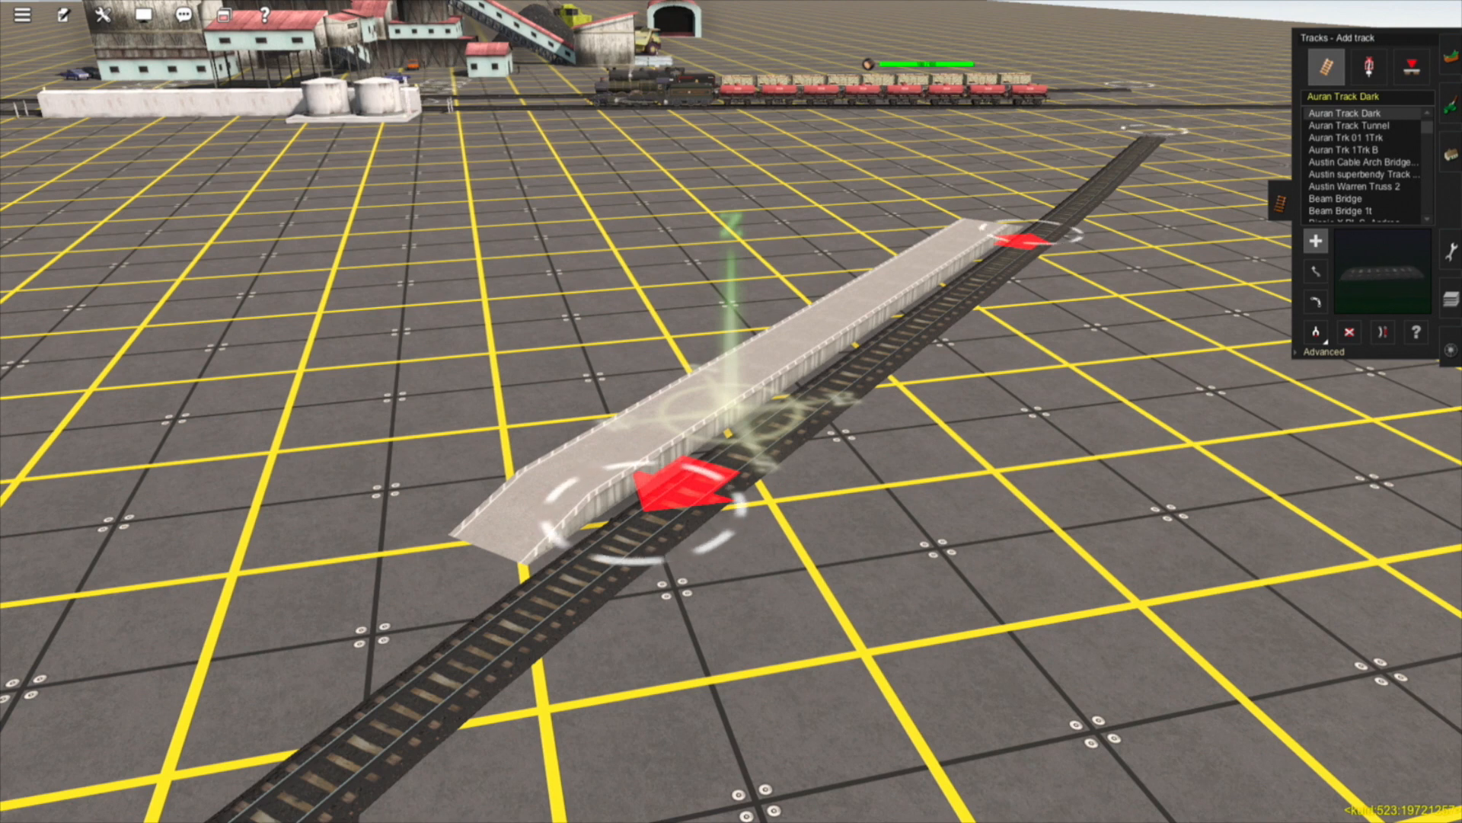
left_click(1451, 155)
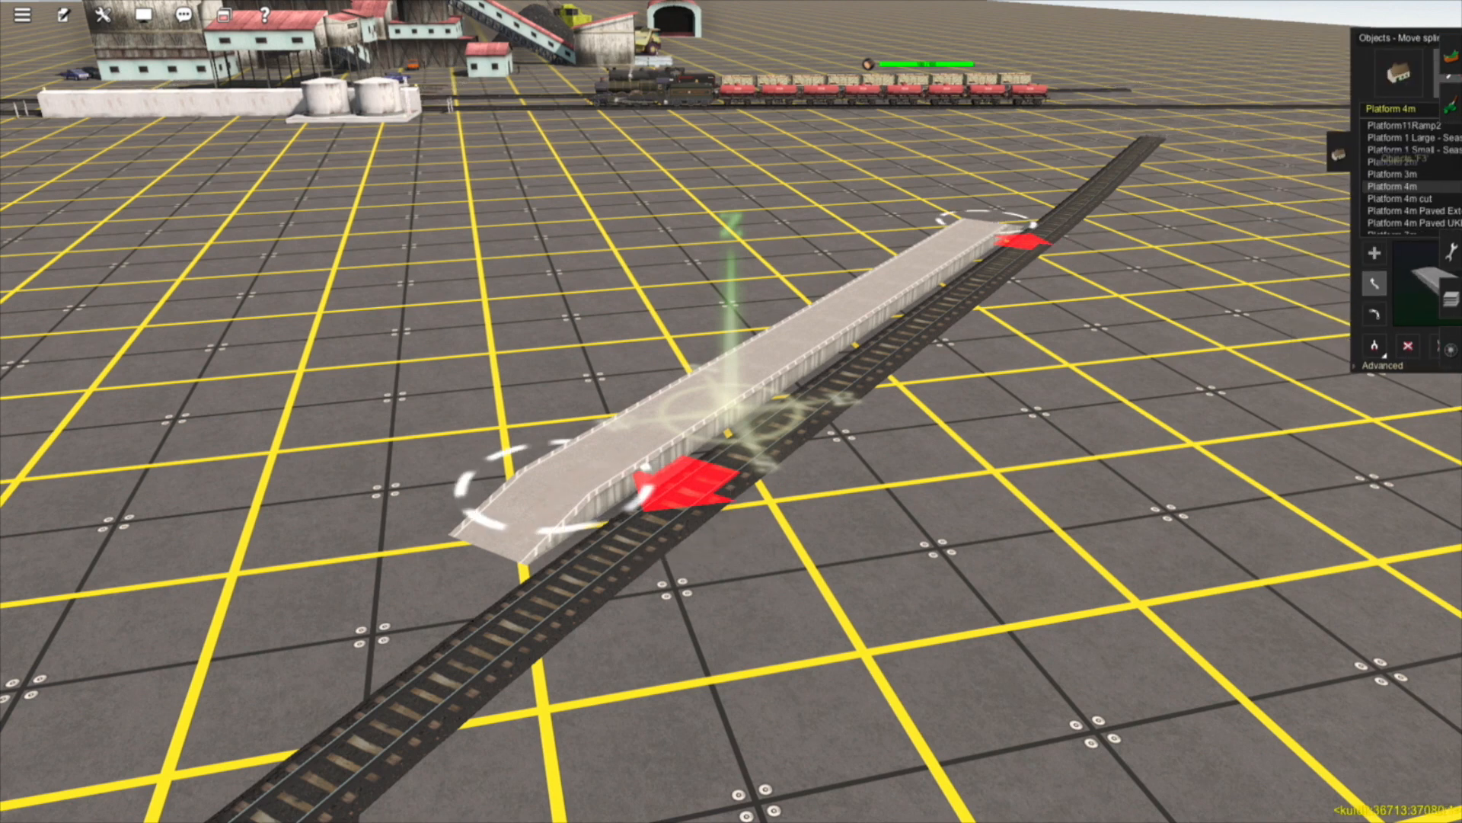
left_click(1341, 73)
left_click(1356, 109)
type("log")
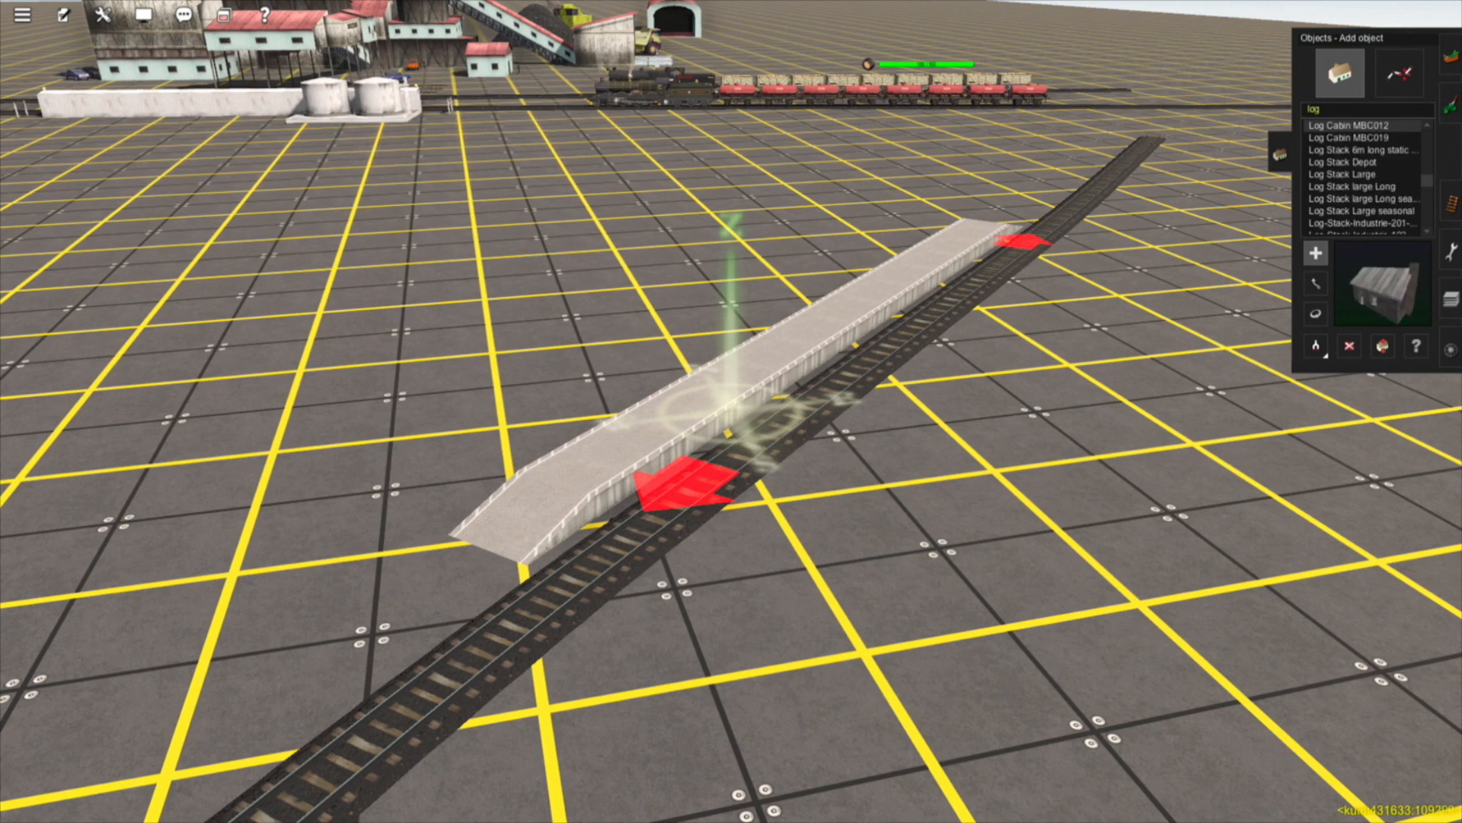
key("Return")
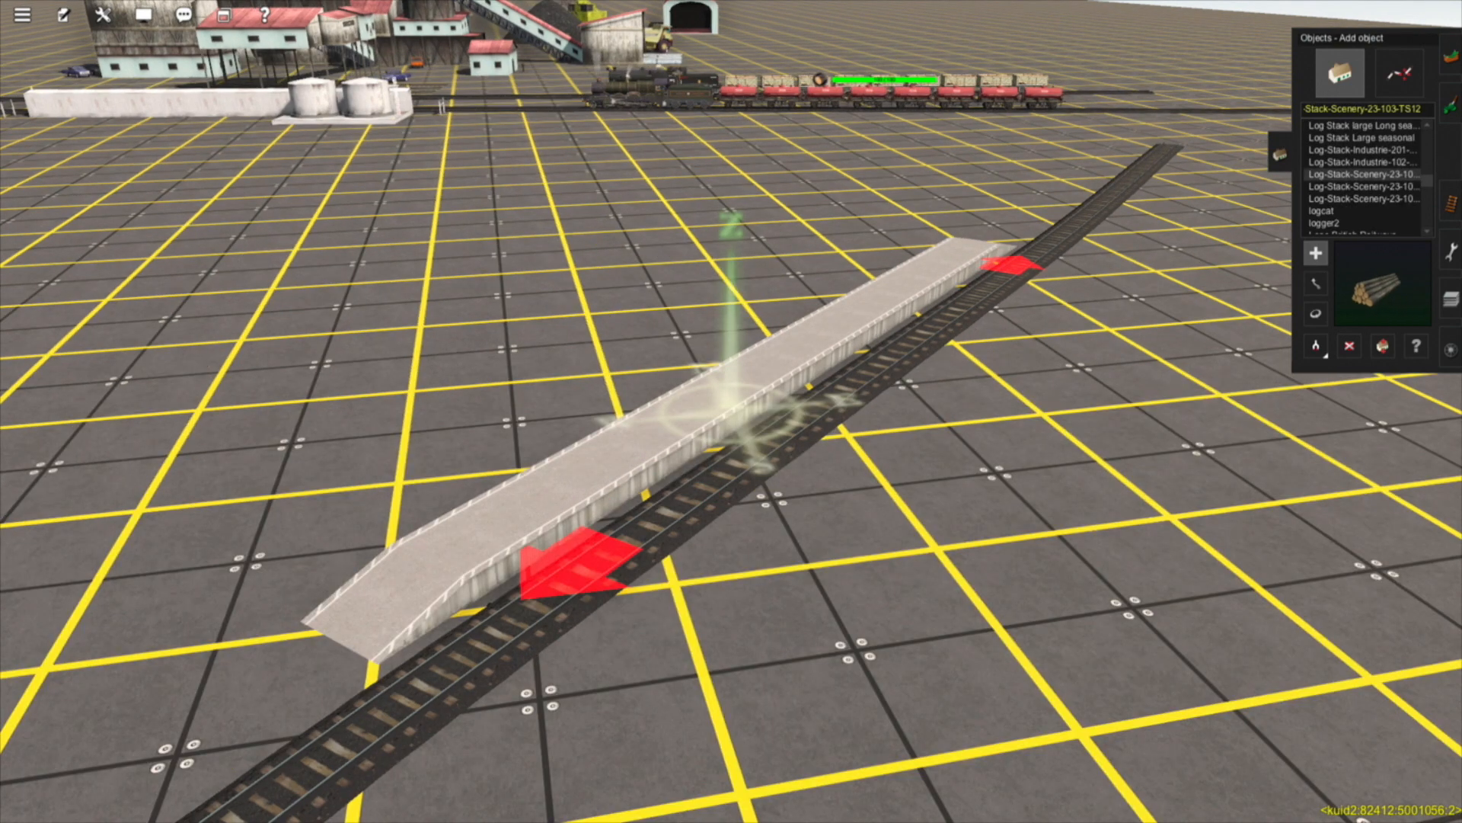
Place the log stack on the platform and rotate it to lie roughly parallel to the platform's edge
key("Up")
scroll(731, 411, "up", 4)
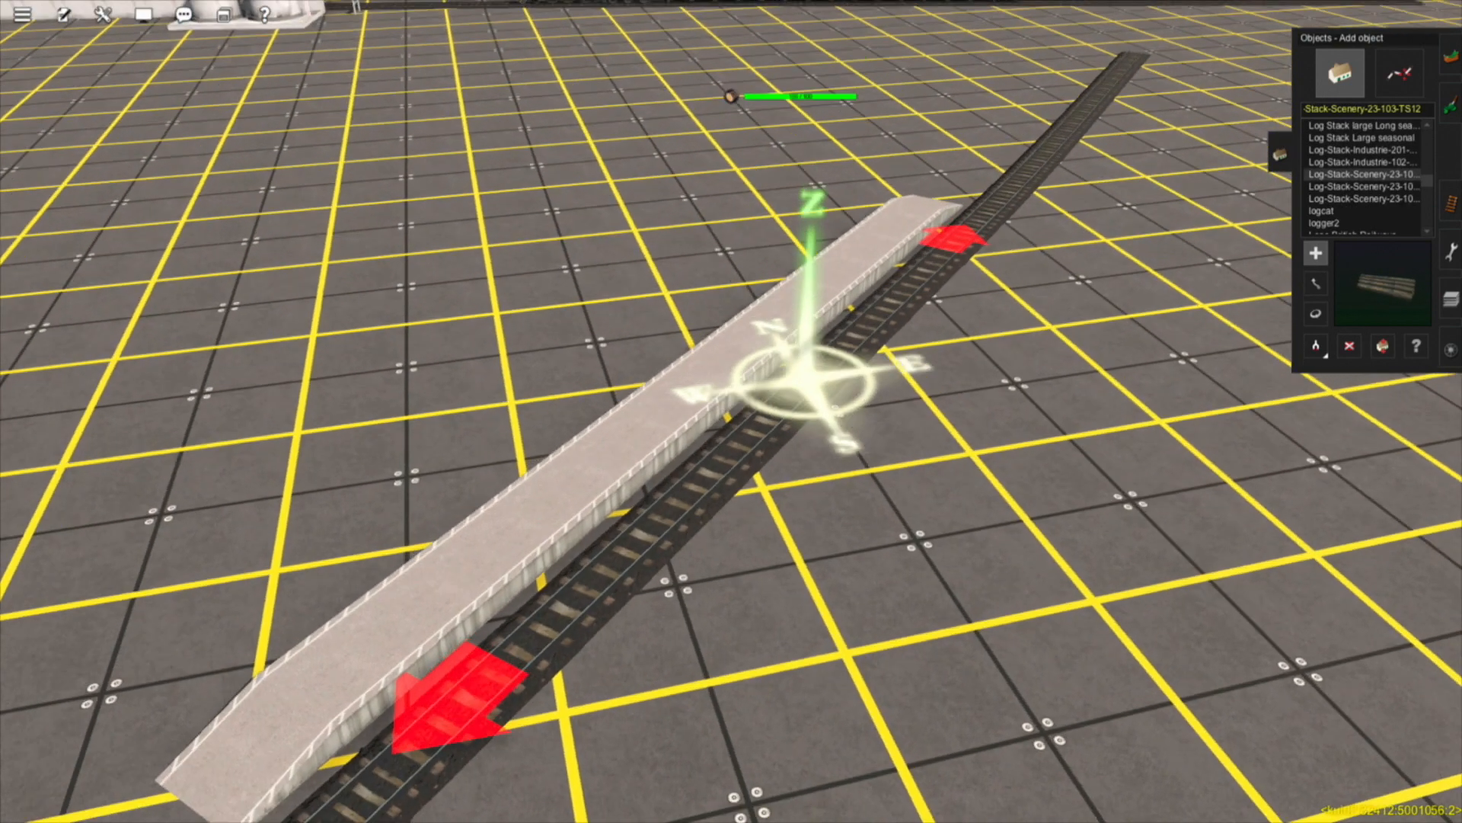
right_click(677, 385)
left_click(720, 476)
scroll(731, 411, "up", 1)
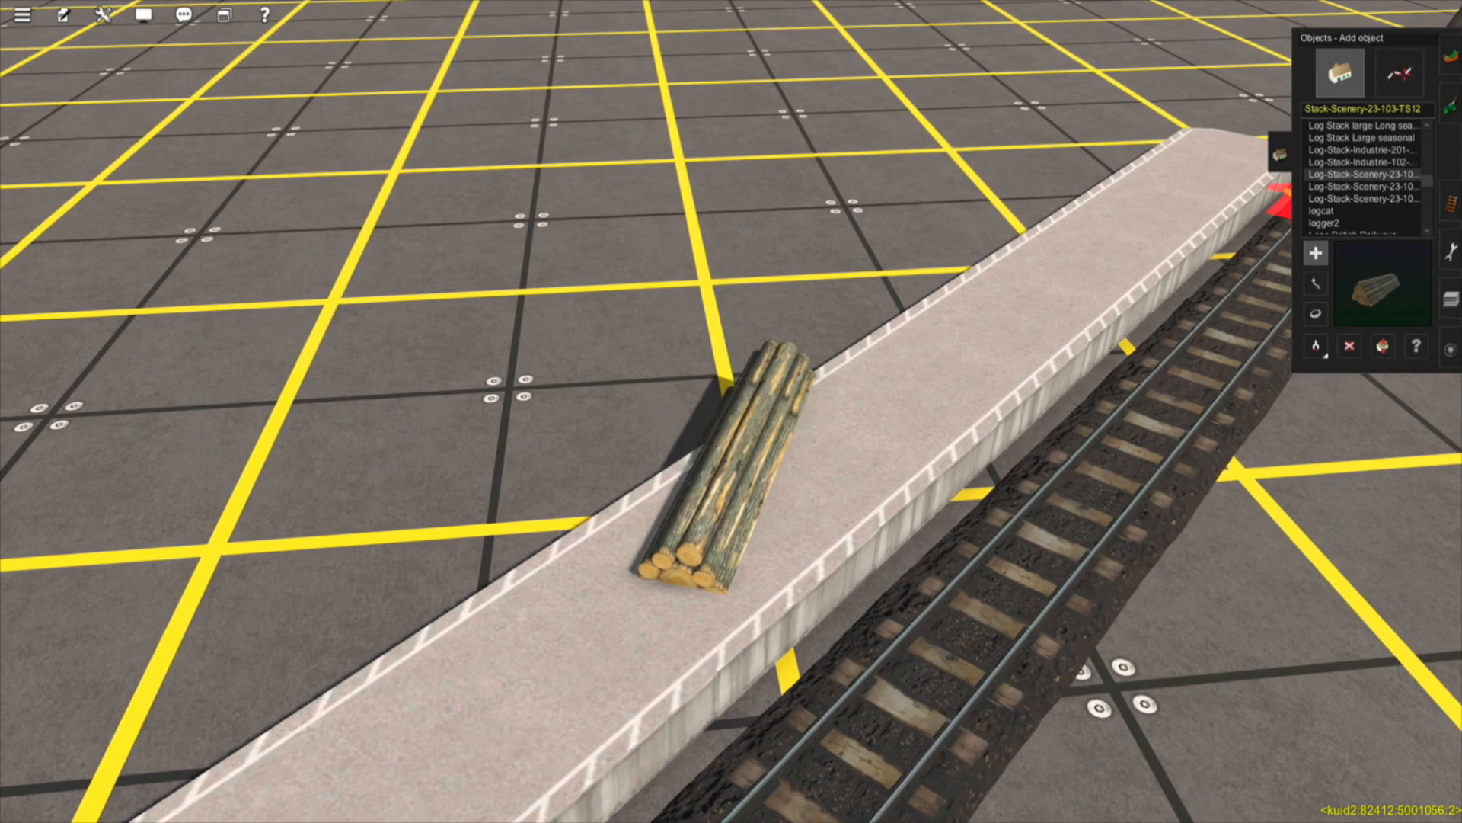
key("Down")
scroll(731, 411, "up", 2)
left_click(1316, 314)
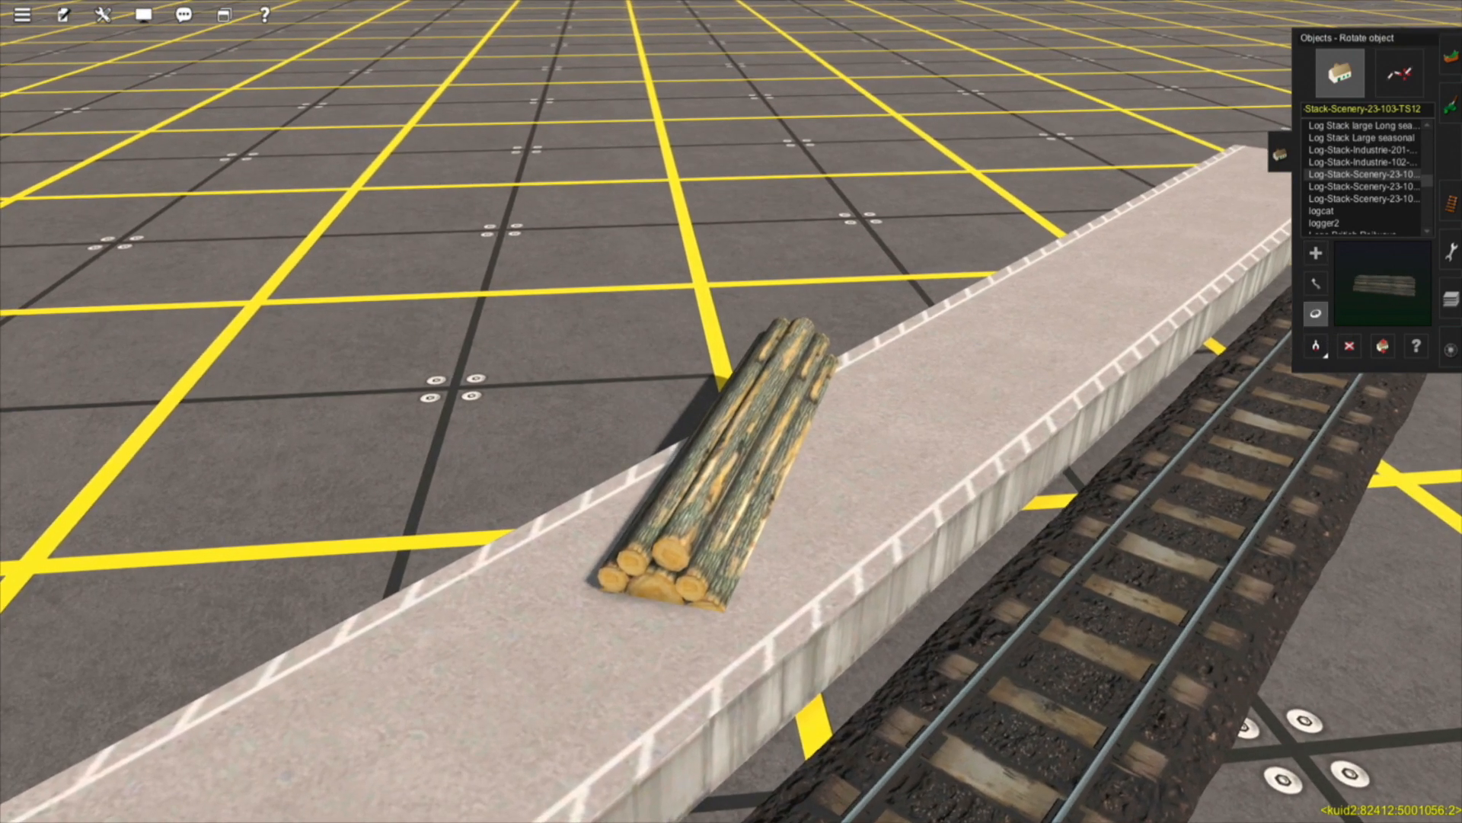
left_click_drag(697, 488, 750, 488)
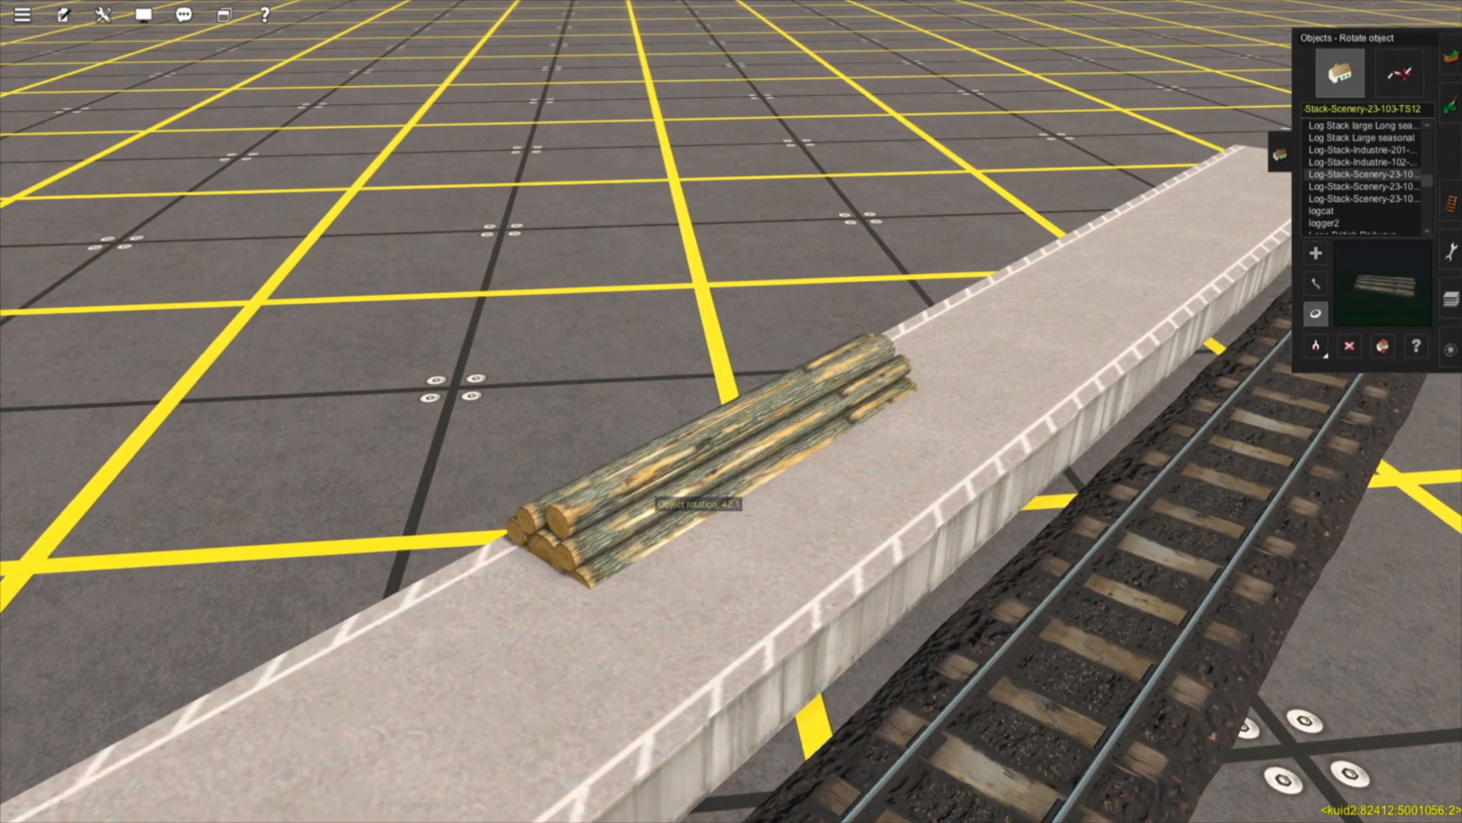
Raise the log stack so it rests on the platform surface, and move it toward the platform's far end
key("Right")
key("h")
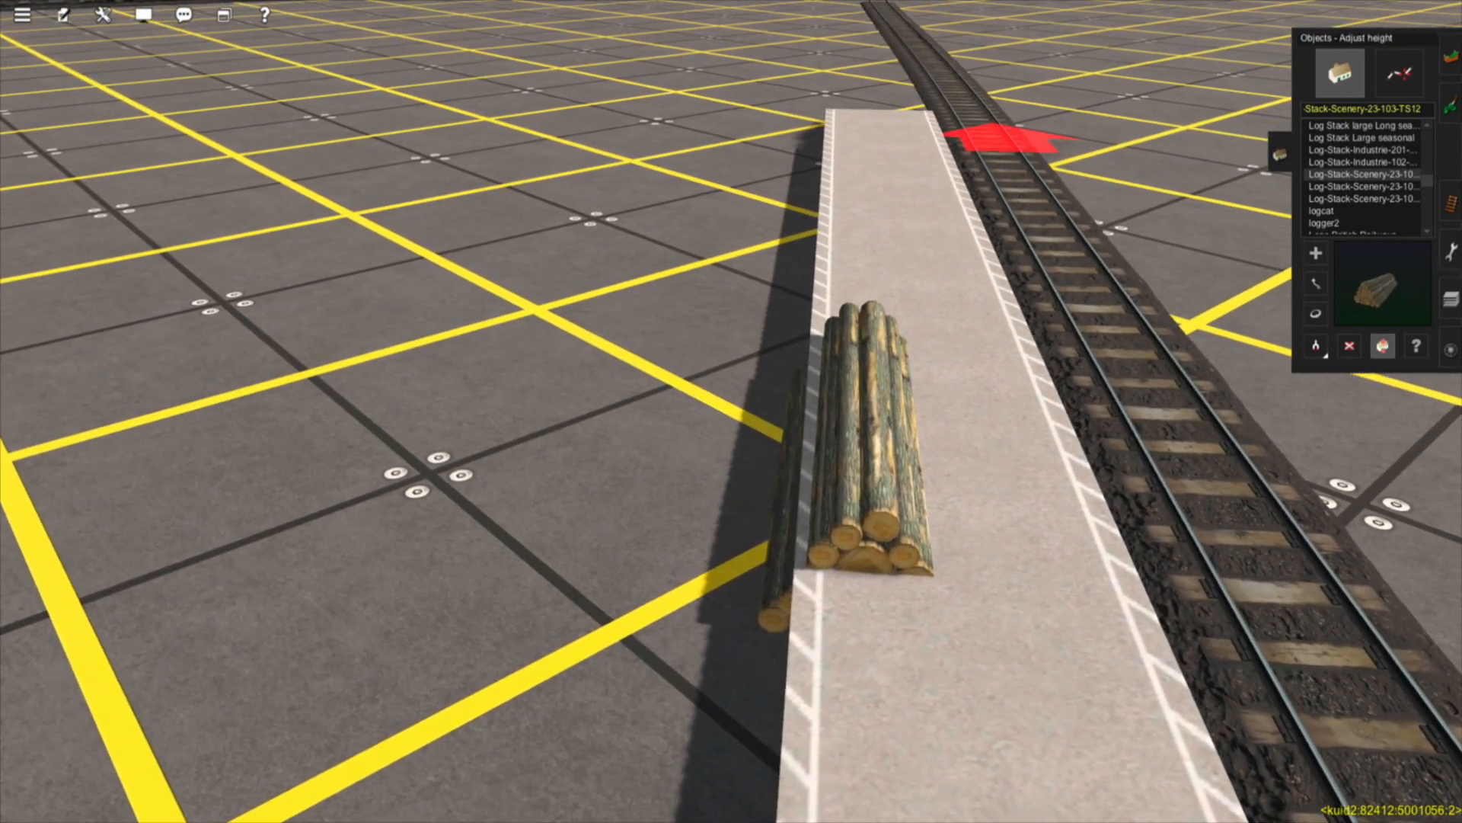
mouse_move(869, 537)
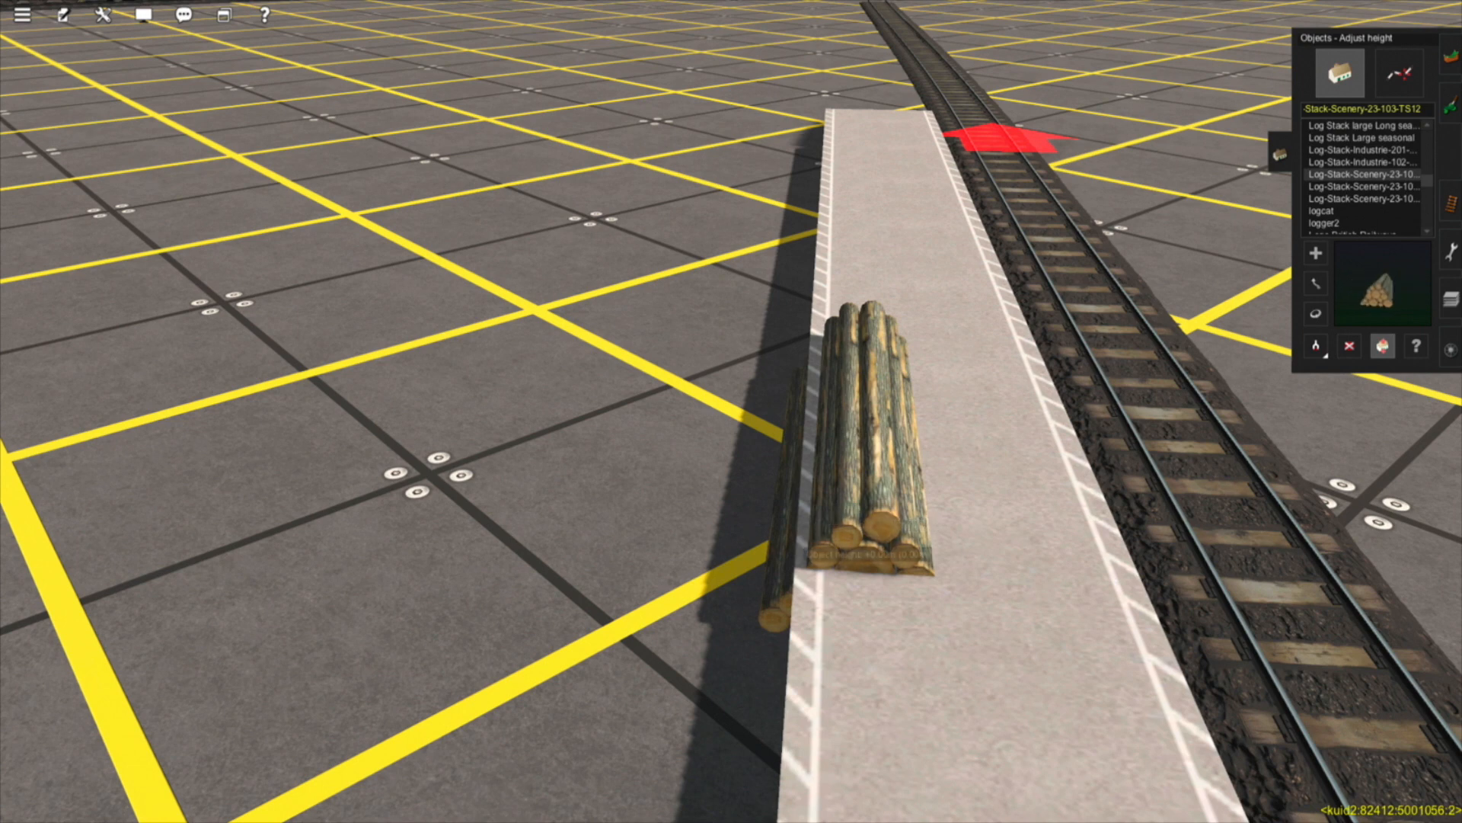
left_click_drag(869, 553, 876, 389)
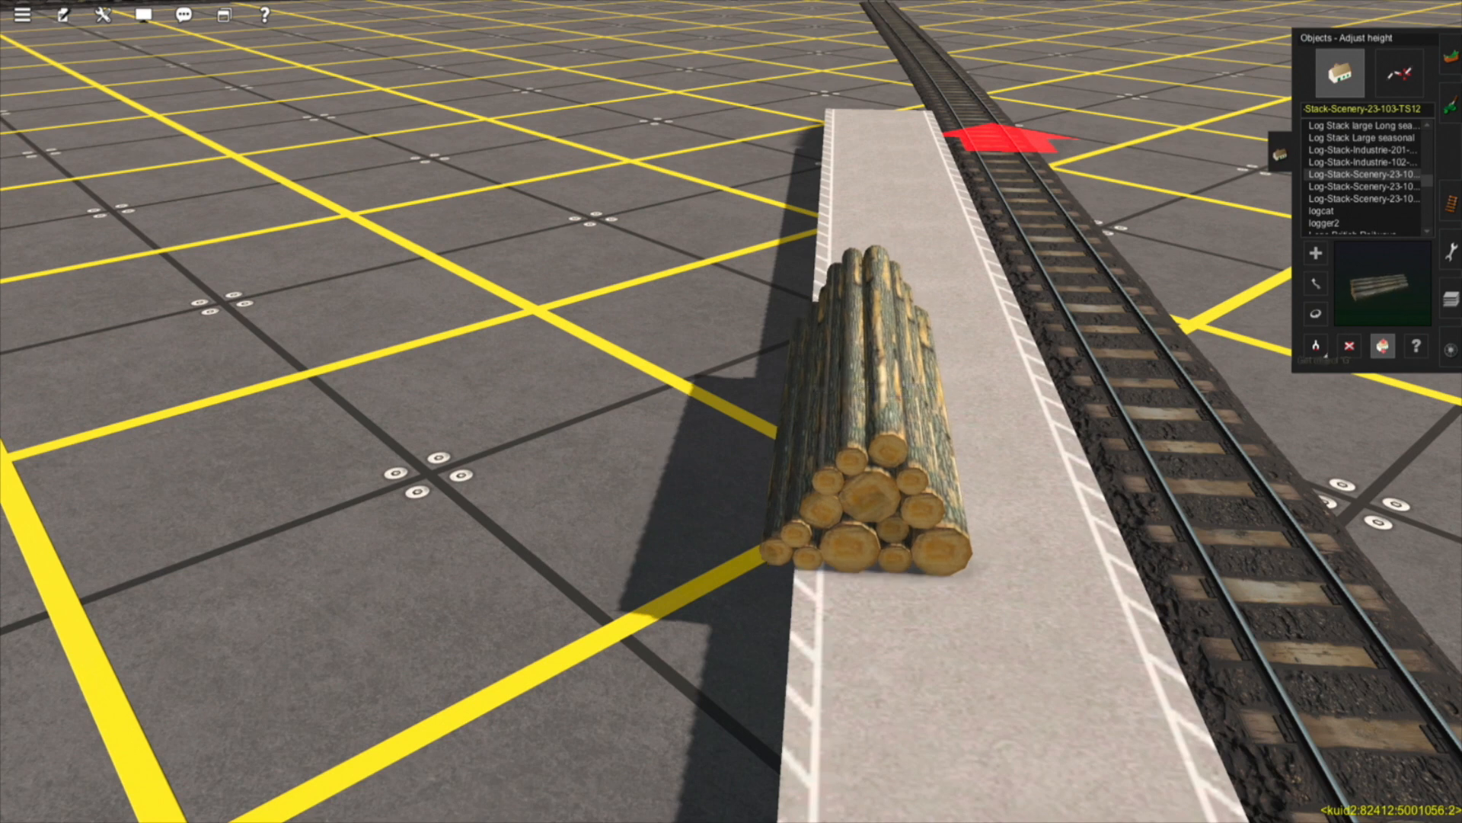
left_click(1316, 284)
left_click_drag(870, 495, 910, 312)
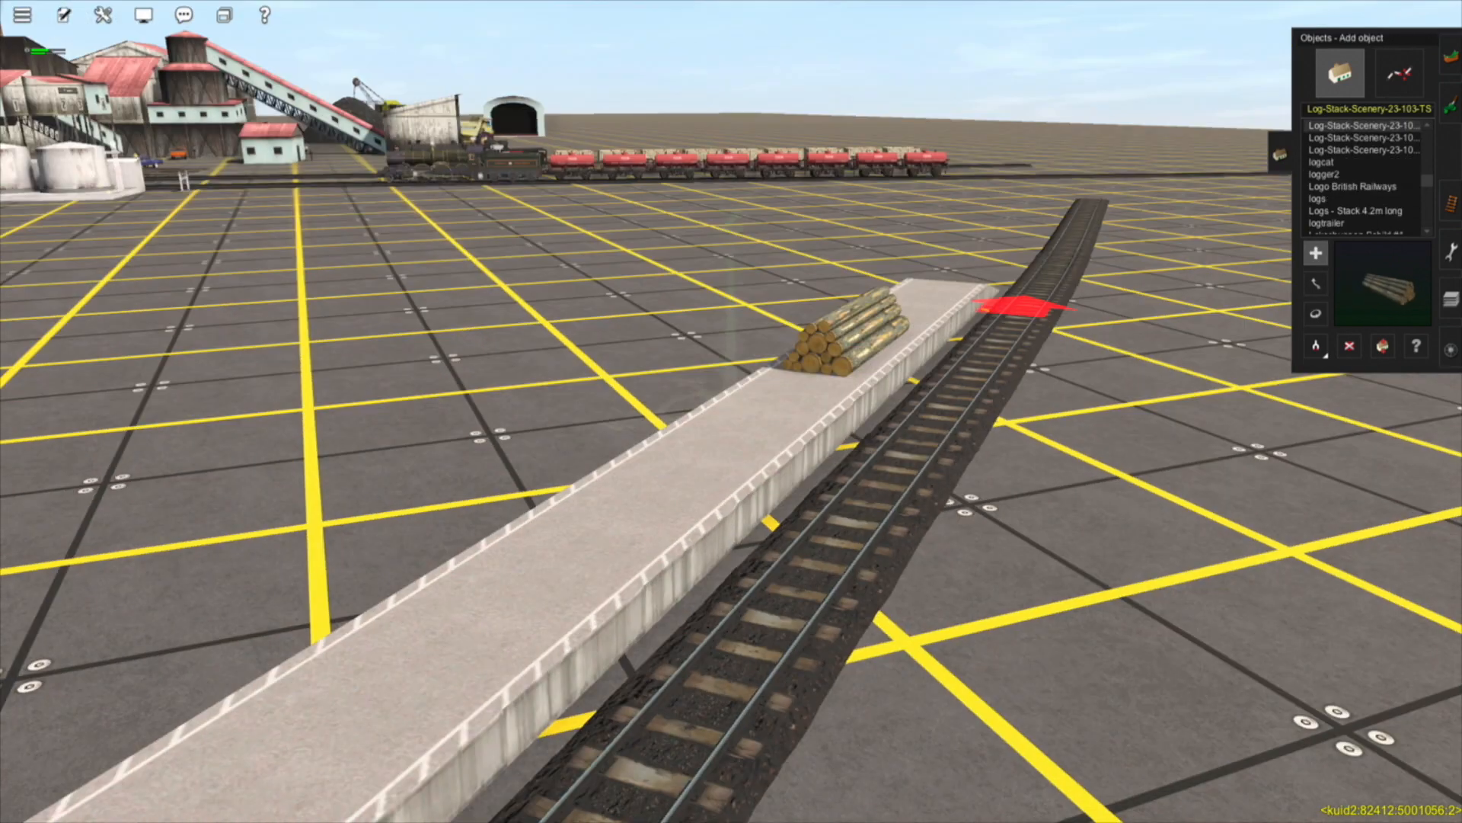
scroll(734, 414, "down", 5)
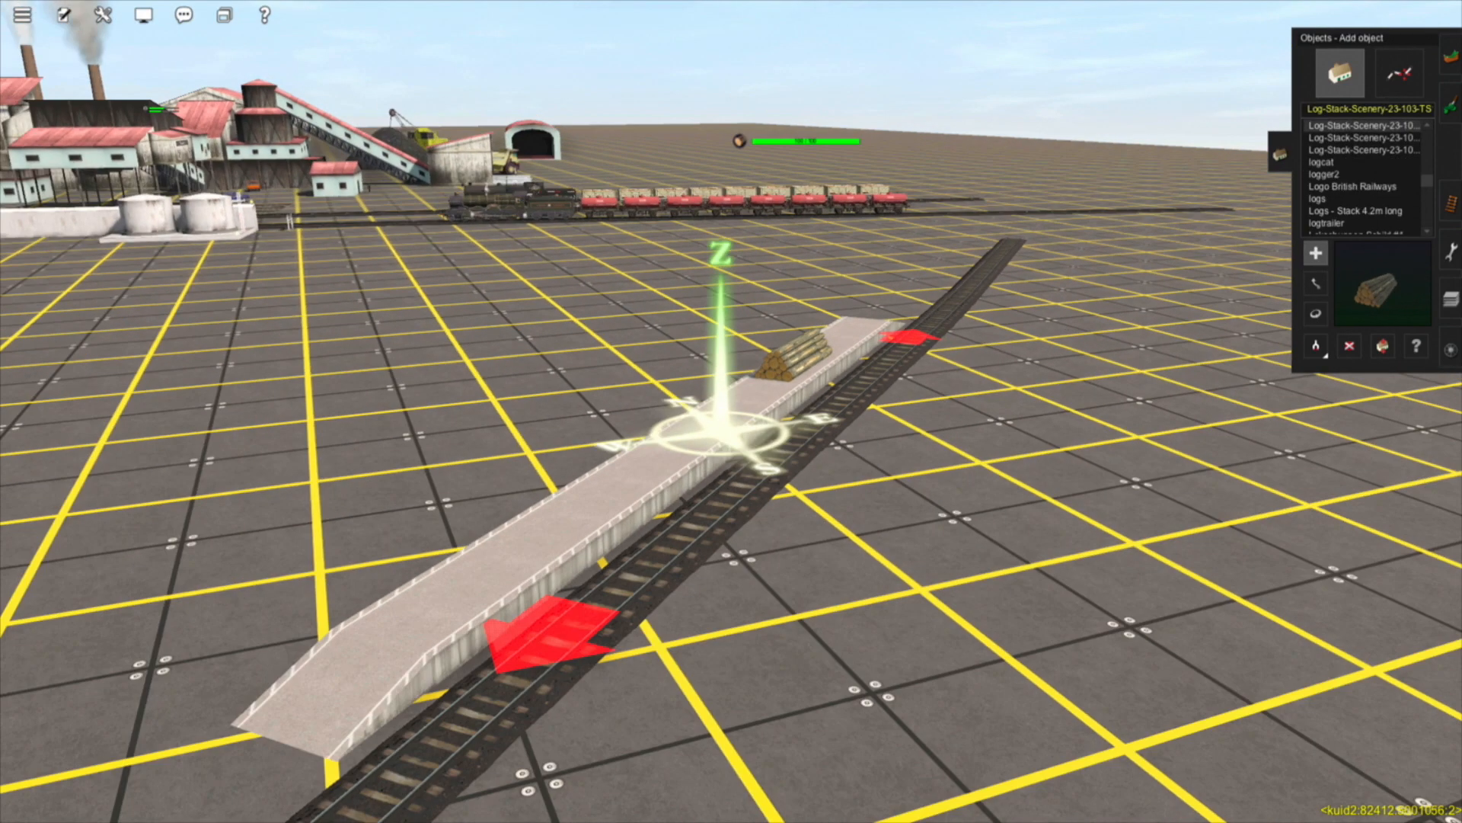
key("Left")
key("Right")
scroll(734, 407, "up", 3)
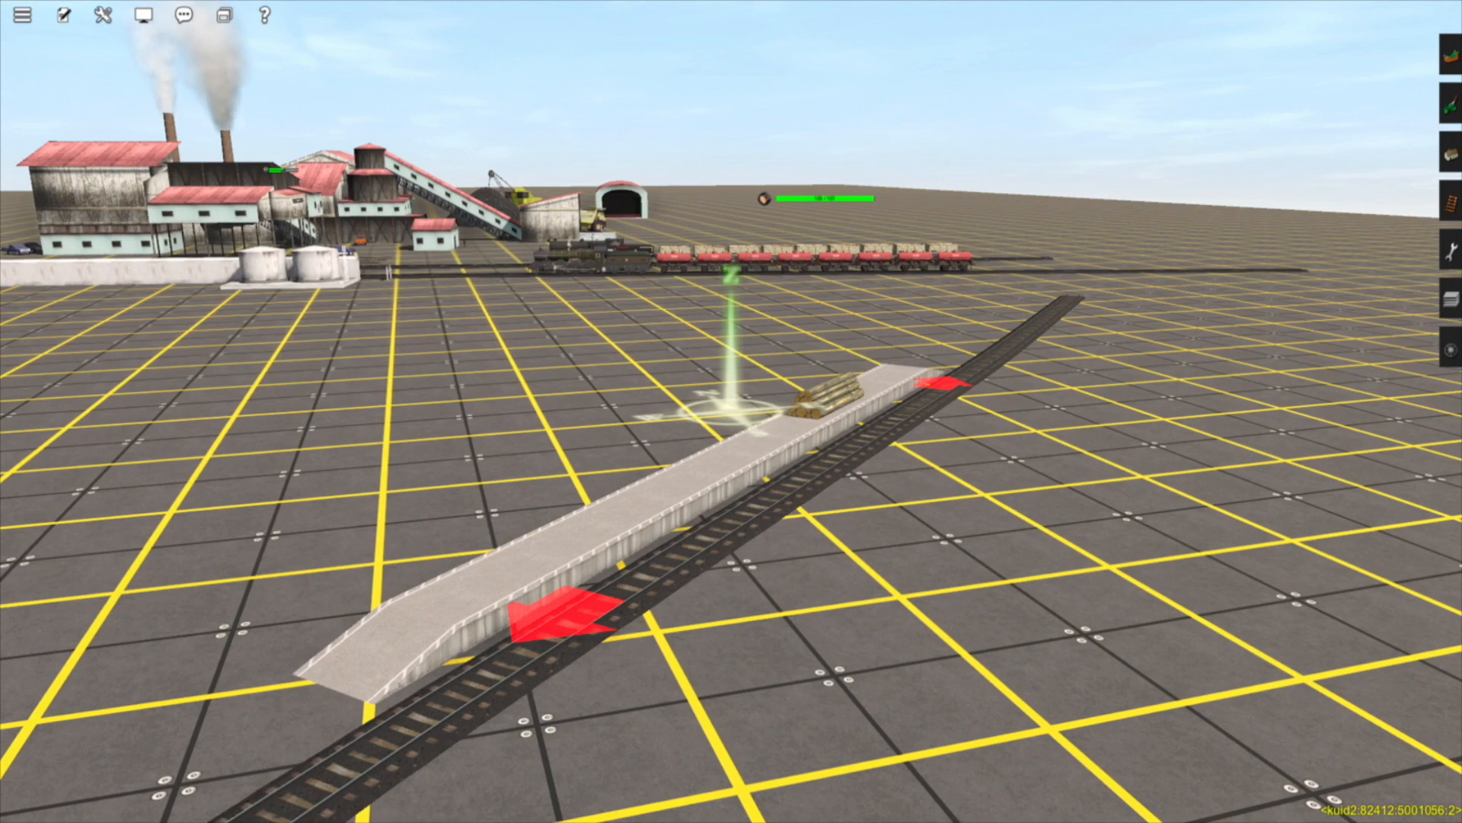
Open the properties of a BR 7 Plank wagon in the empty train behind the black locomotive
key("Up")
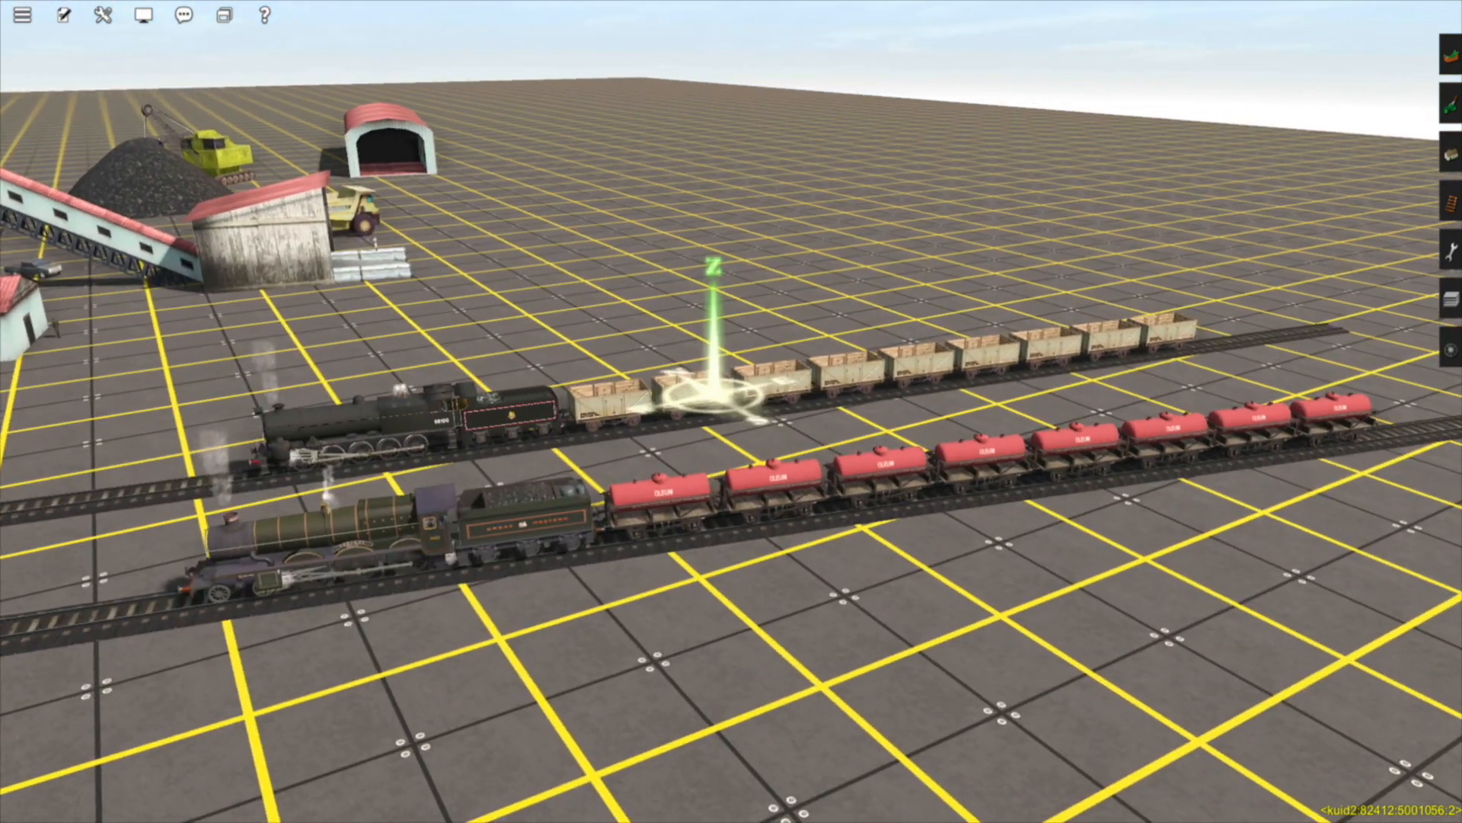
scroll(731, 411, "up", 6)
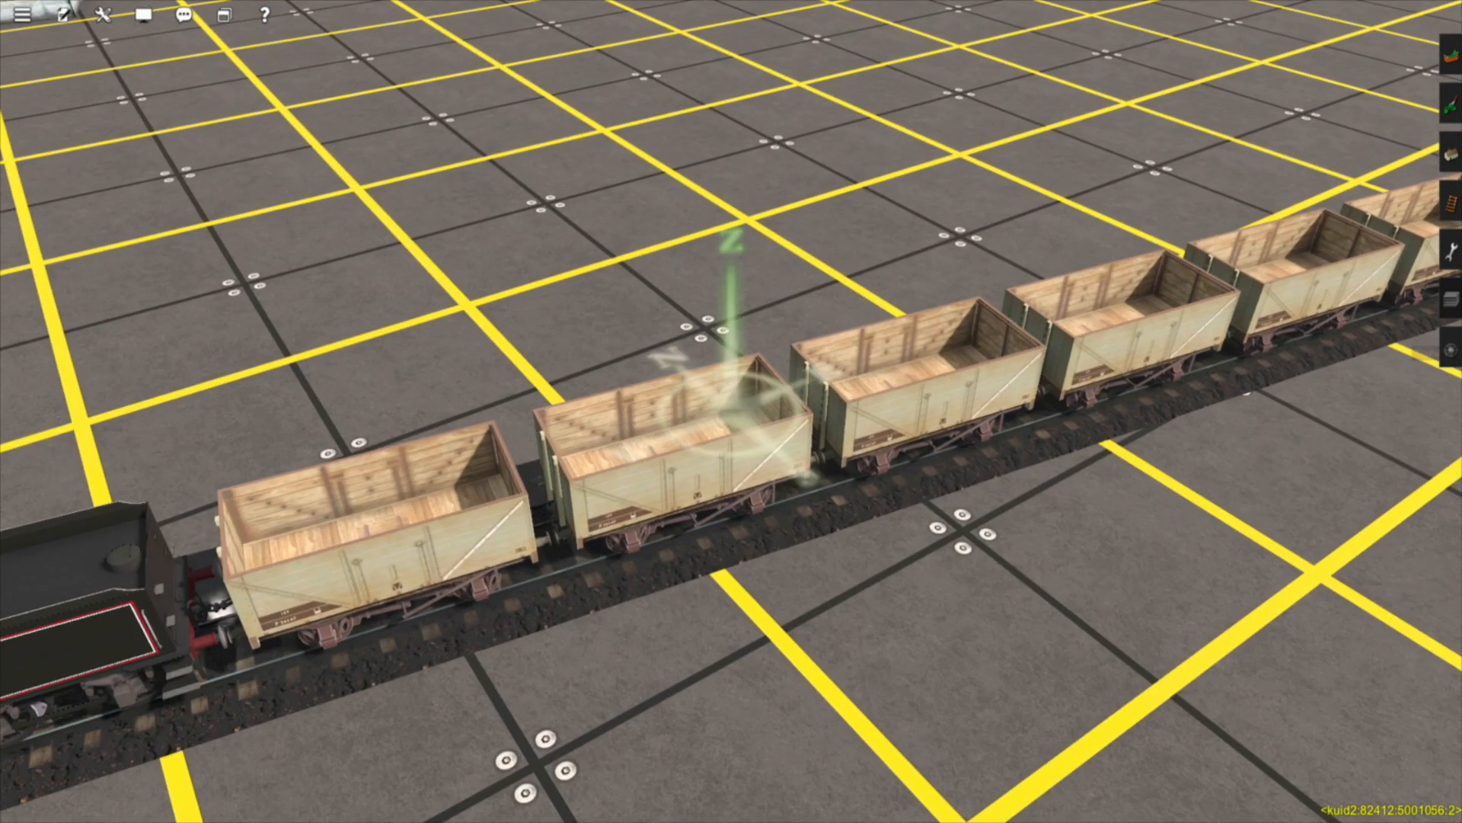
left_click(1451, 350)
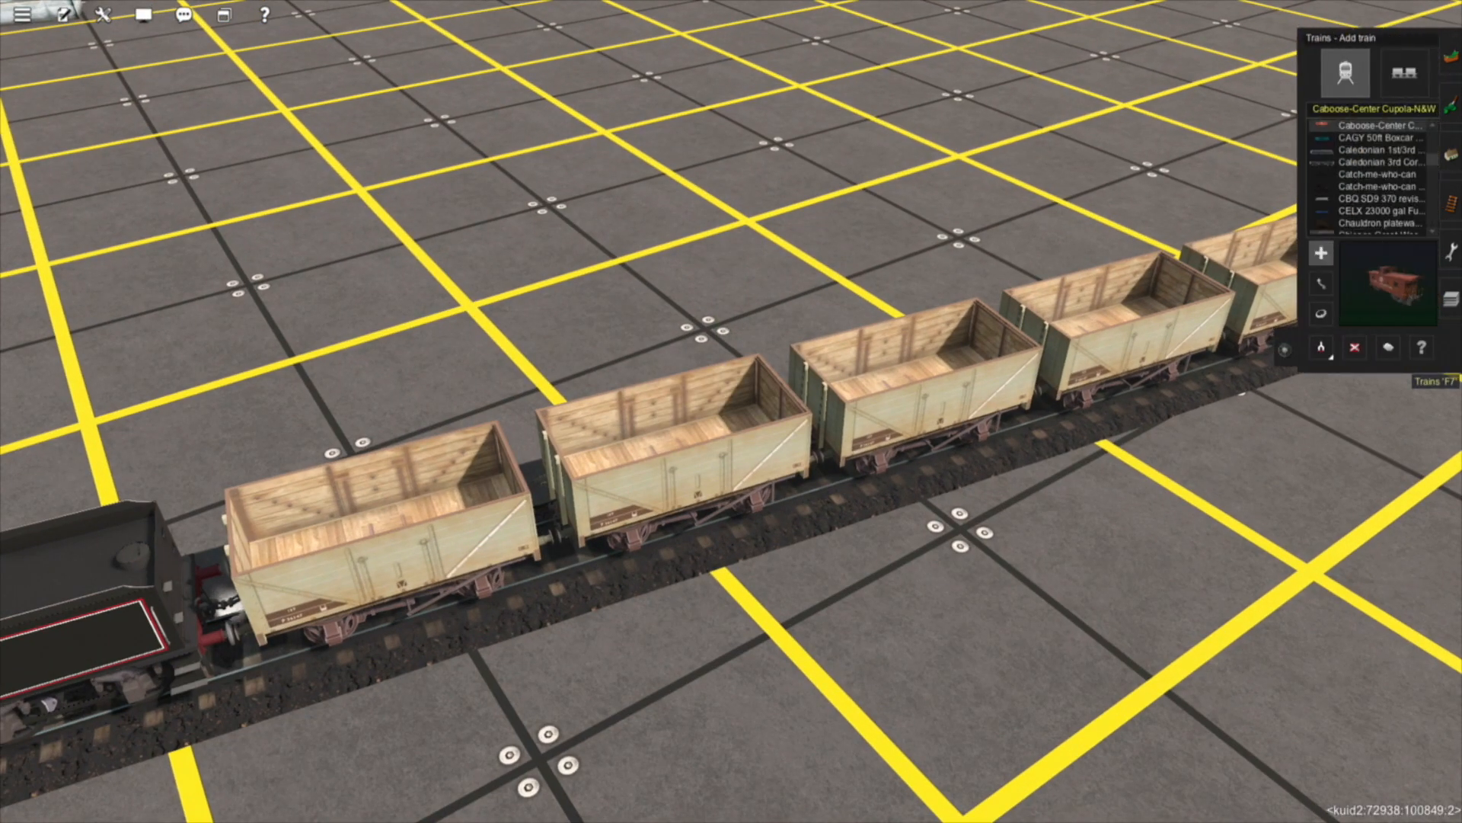
left_click(1416, 347)
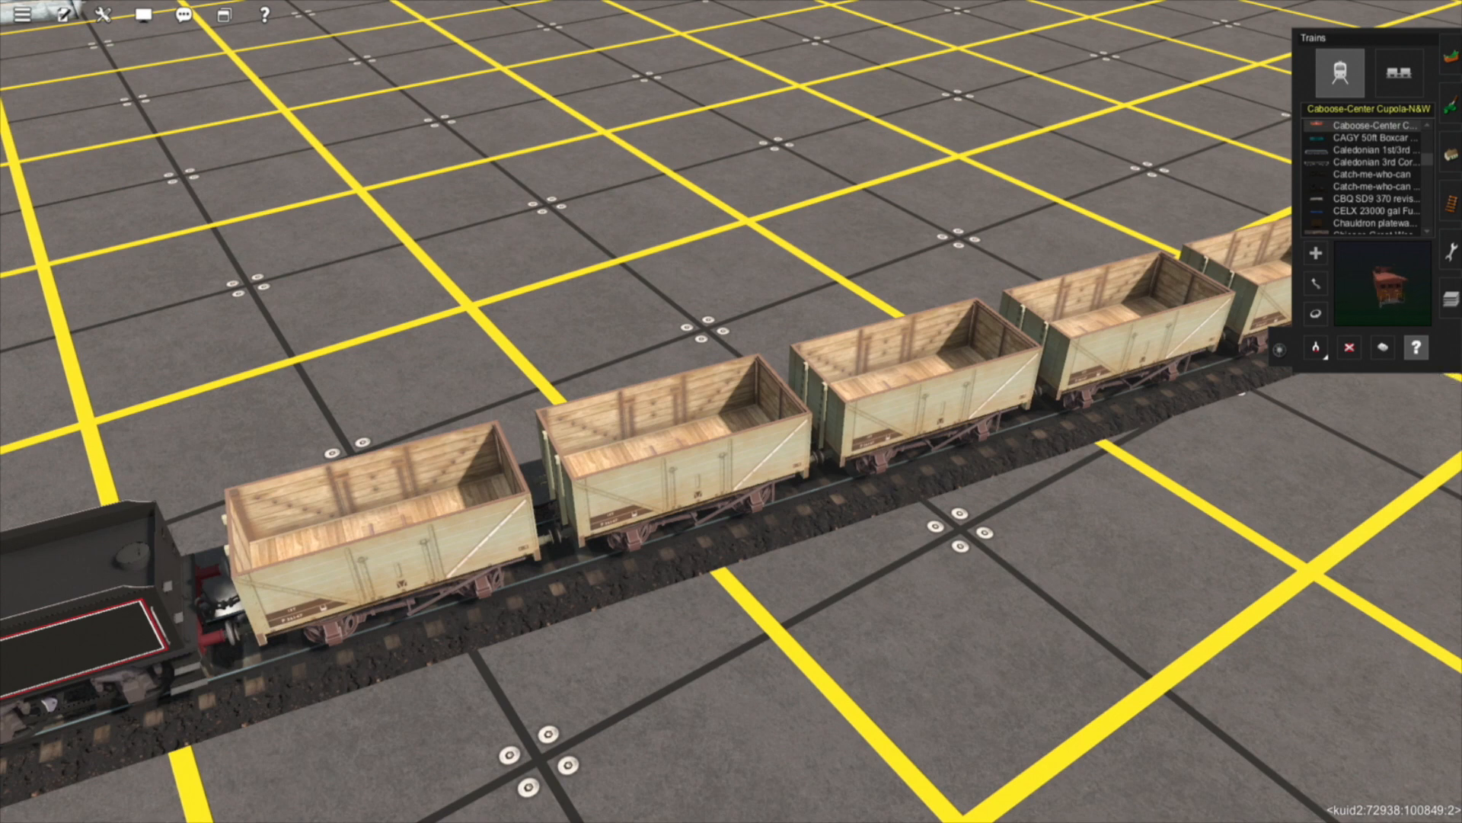
left_click(396, 537)
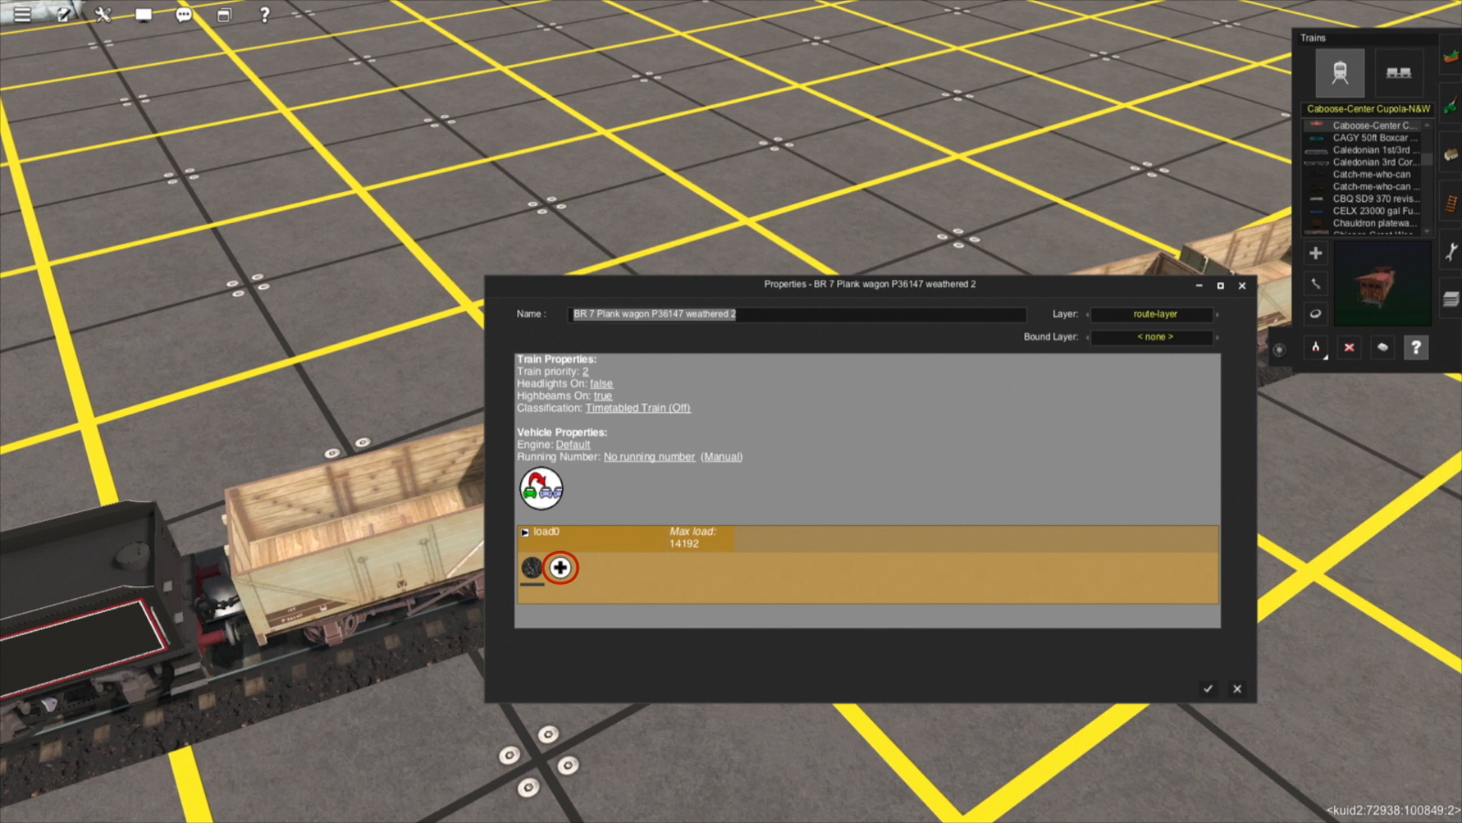
Add the Flour product to the plank wagon's load0 queue
left_click(561, 567)
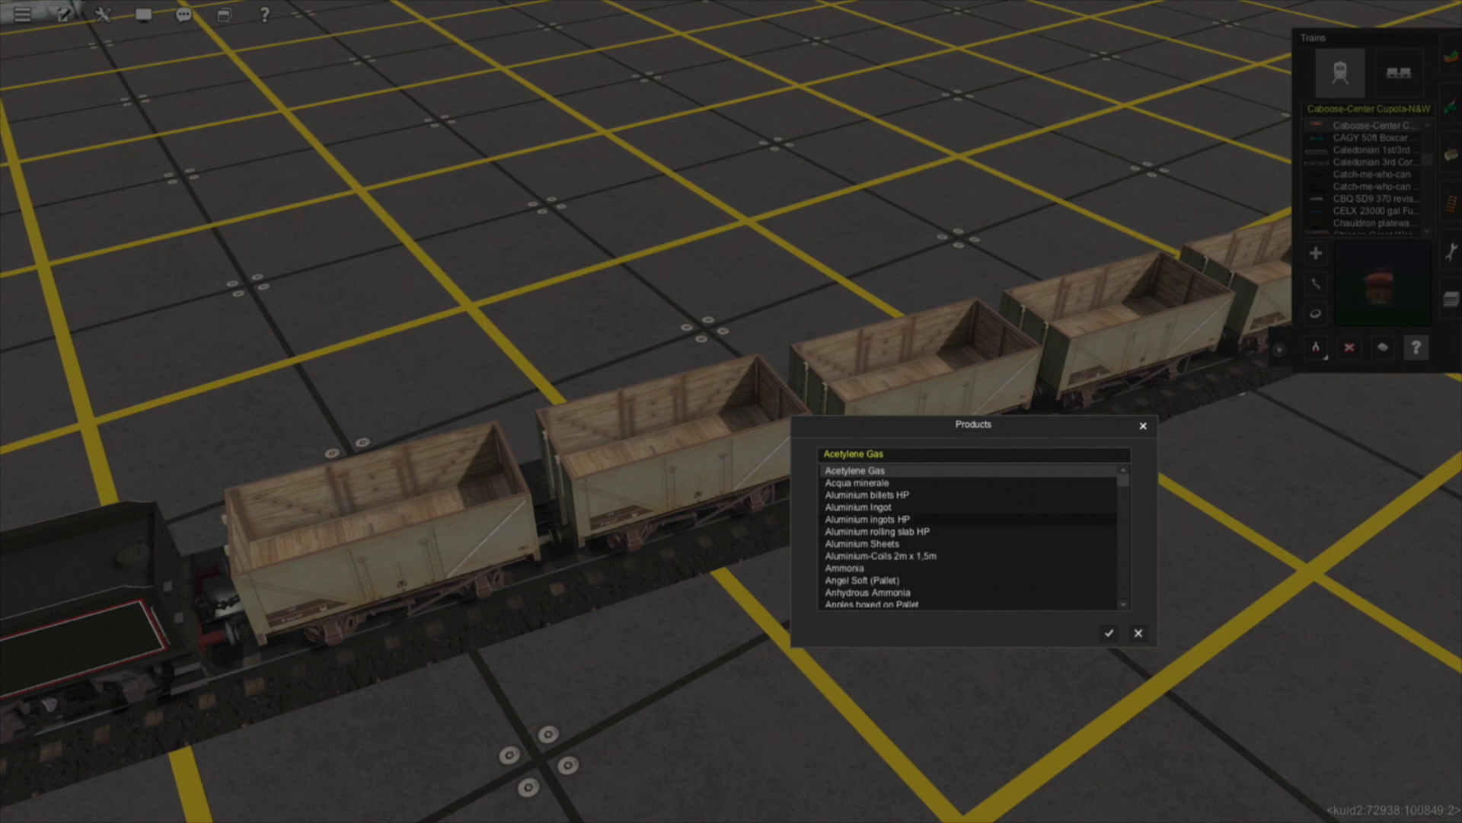
scroll(967, 519, "down", 1)
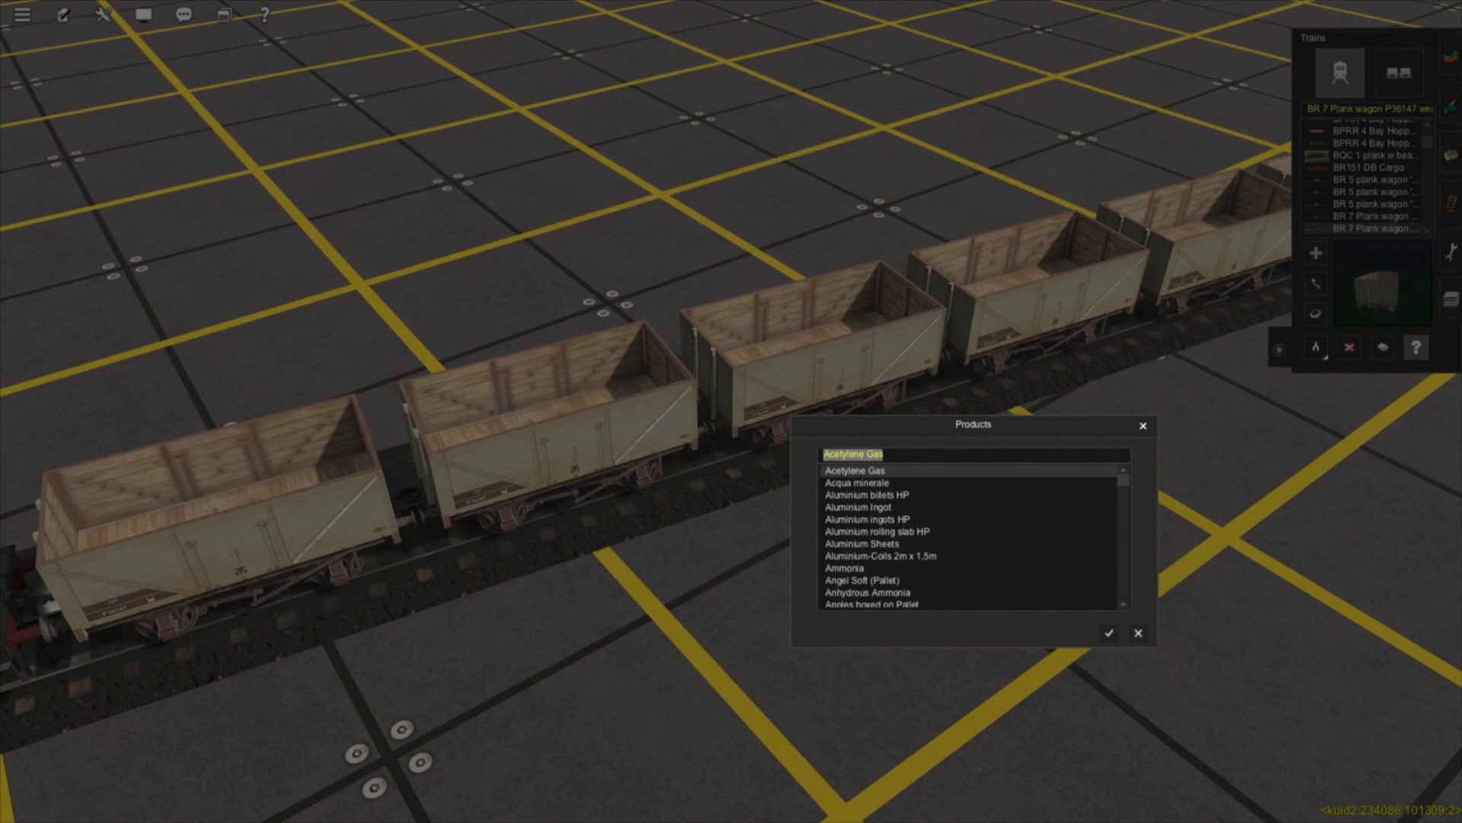
type("flour")
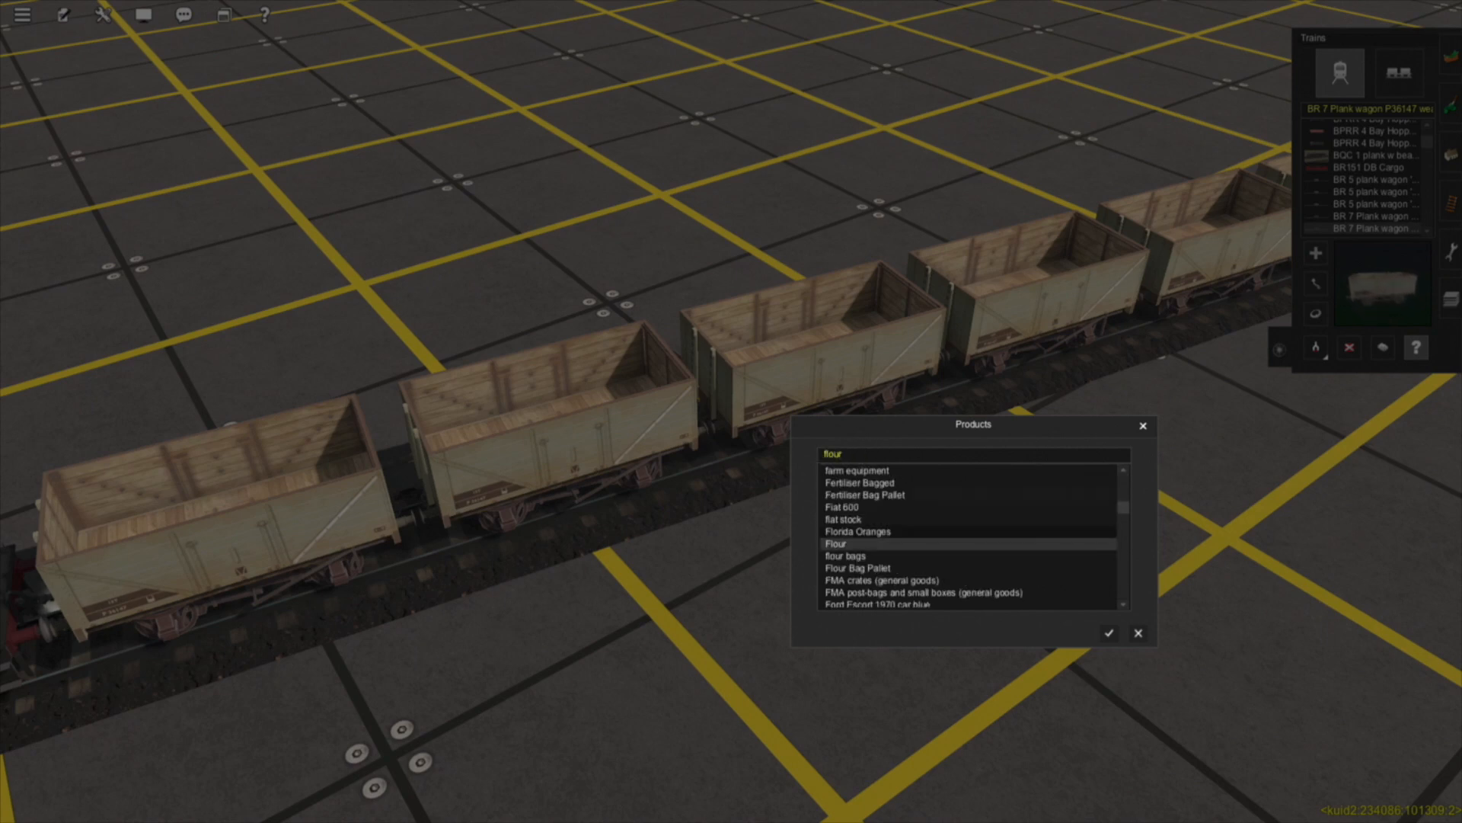
key("Return")
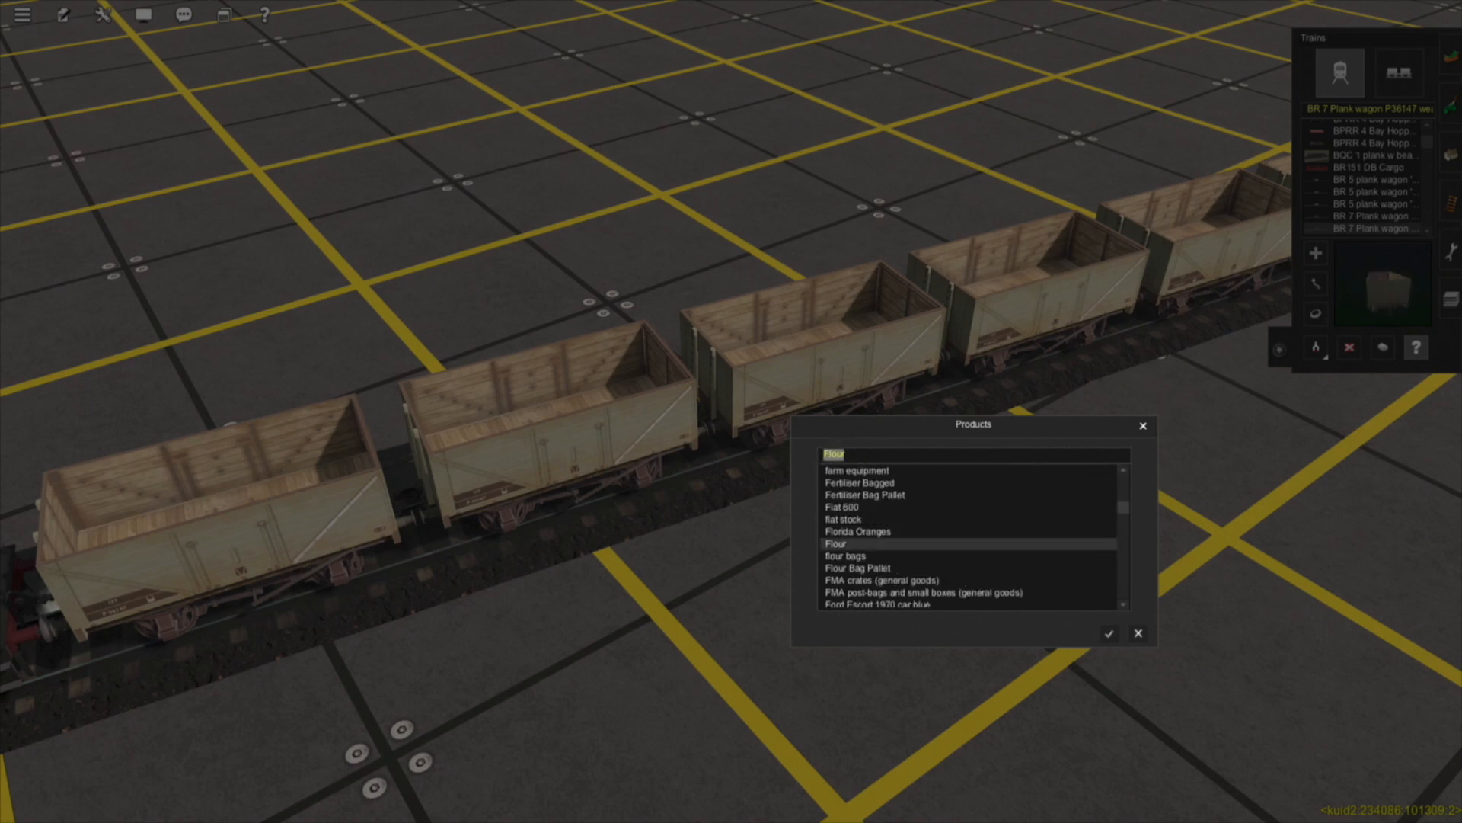
key("Return")
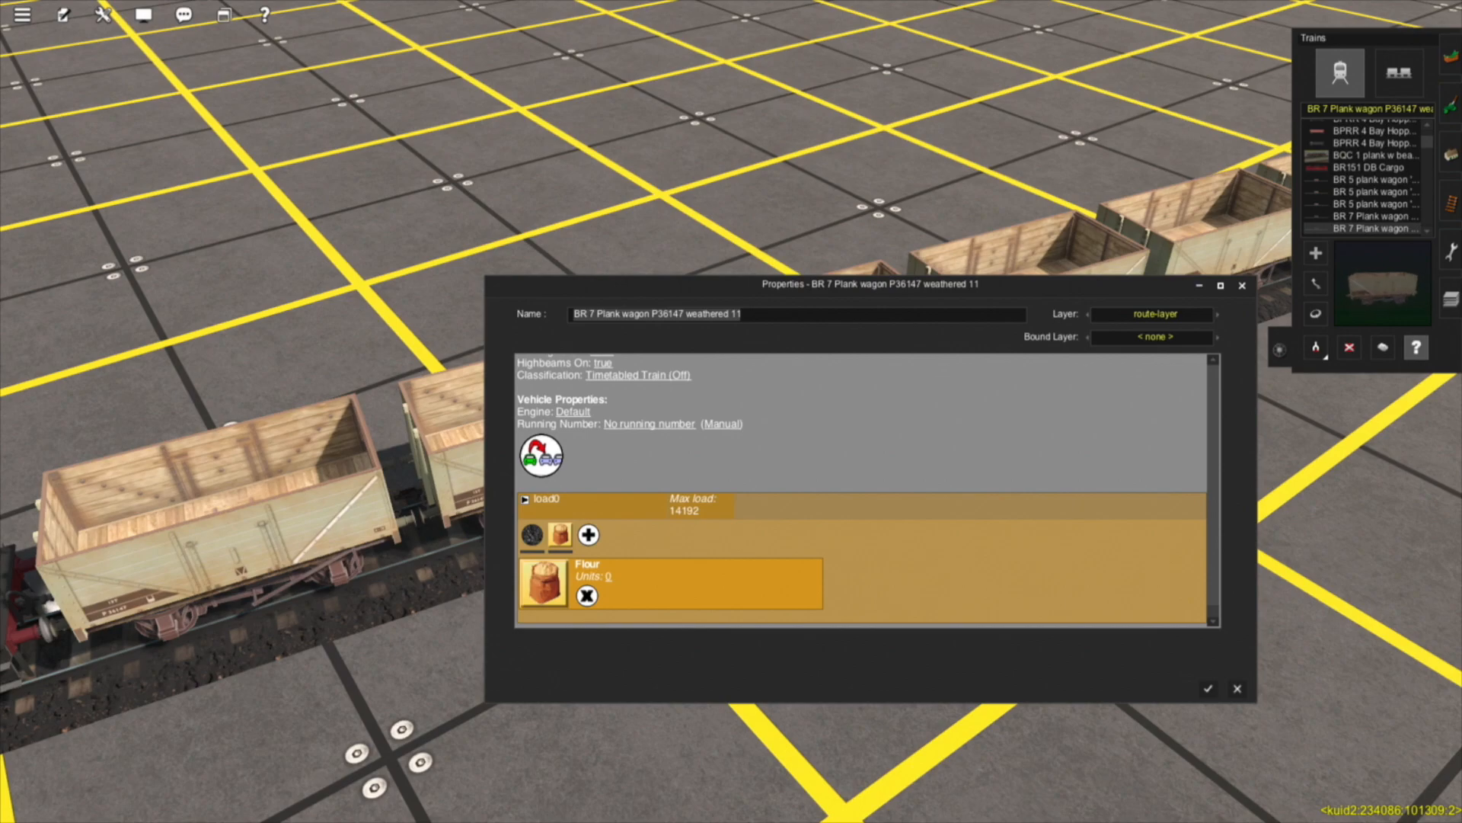
Fill the wagon to its 14192-unit maximum by entering 4684897 as the initial Flour load, and close its properties
left_click(609, 577)
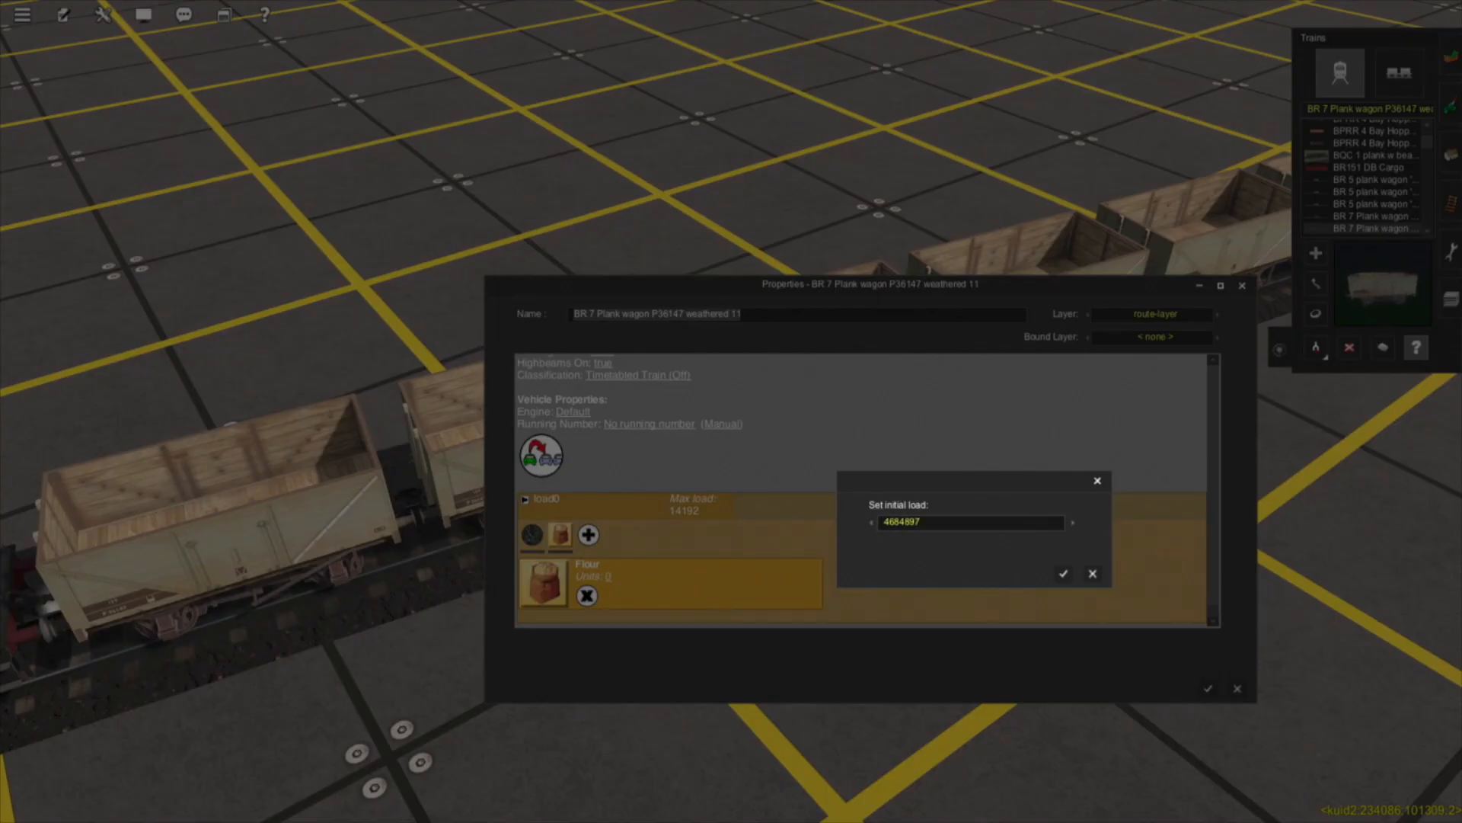
key("Return")
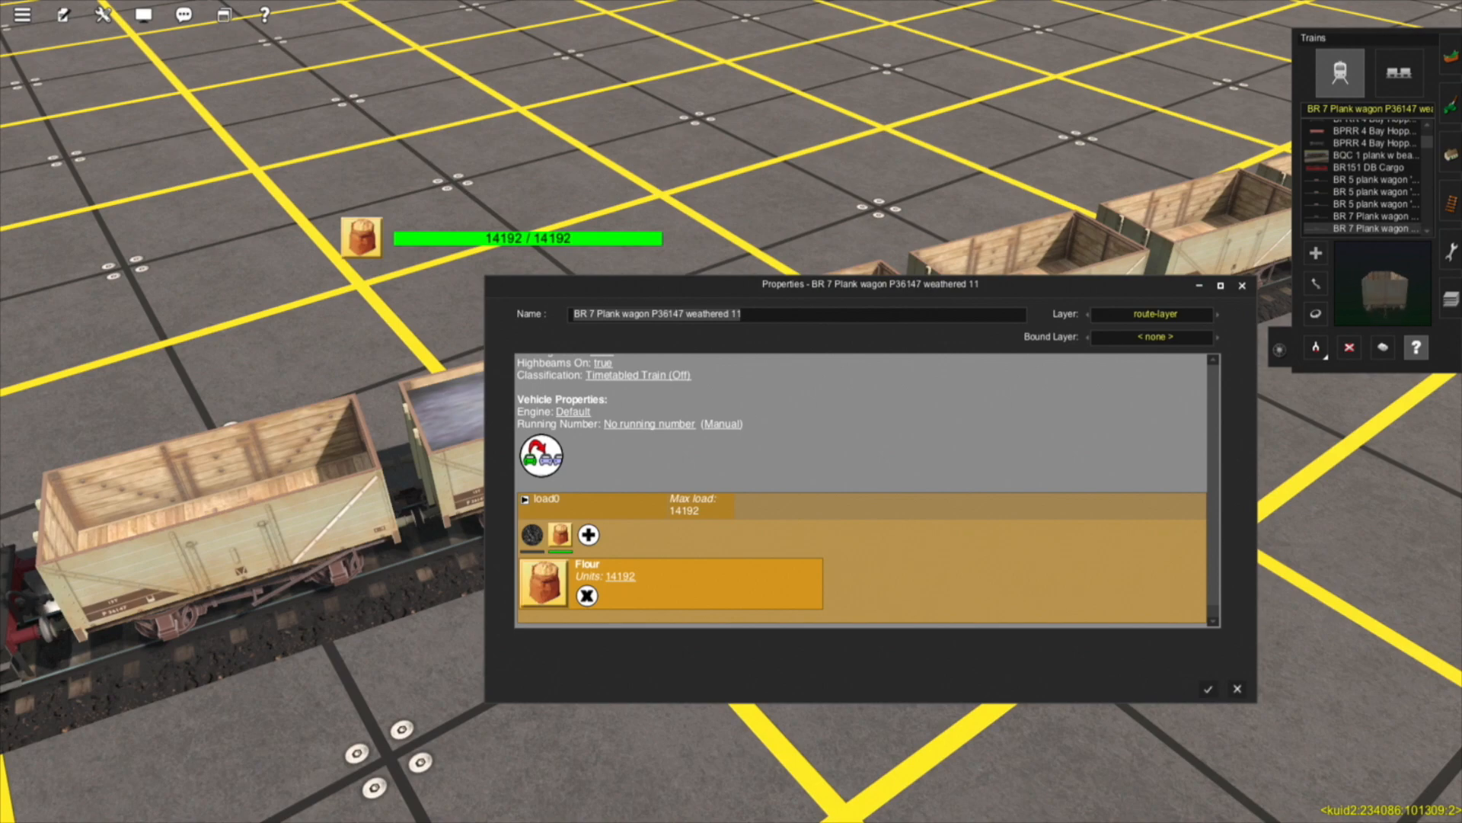
key("Return")
Examine the flour load in the plank wagon from the side and end, and alongside the neighbouring empty wagons
key("Right")
scroll(731, 411, "up", 5)
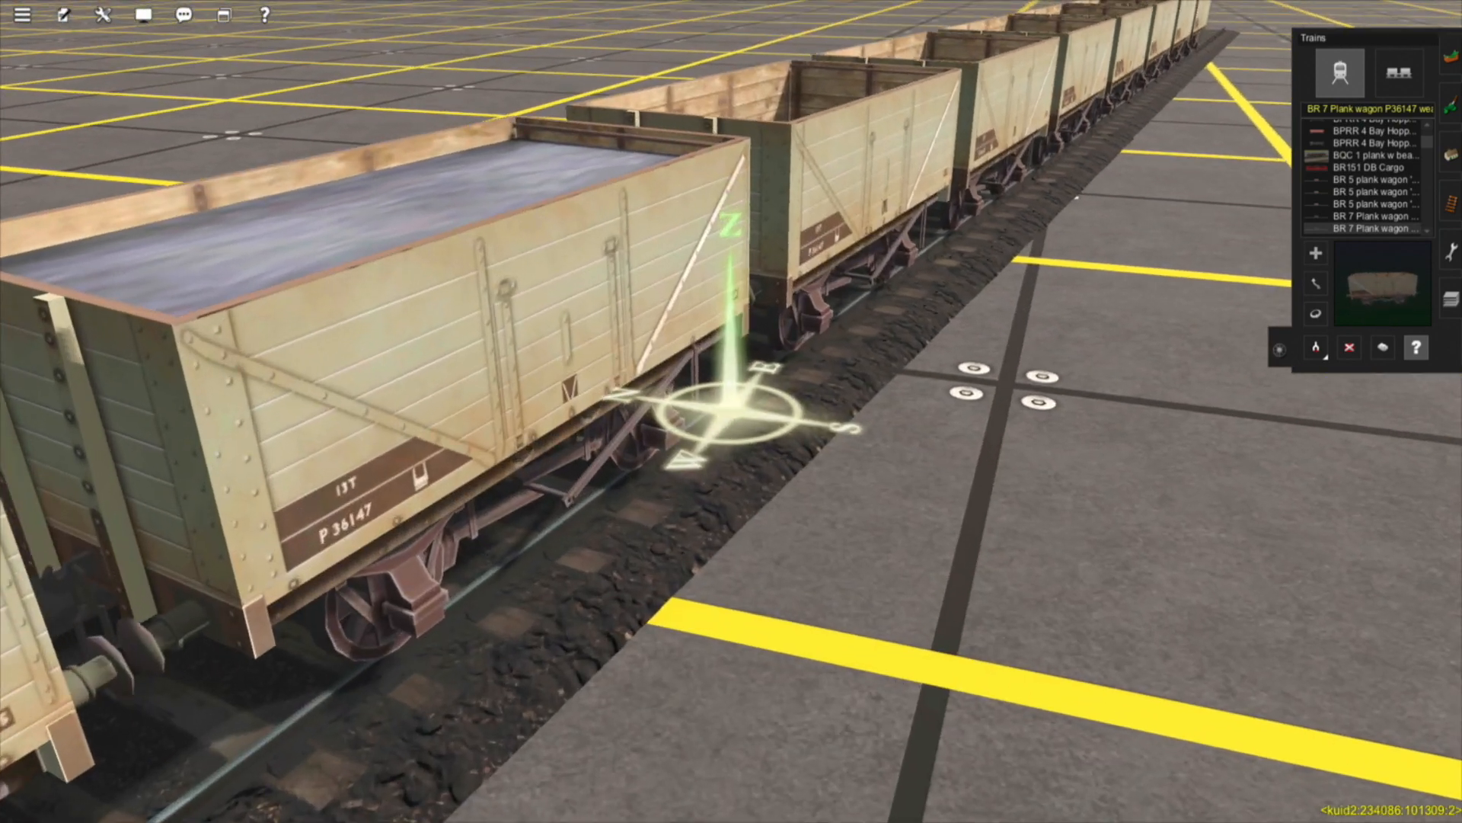
scroll(731, 412, "down", 5)
key("Left")
scroll(731, 411, "up", 5)
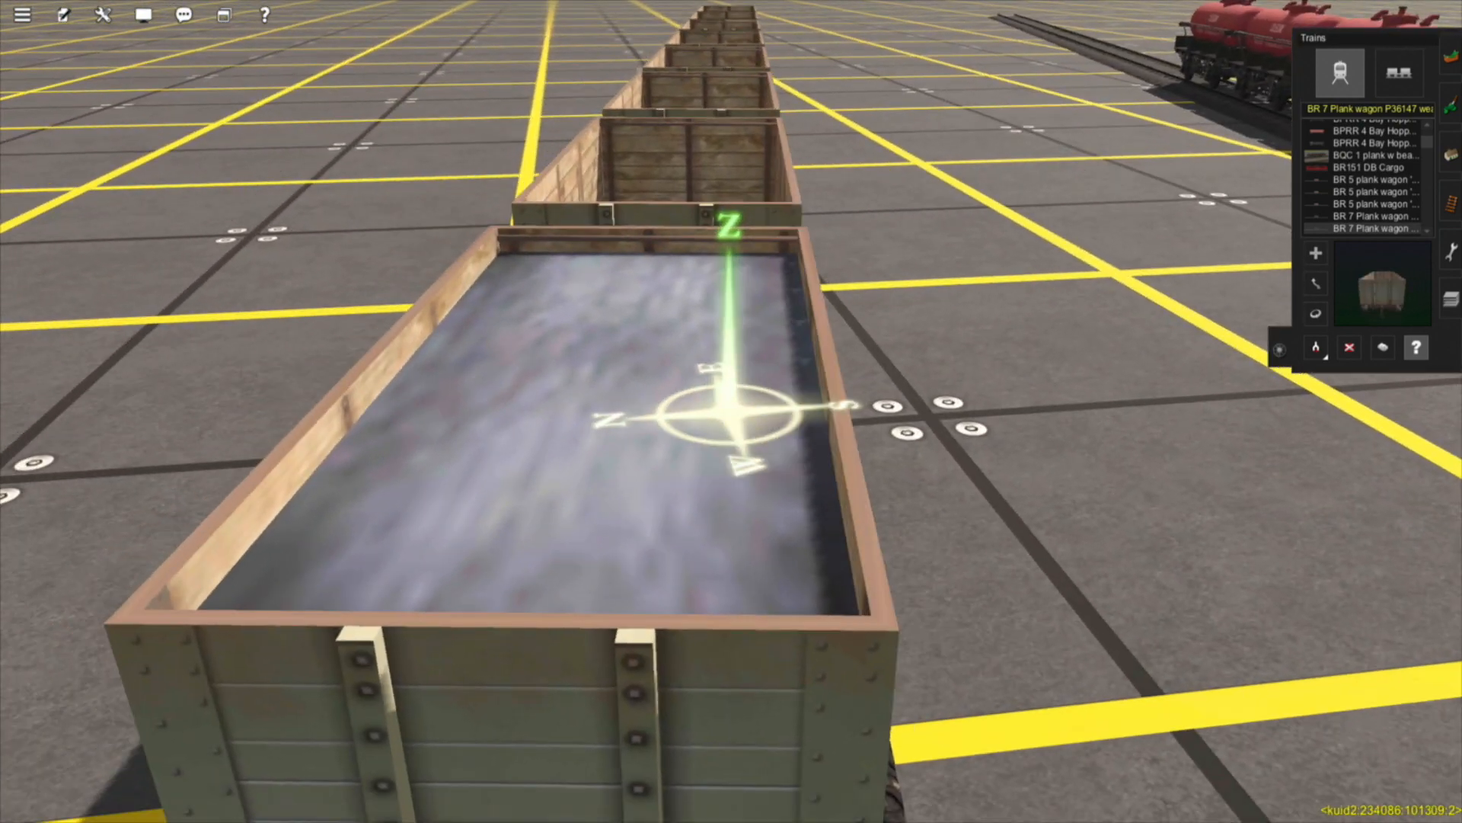
scroll(731, 411, "down", 5)
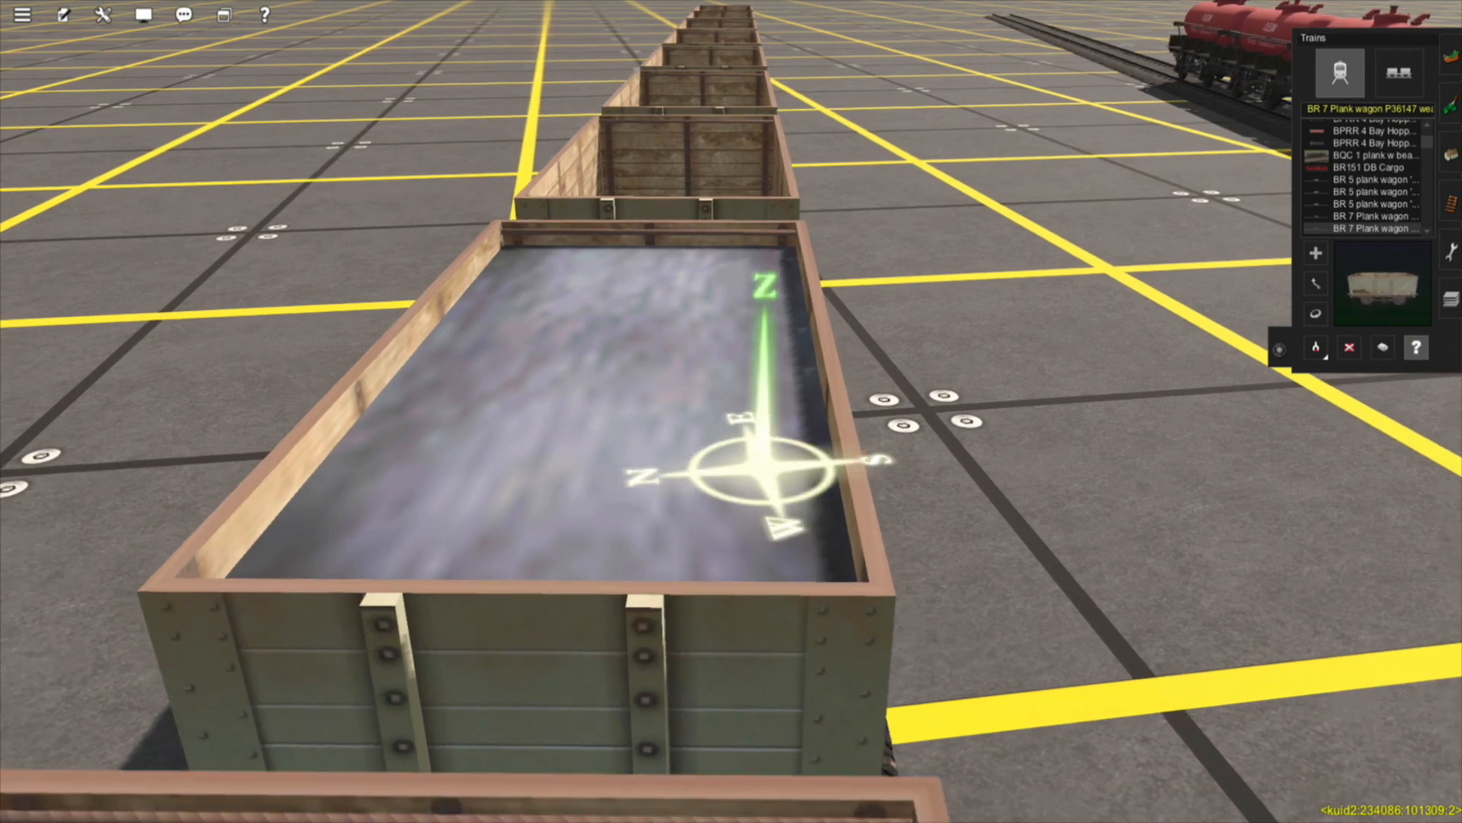
key("Right")
scroll(732, 411, "up", 2)
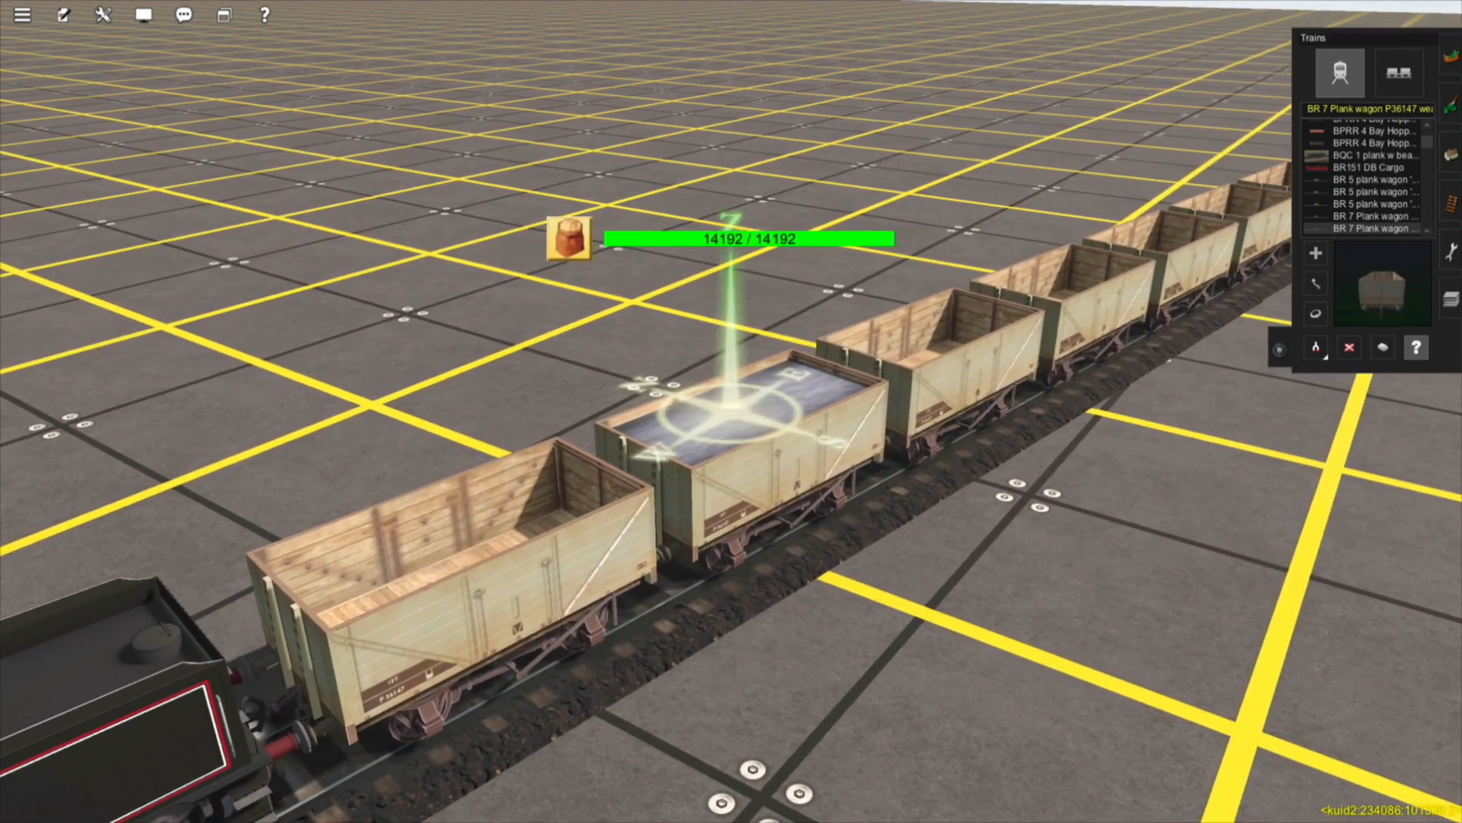